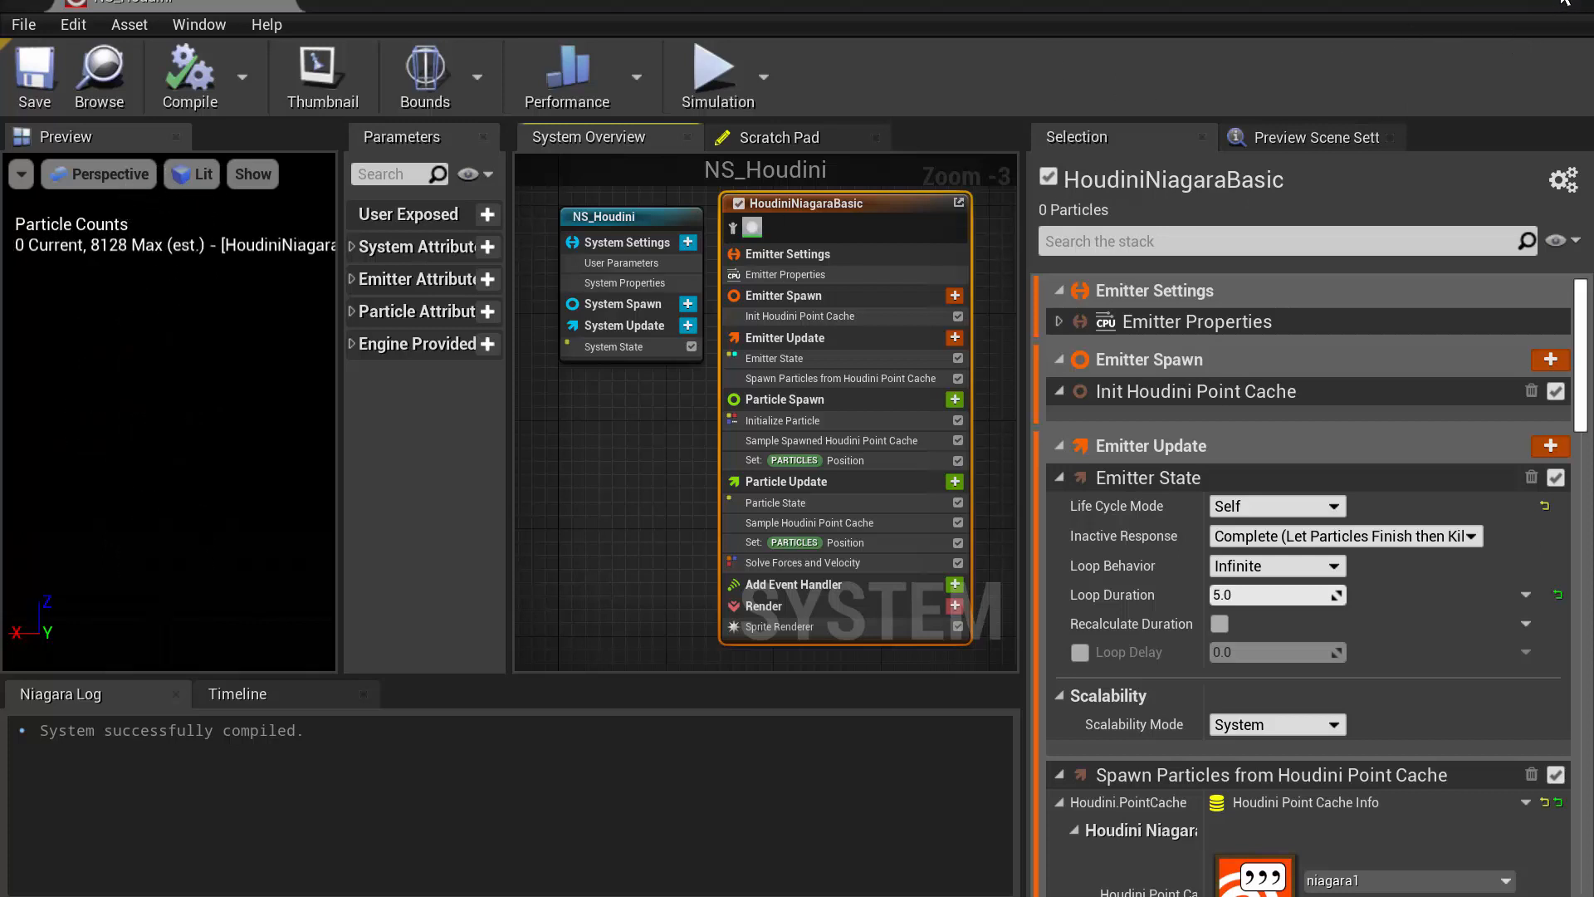
- Switch to the web browser and open the SideFX Houdini-Niagara Plug in documentation at its Installation section
{"action": "left_click", "coordinate": [1565, 2]}
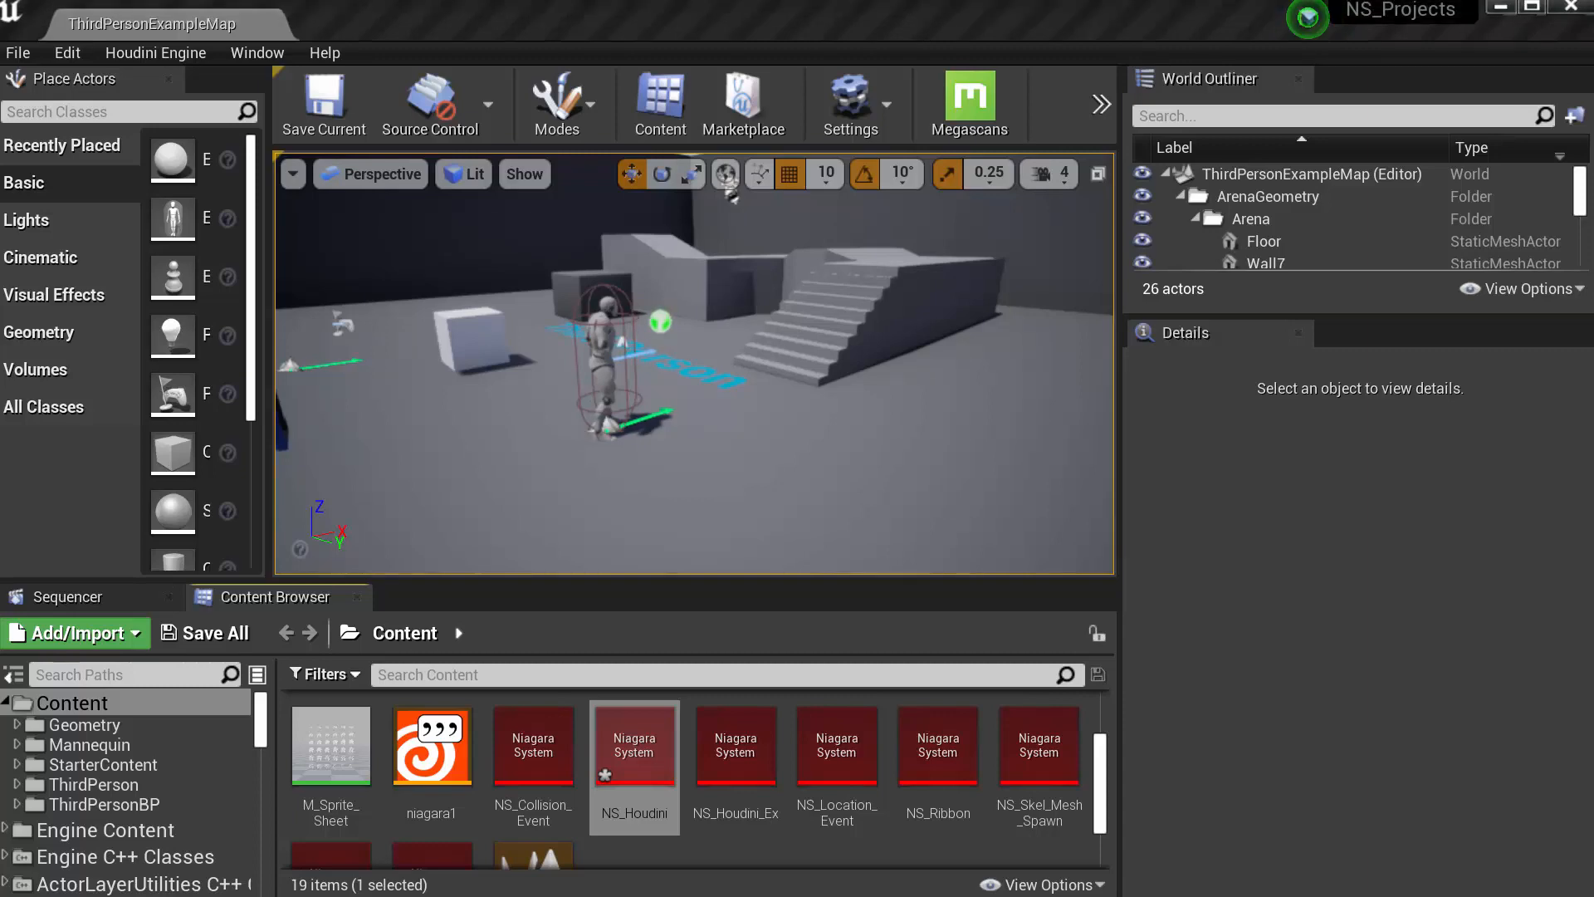
{"action": "left_click_drag", "start_coordinate": [1591, 106], "coordinate": [1287, 1]}
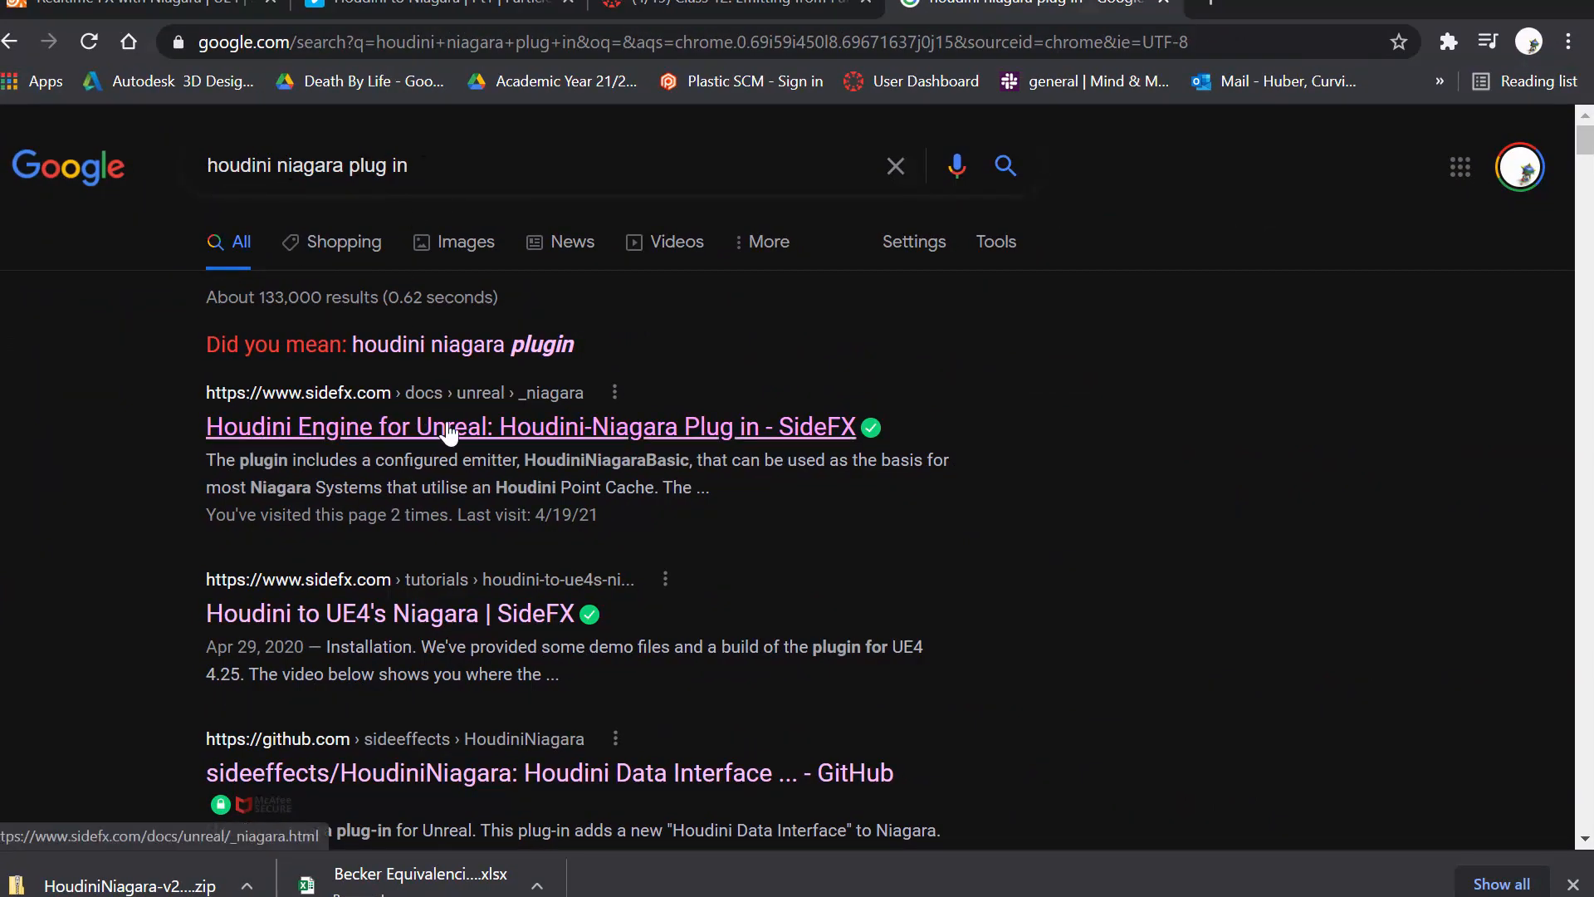
{"action": "left_click", "coordinate": [521, 440]}
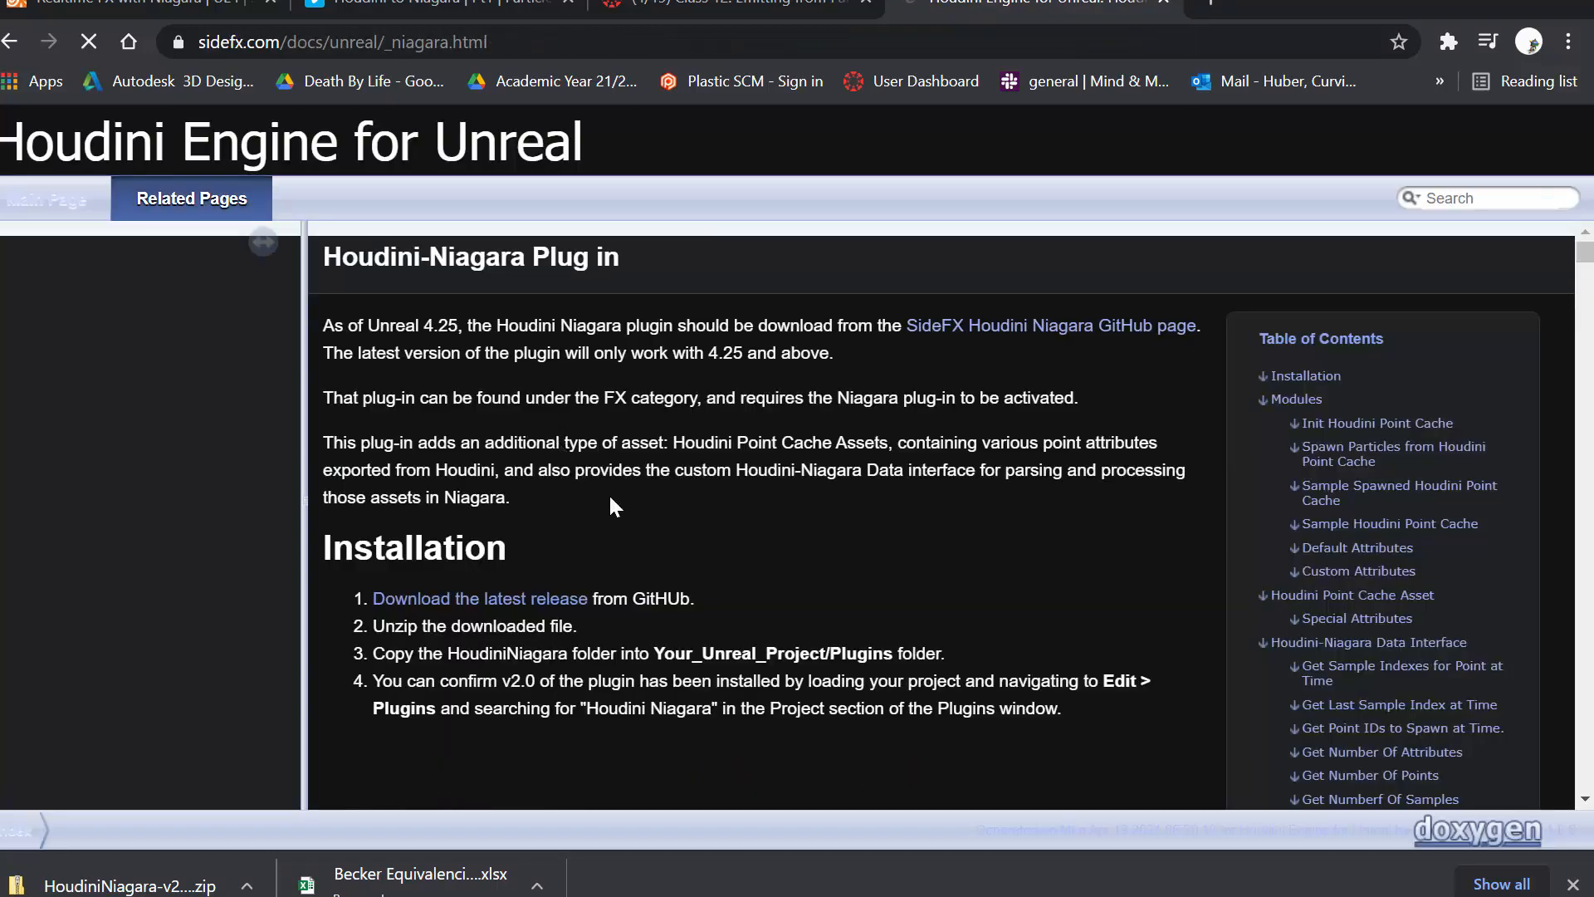
{"action": "scroll", "coordinate": [709, 496], "scroll_direction": "down", "scroll_amount": 2}
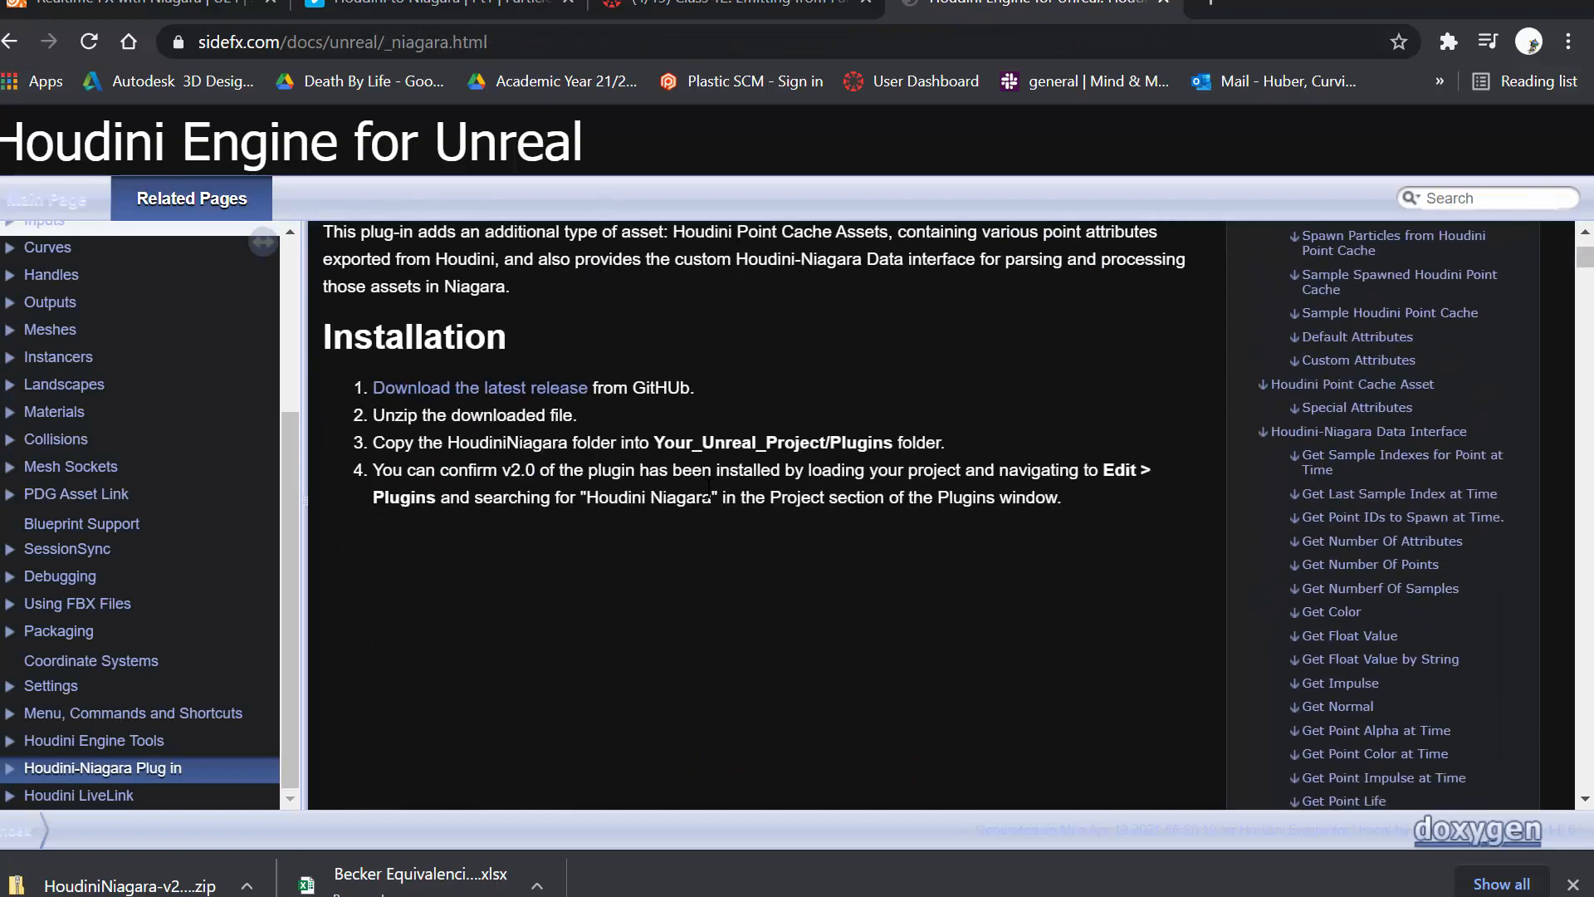
{"action": "scroll", "coordinate": [705, 485], "scroll_direction": "up", "scroll_amount": 1}
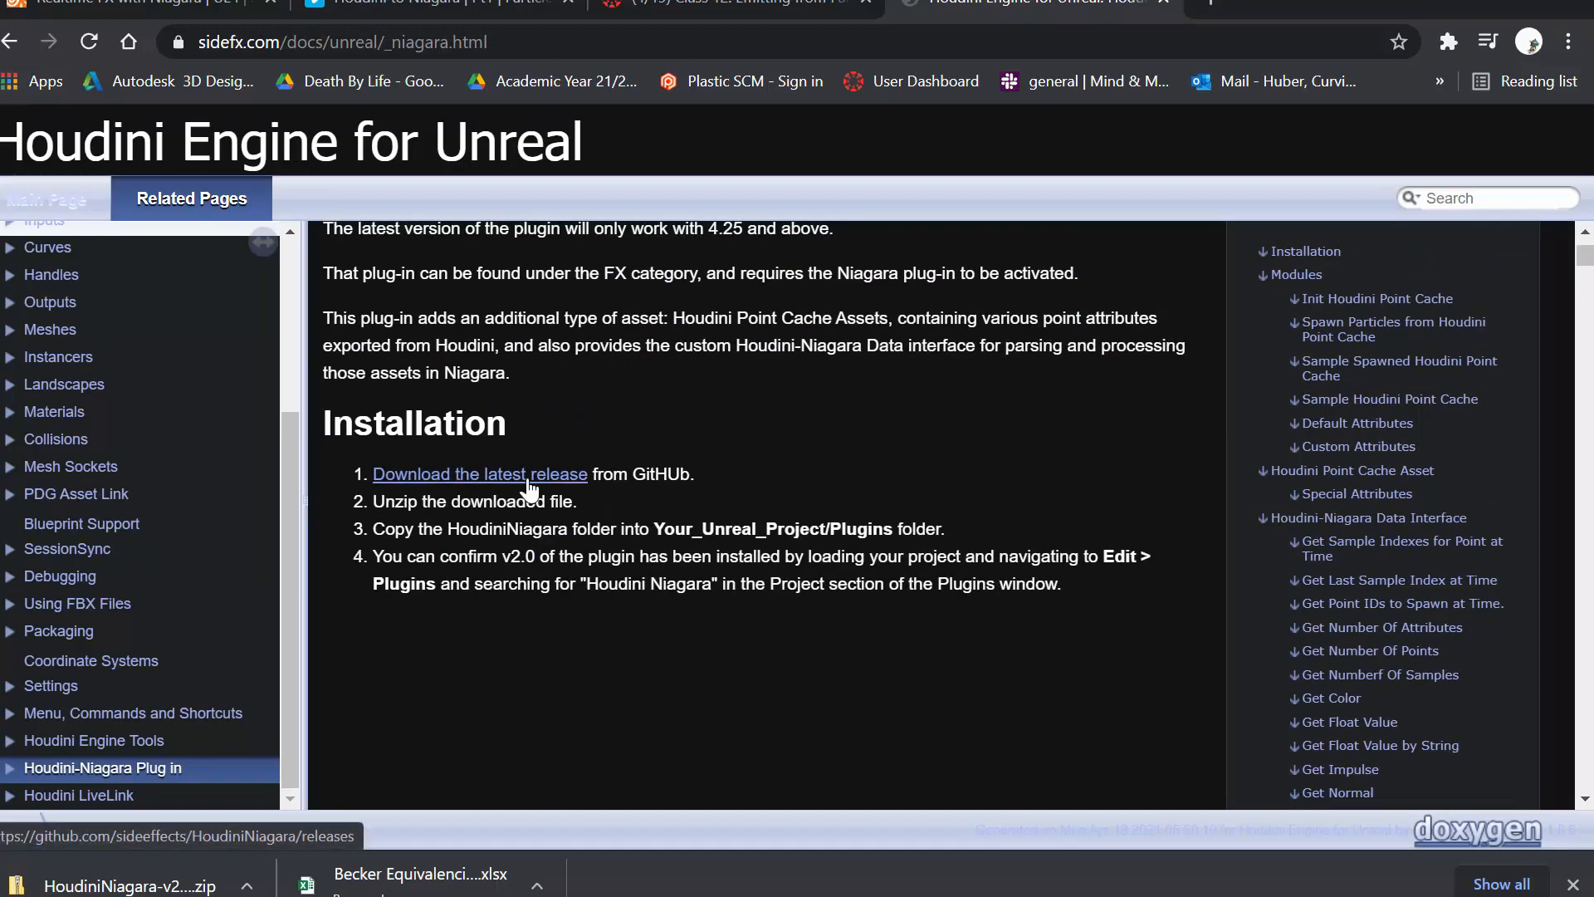
- Open the plugin's latest release page on GitHub and locate the HoudiniNiagara-v2.1-UE4.26.zip asset
{"action": "left_click", "coordinate": [486, 484]}
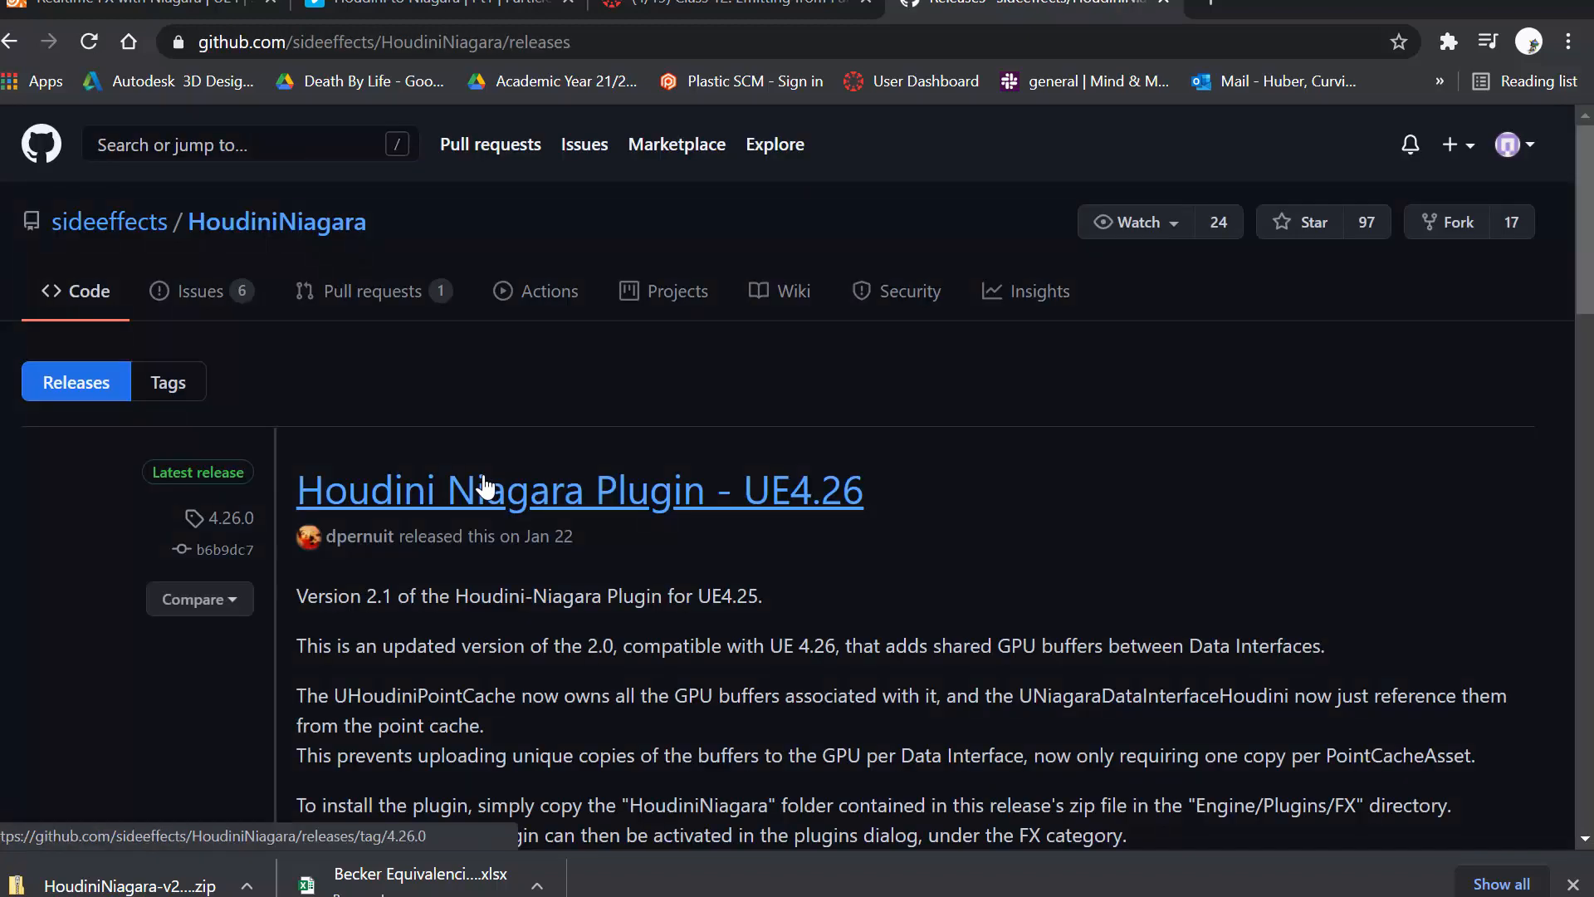
{"action": "scroll", "coordinate": [498, 498], "scroll_direction": "down", "scroll_amount": 1}
{"action": "scroll", "coordinate": [515, 510], "scroll_direction": "down", "scroll_amount": 4}
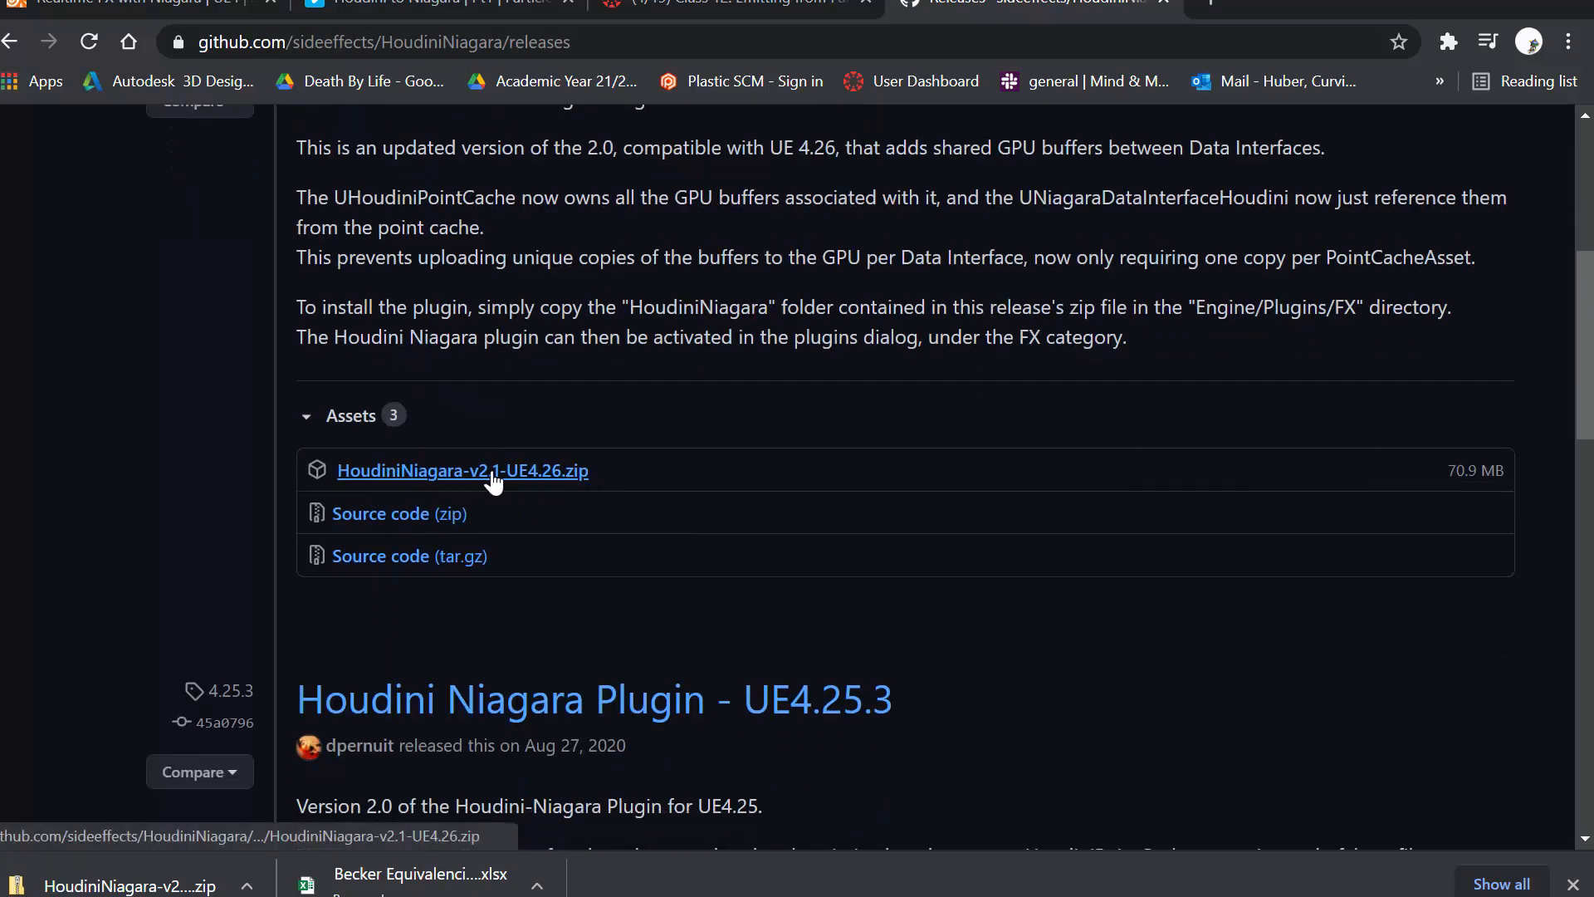
{"action": "left_click", "coordinate": [1449, 1]}
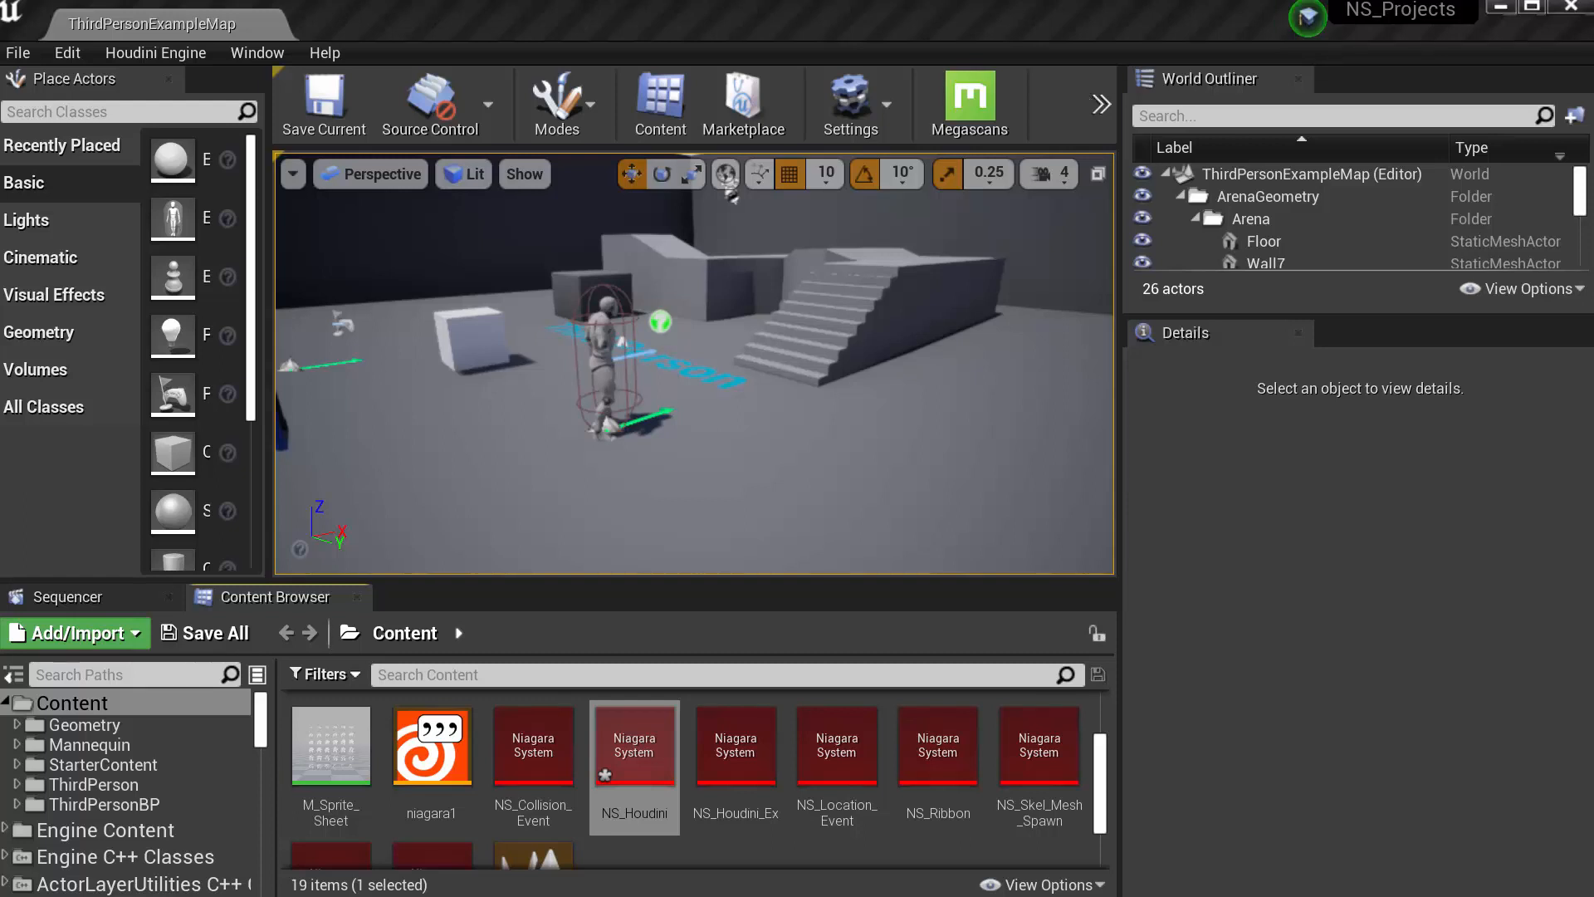
- Bring up the Downloads folder in File Explorer and open HoudiniNiagara-v2.1-UE4.26 to inspect the HoudiniNiagara folder's available actions
{"action": "left_click_drag", "start_coordinate": [1593, 43], "coordinate": [944, 75]}
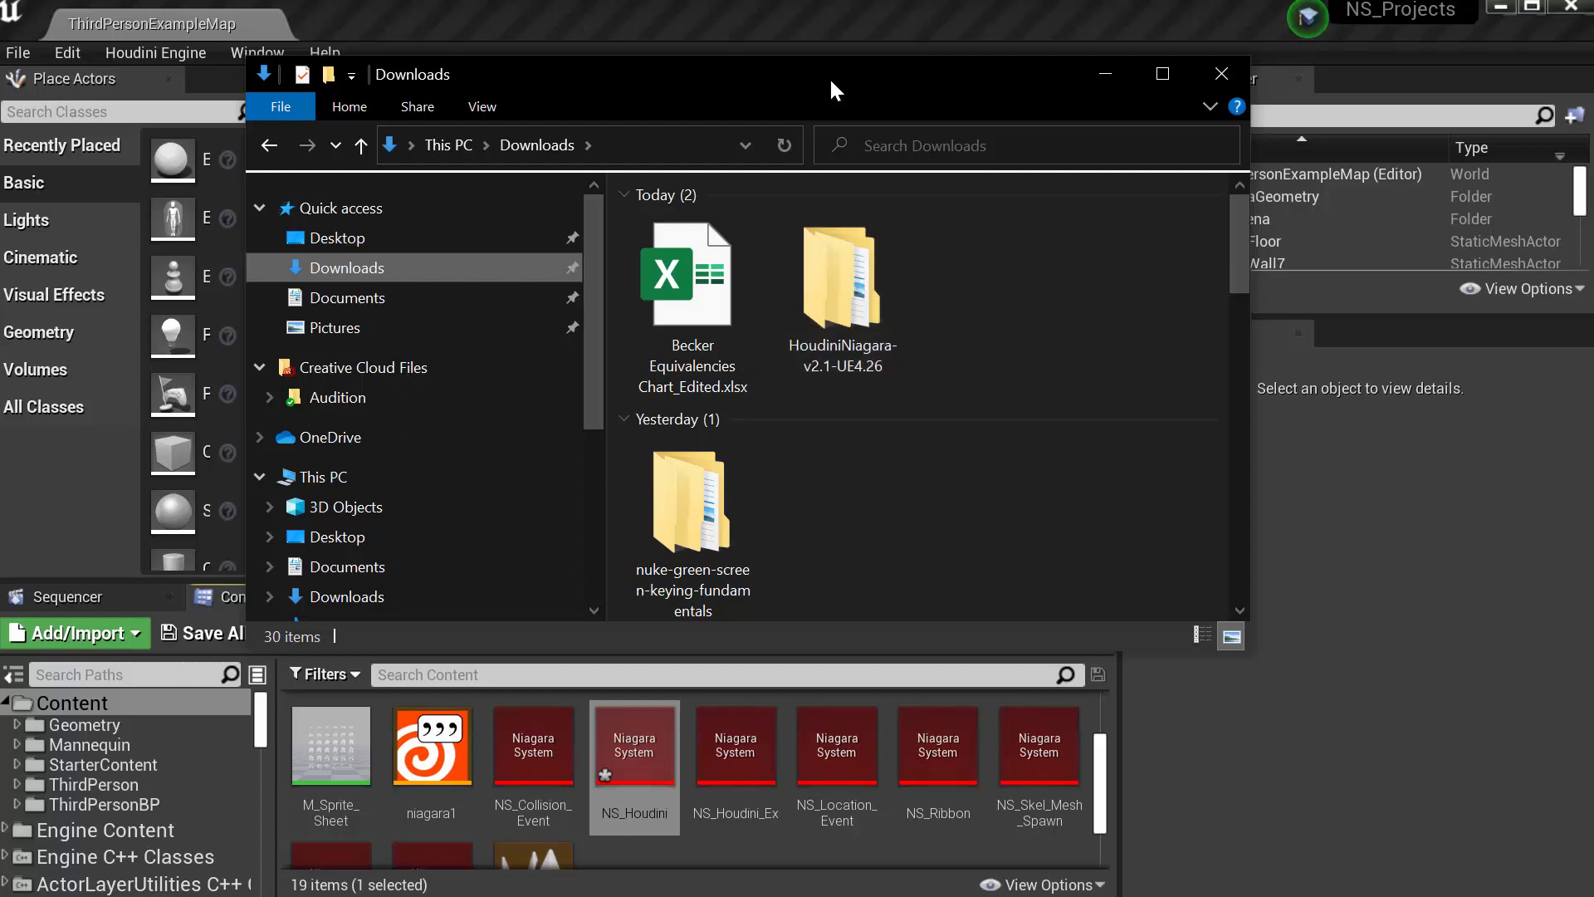
{"action": "left_click_drag", "start_coordinate": [829, 77], "coordinate": [925, 77]}
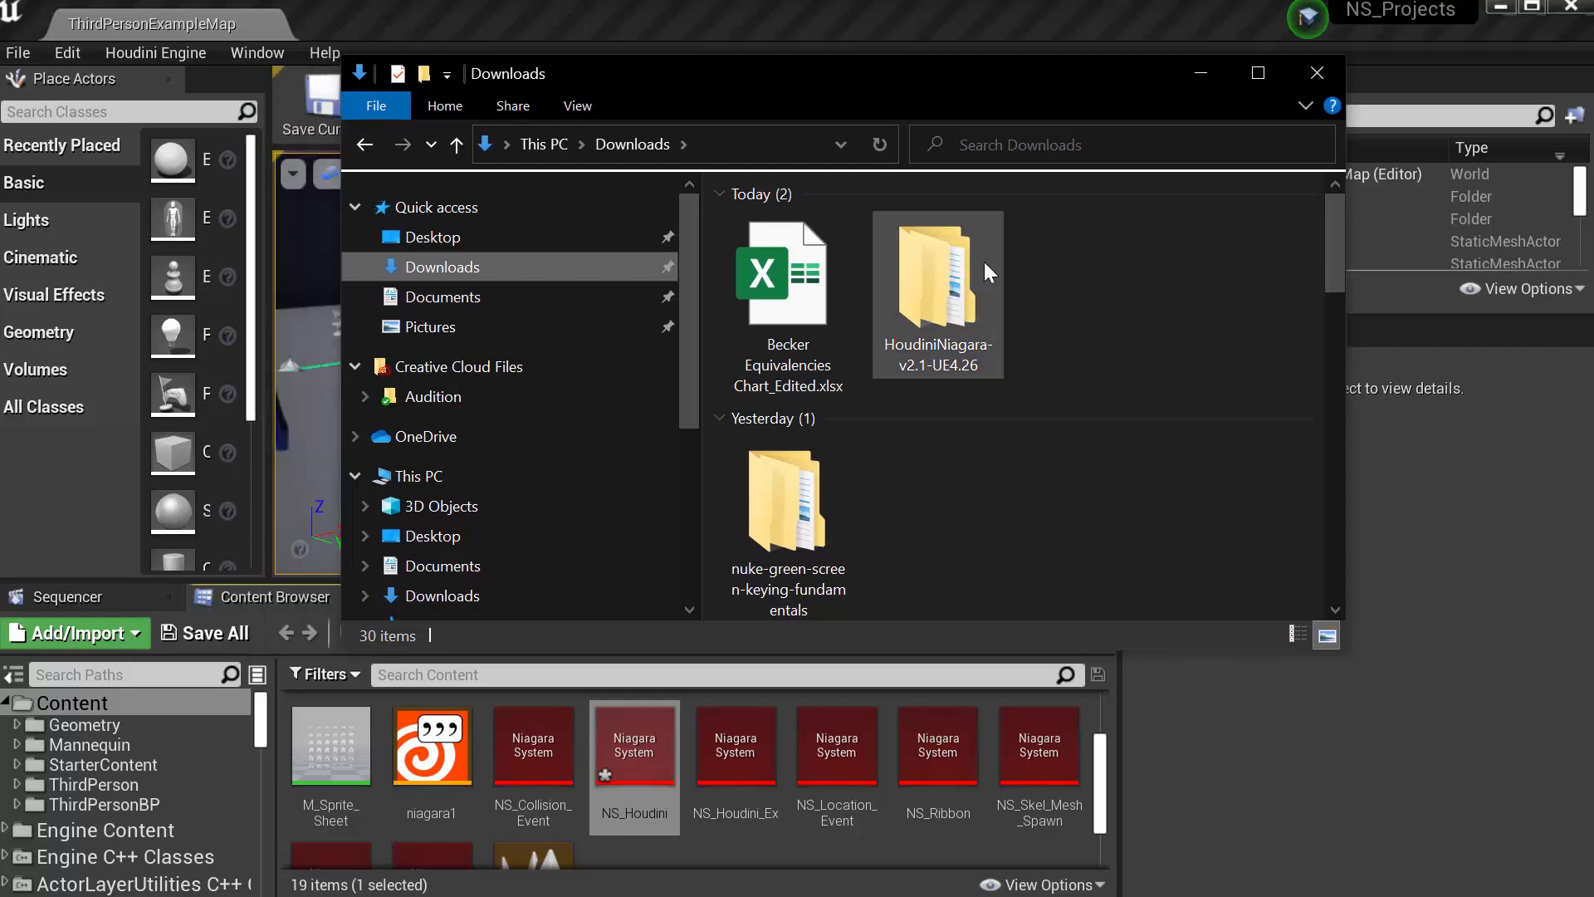
{"action": "double_click", "coordinate": [953, 292]}
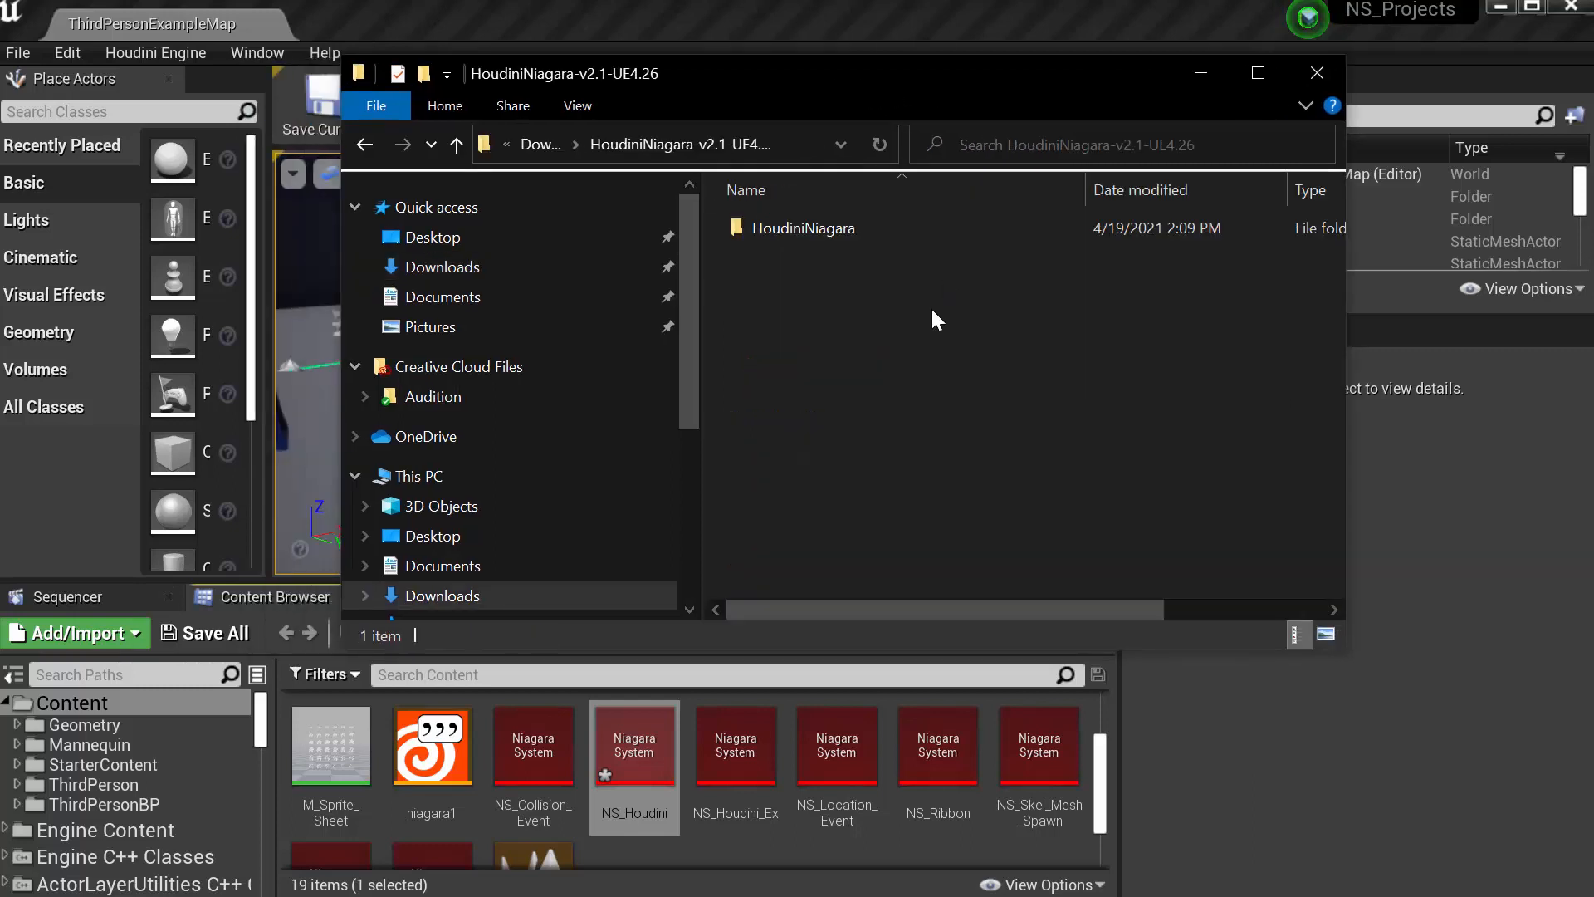
{"action": "right_click", "coordinate": [789, 232]}
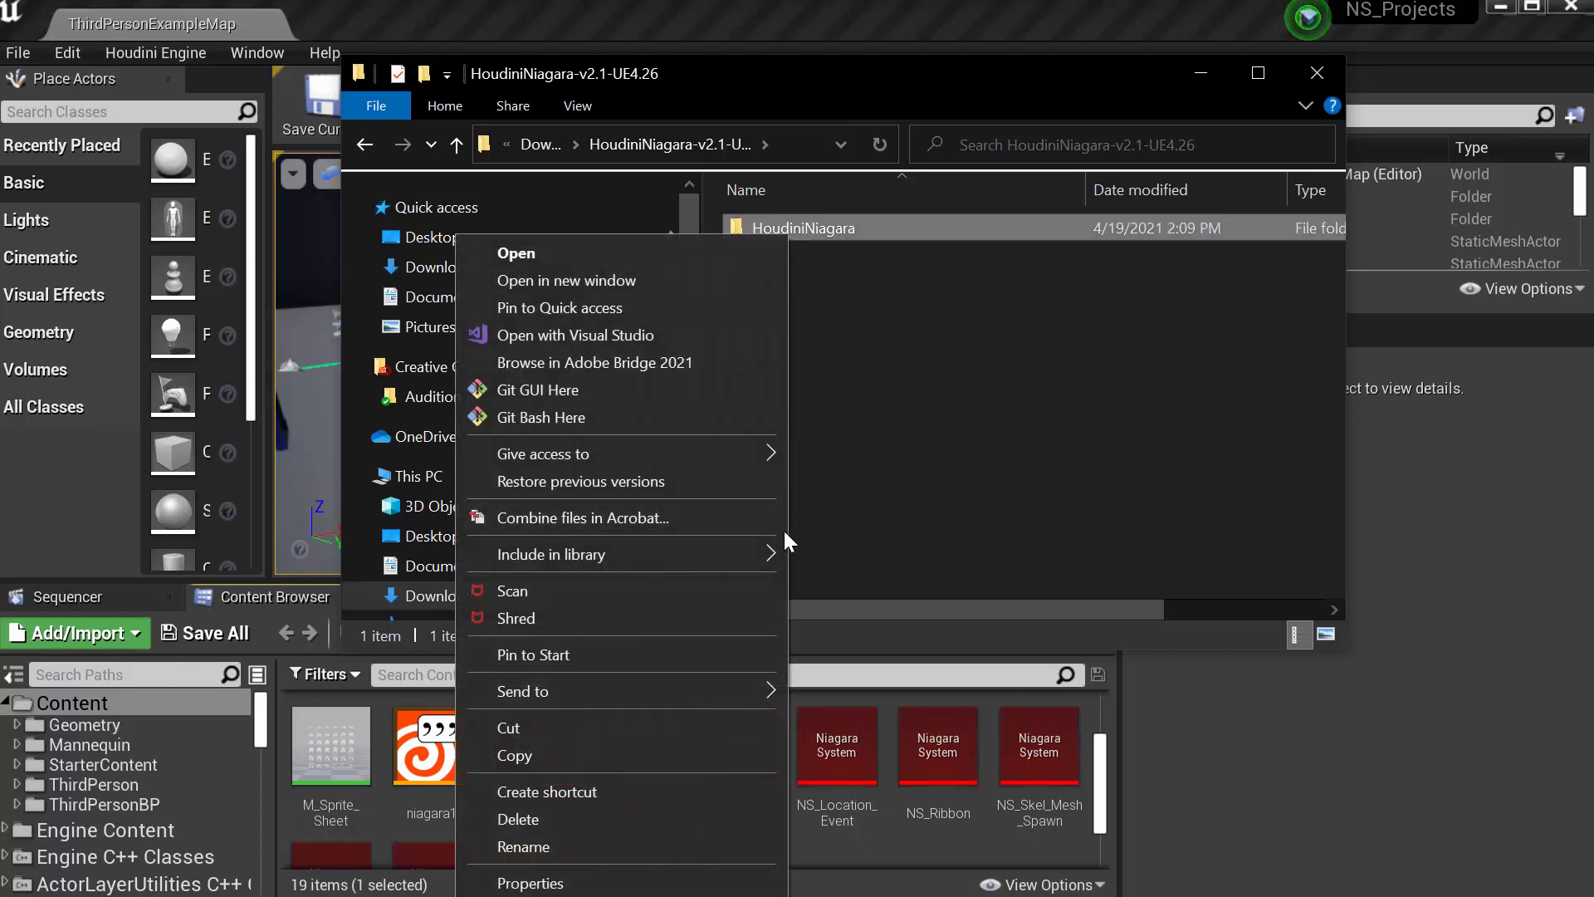
{"action": "left_click", "coordinate": [870, 585]}
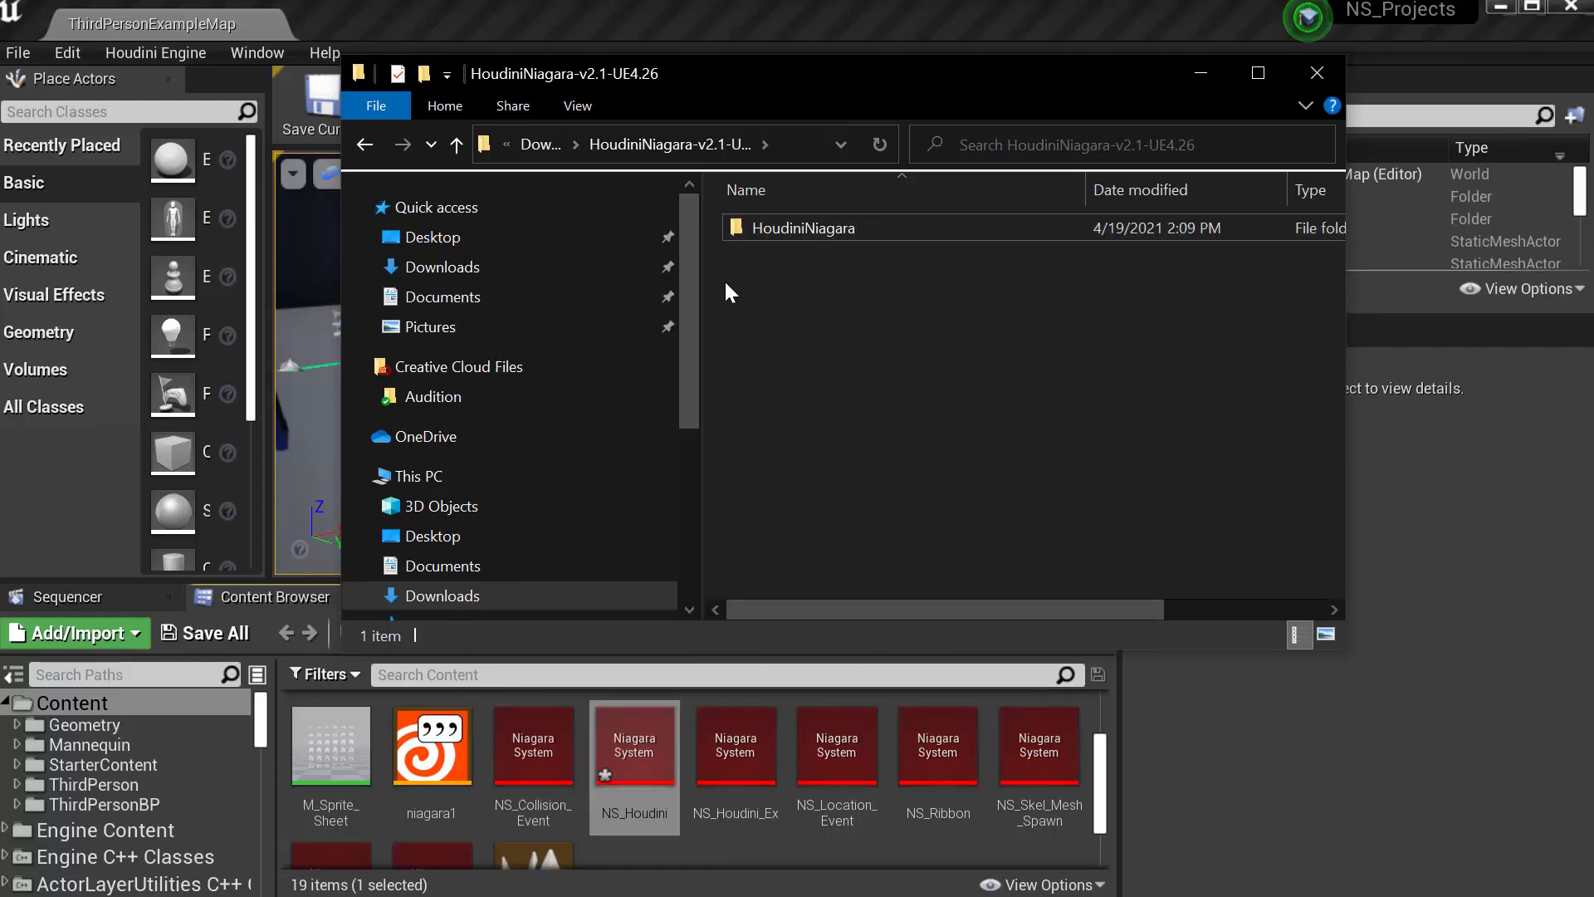
- Browse to Program Files\Epic Games\UE_4.26\Engine\Plugins\FX on the C: drive, check for the HoudiniNiagara folder, and close File Explorer
{"action": "left_click_drag", "start_coordinate": [689, 320], "coordinate": [661, 468]}
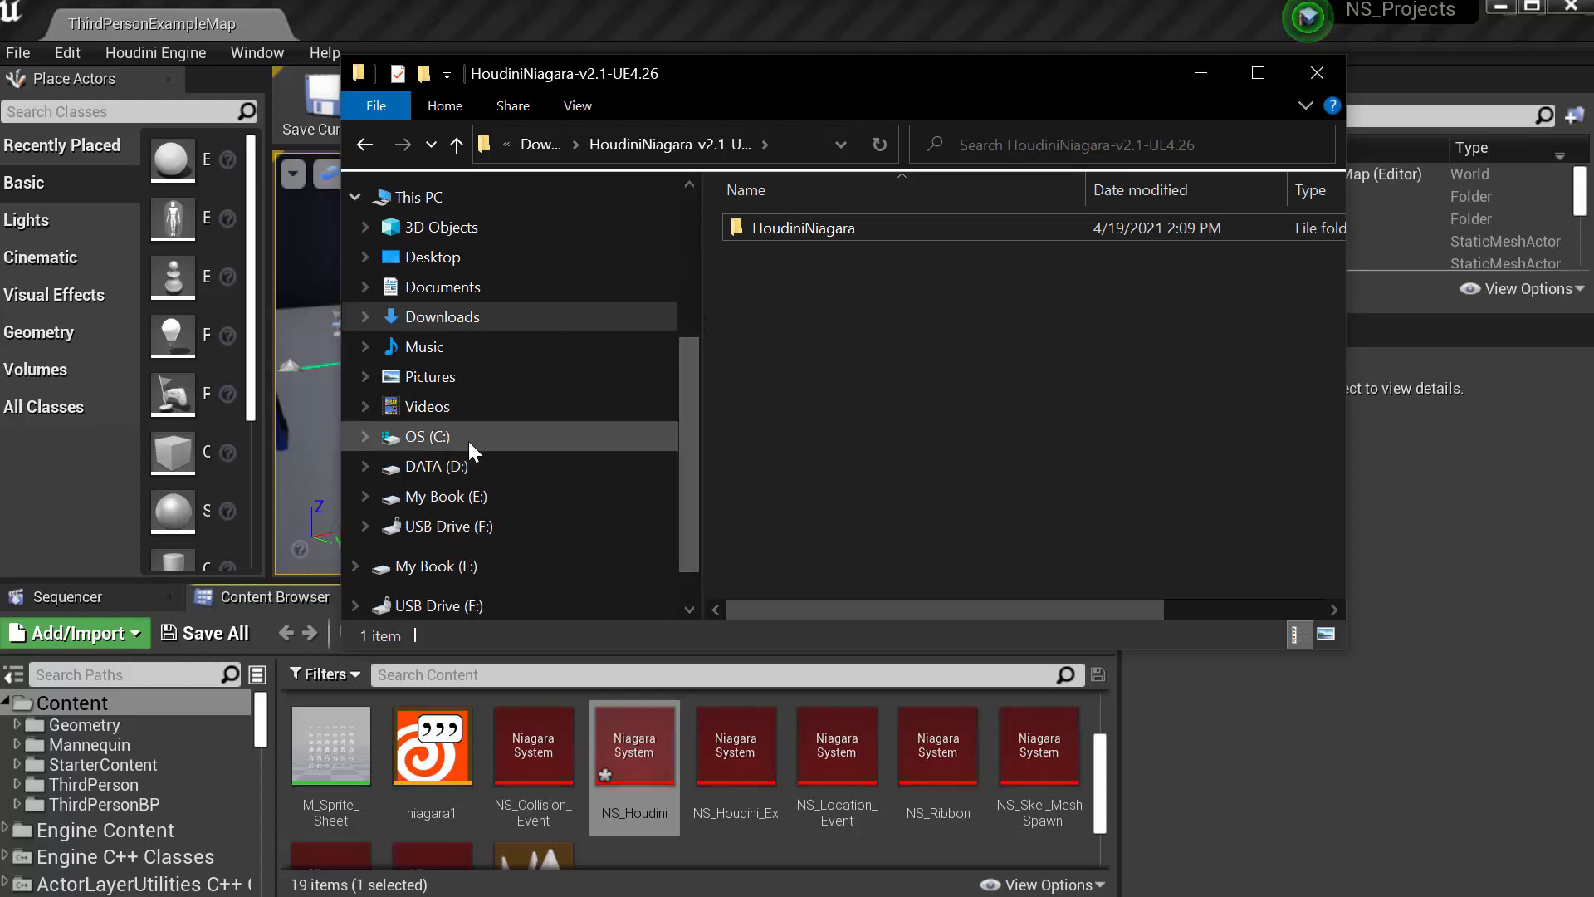
{"action": "left_click", "coordinate": [421, 440]}
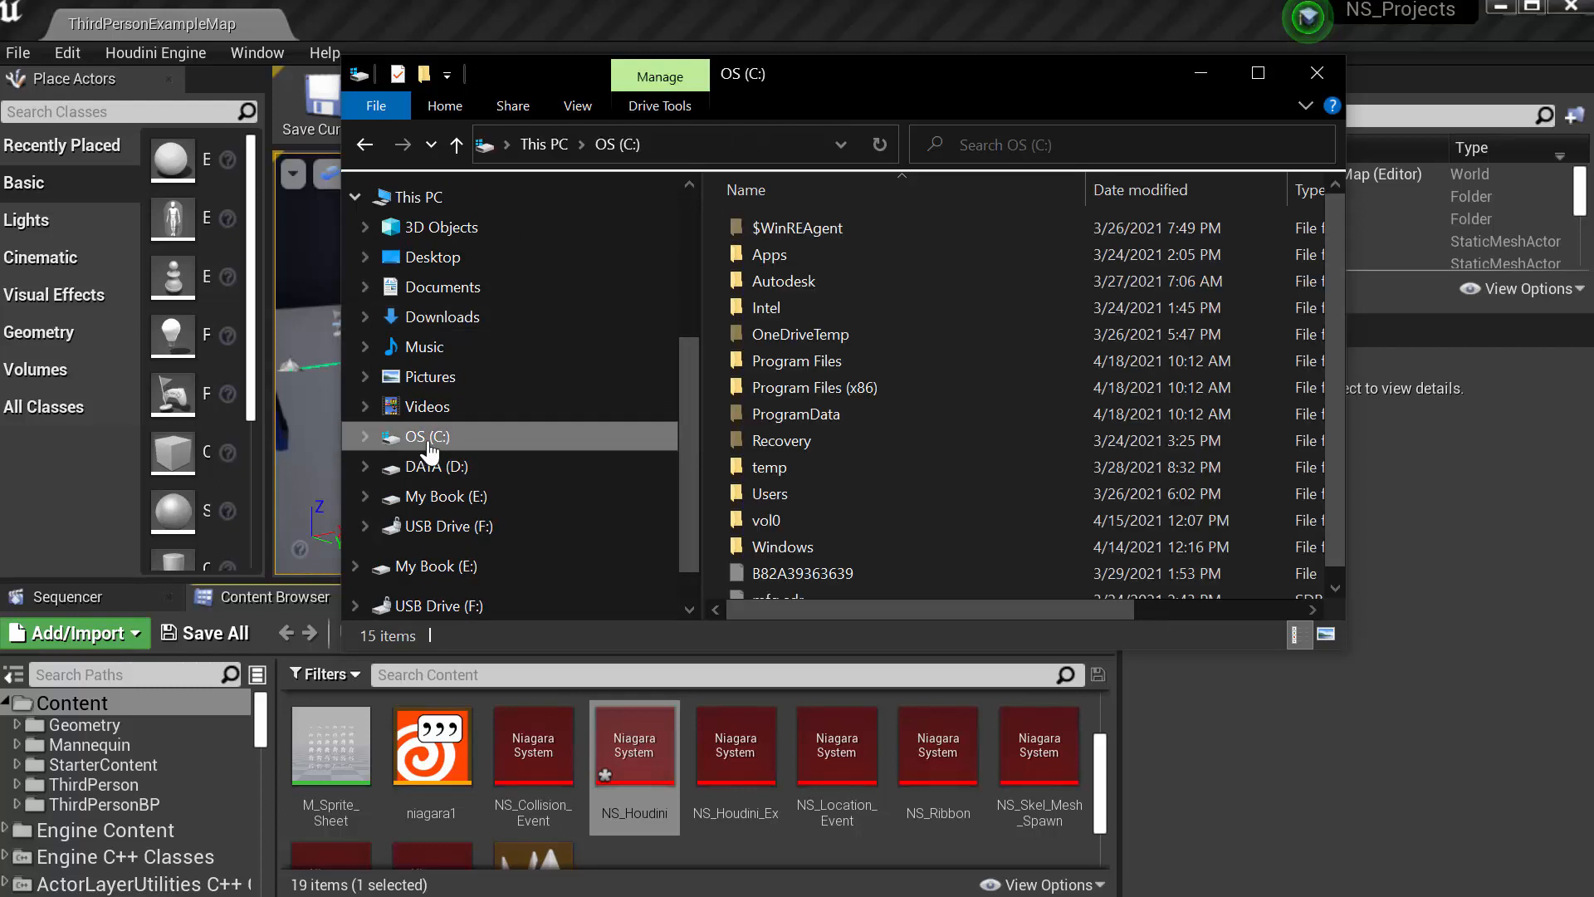
{"action": "double_click", "coordinate": [769, 361]}
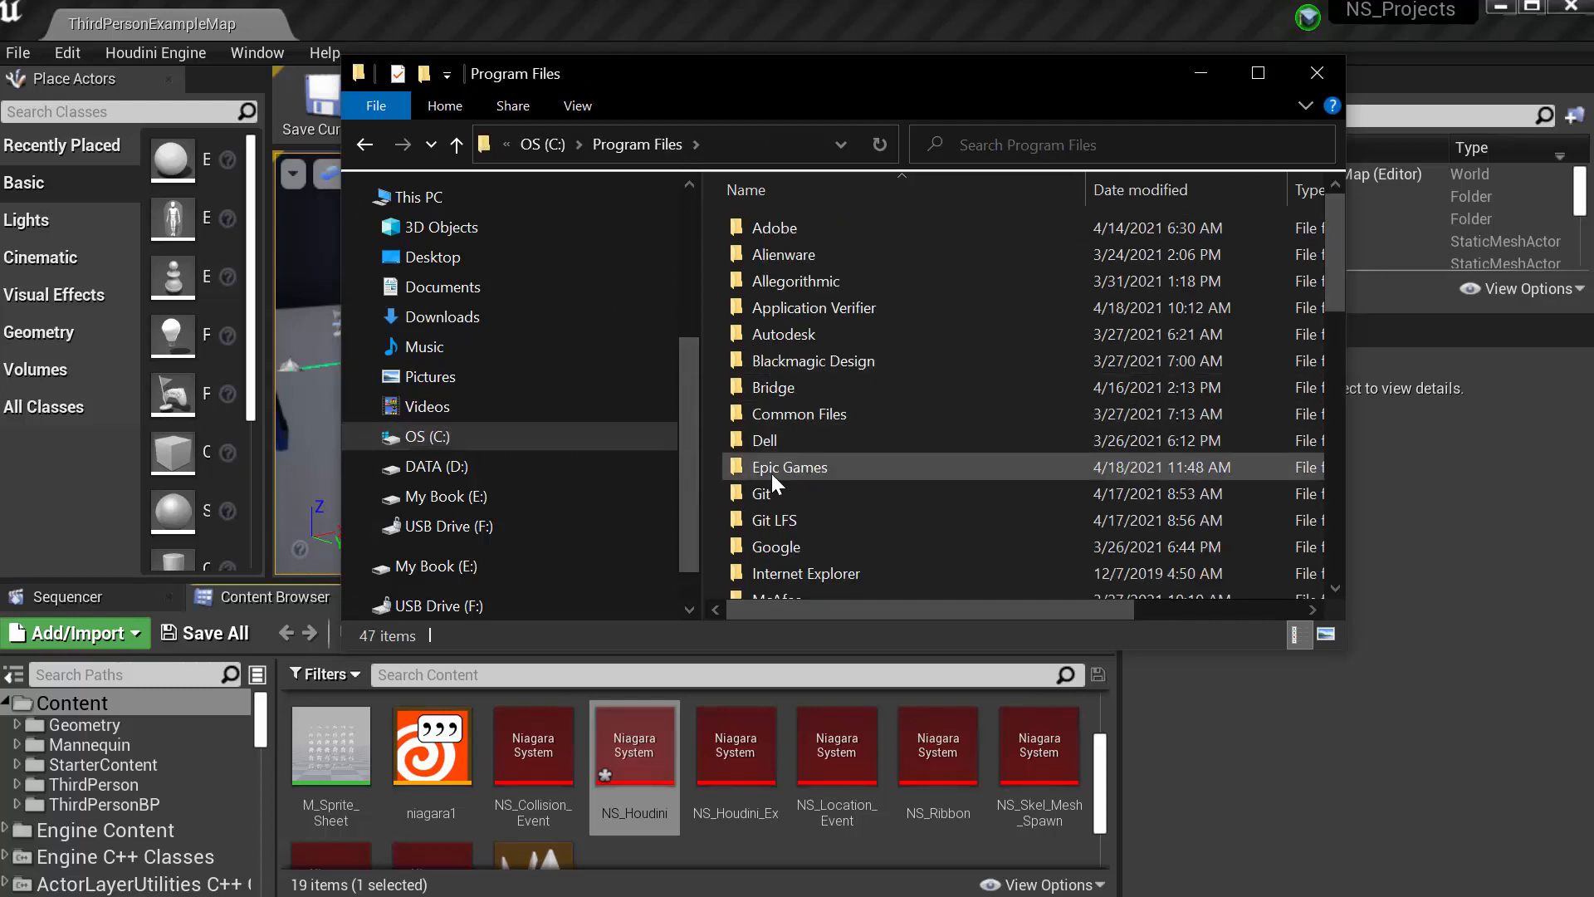
{"action": "double_click", "coordinate": [792, 465]}
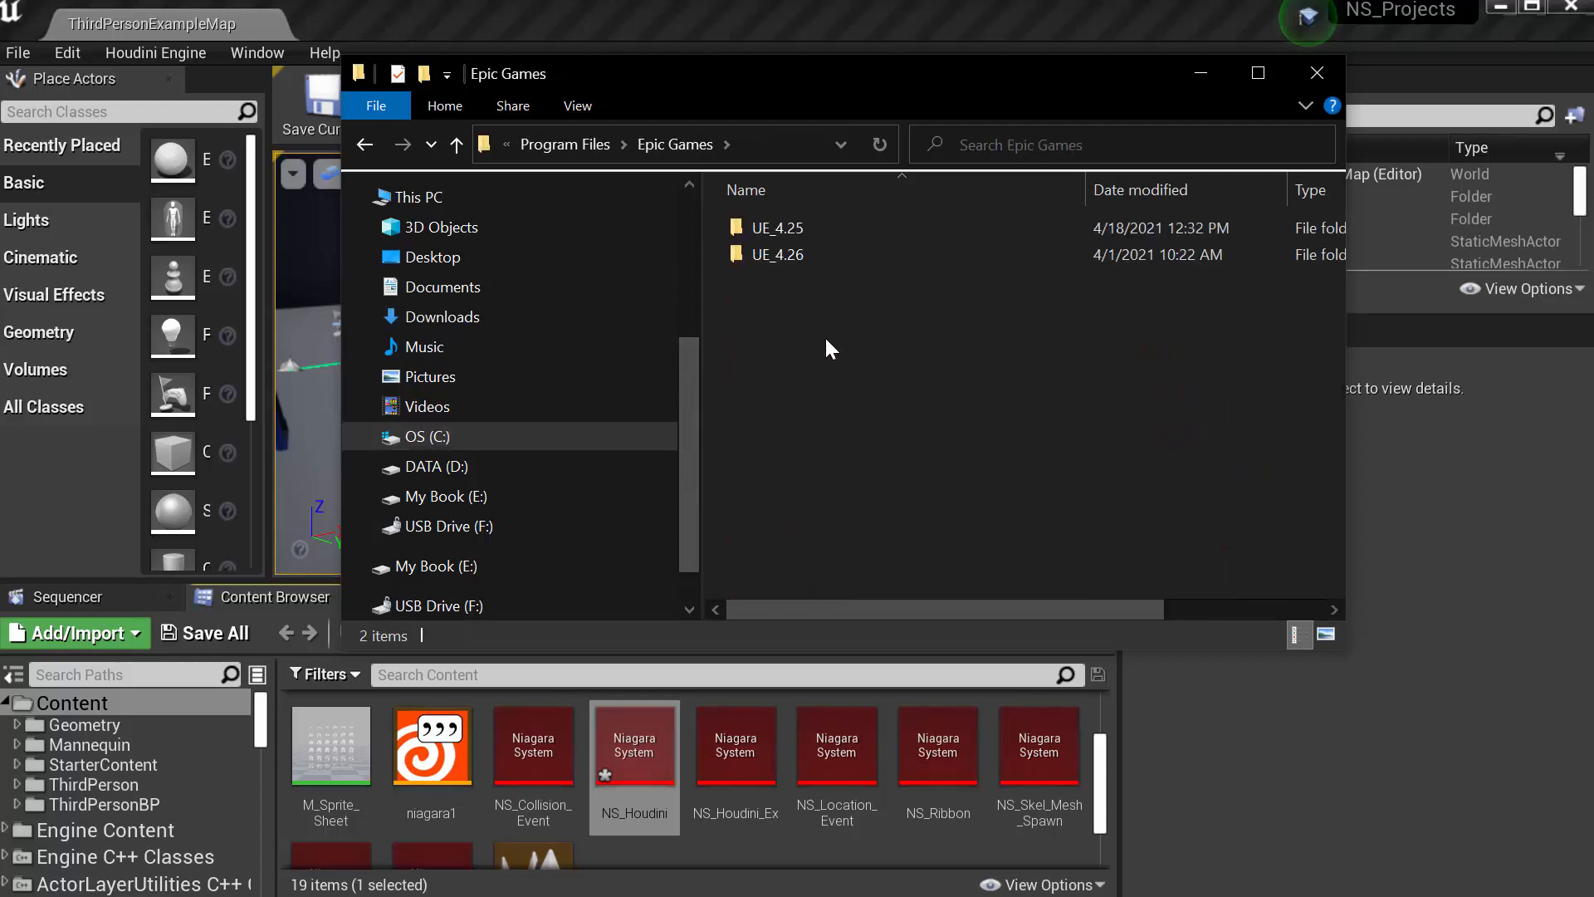
{"action": "double_click", "coordinate": [780, 255]}
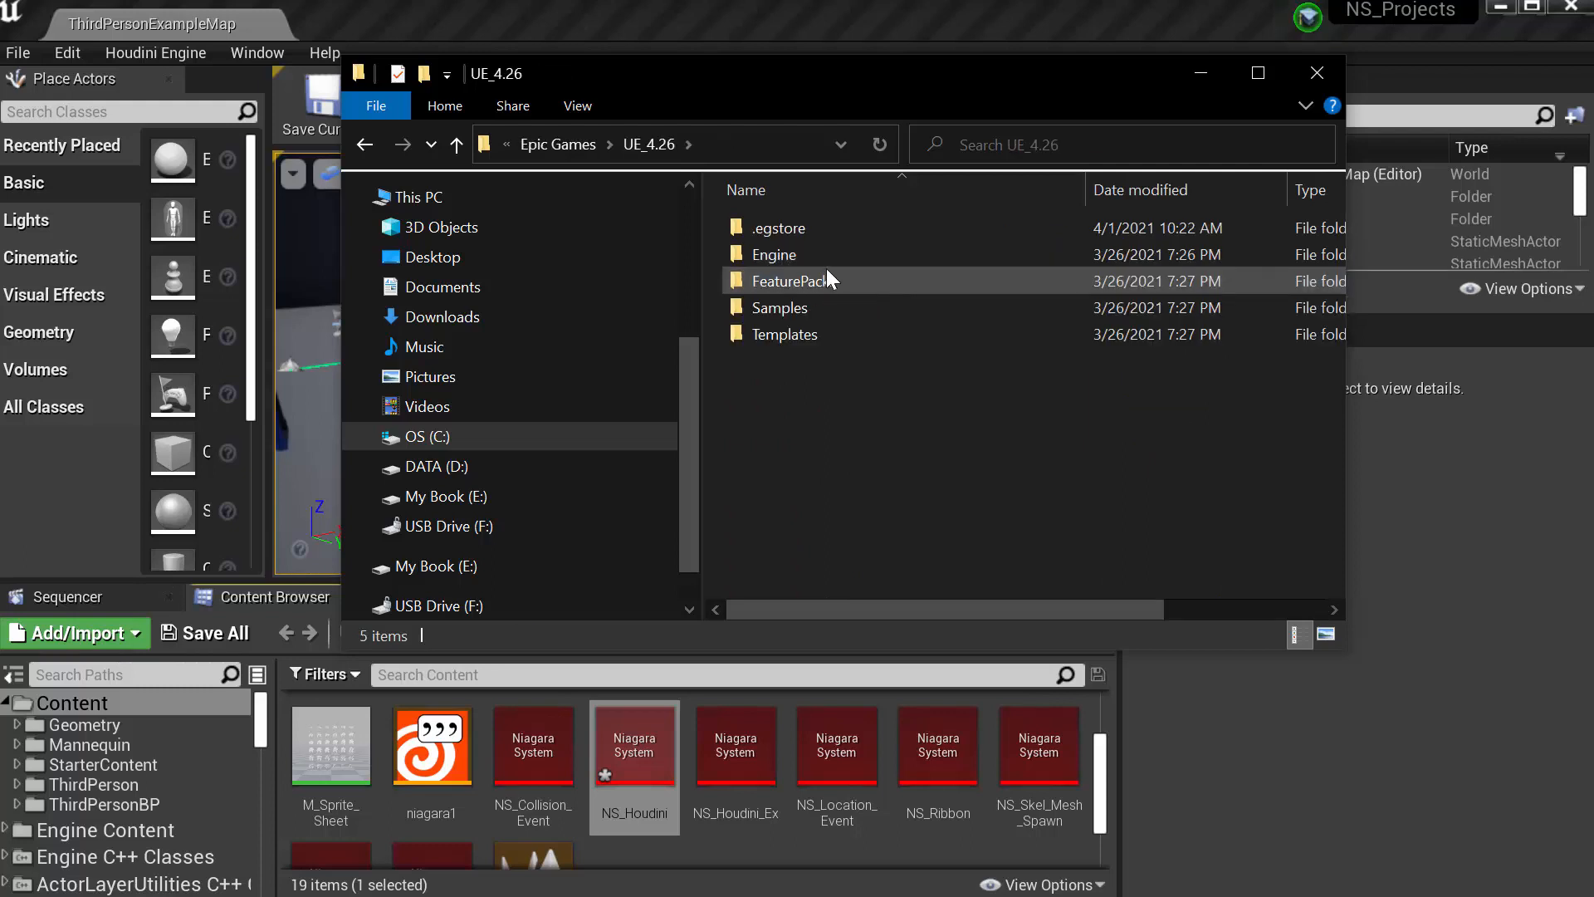
{"action": "left_click", "coordinate": [790, 257]}
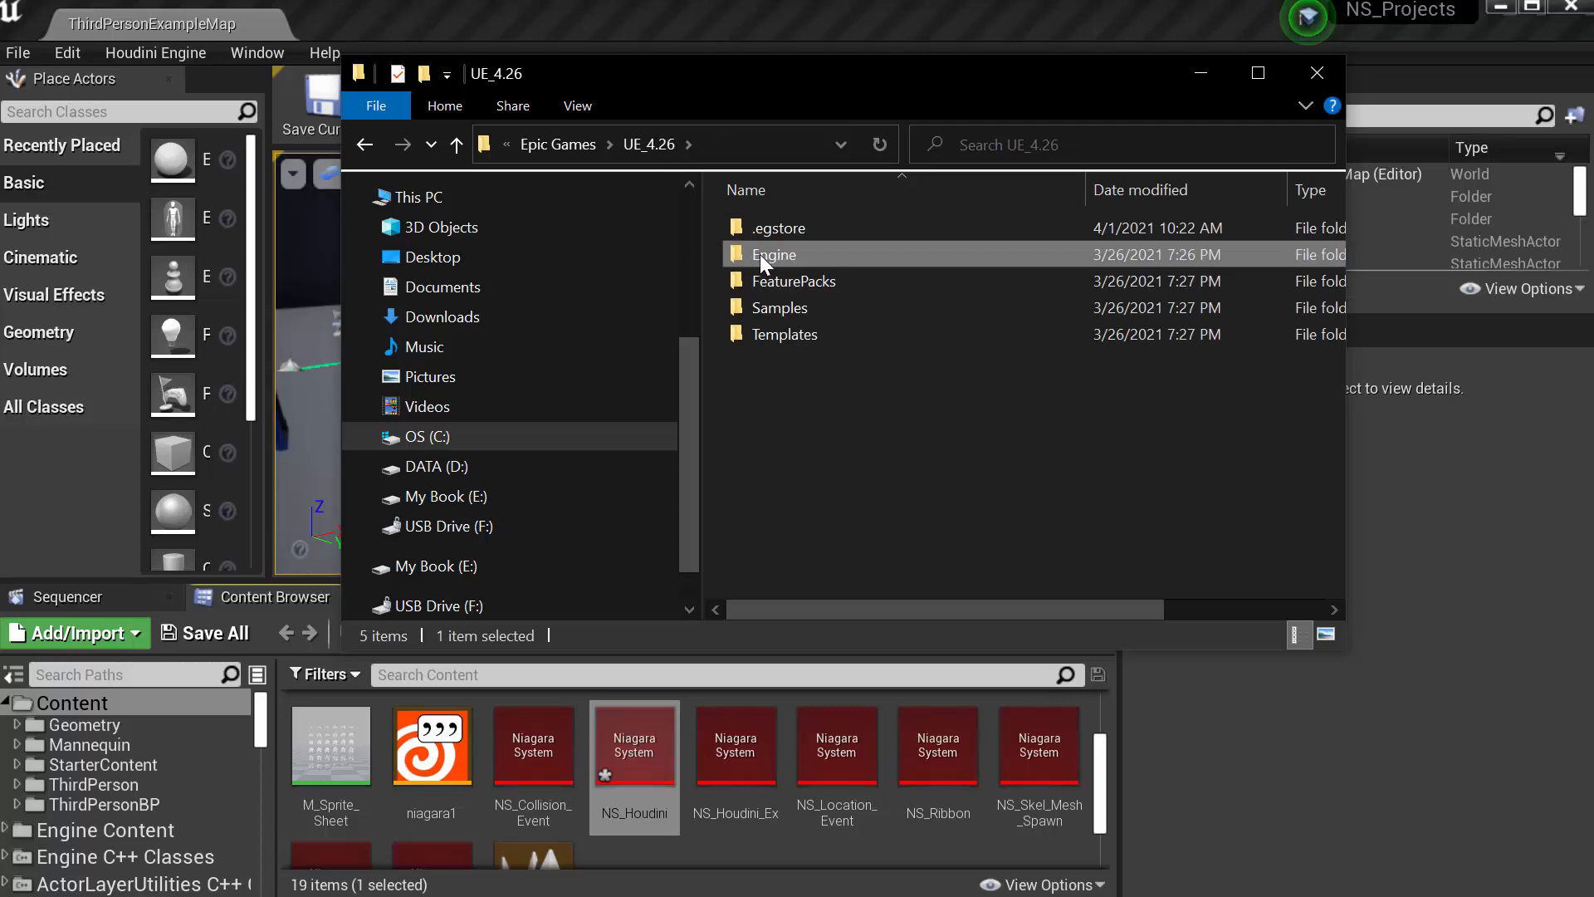
{"action": "double_click", "coordinate": [779, 254]}
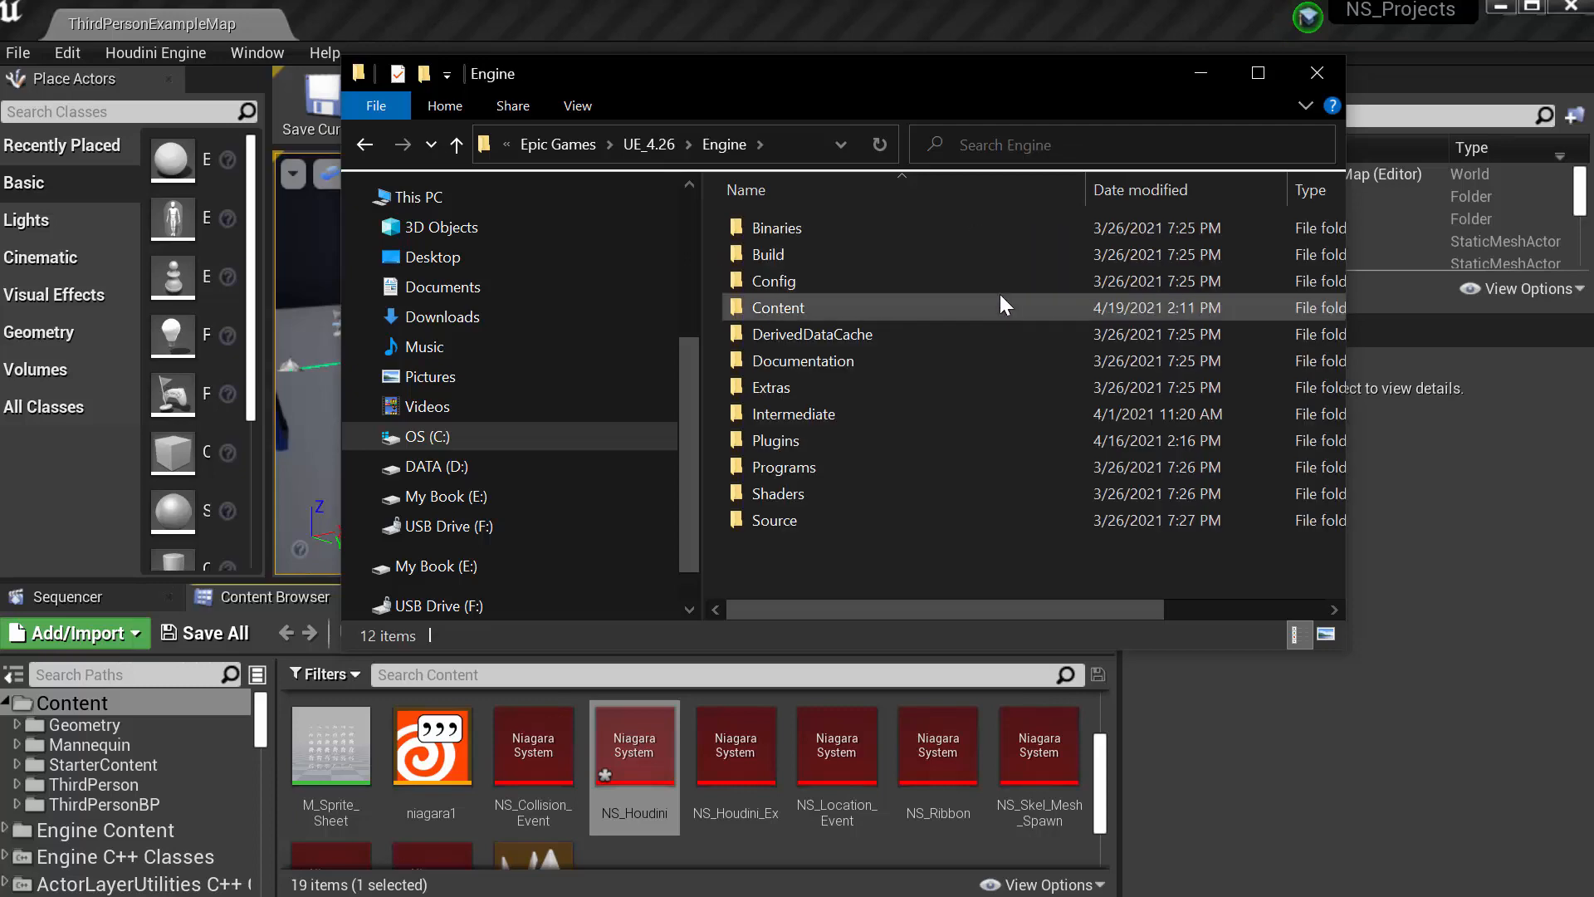
{"action": "double_click", "coordinate": [784, 441]}
{"action": "scroll", "coordinate": [989, 446], "scroll_direction": "down", "scroll_amount": 2}
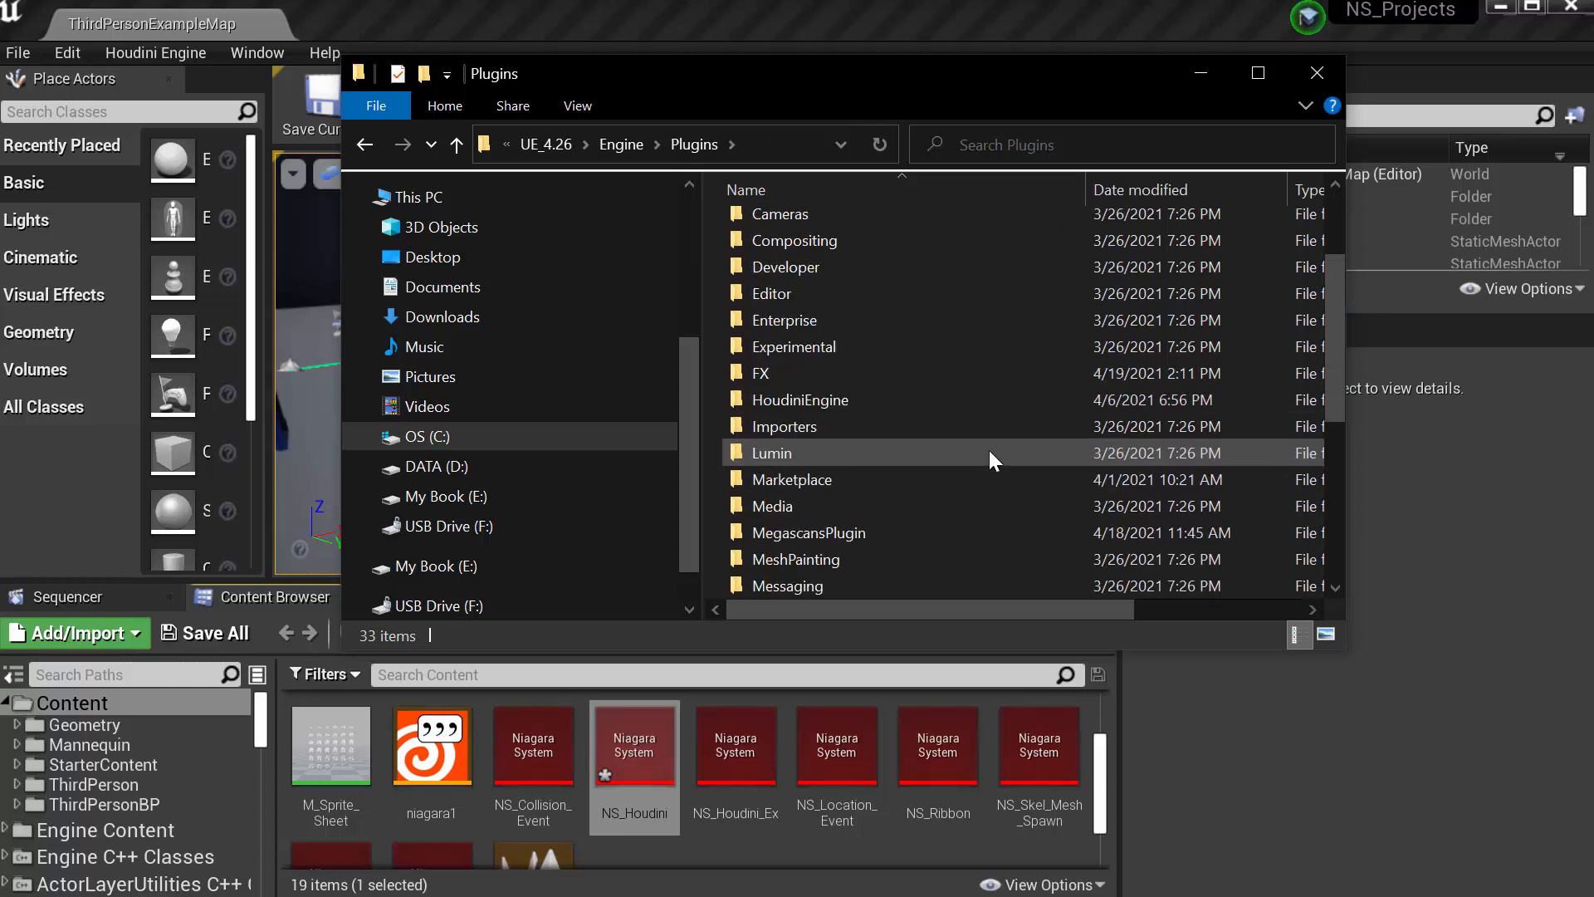
{"action": "double_click", "coordinate": [789, 372]}
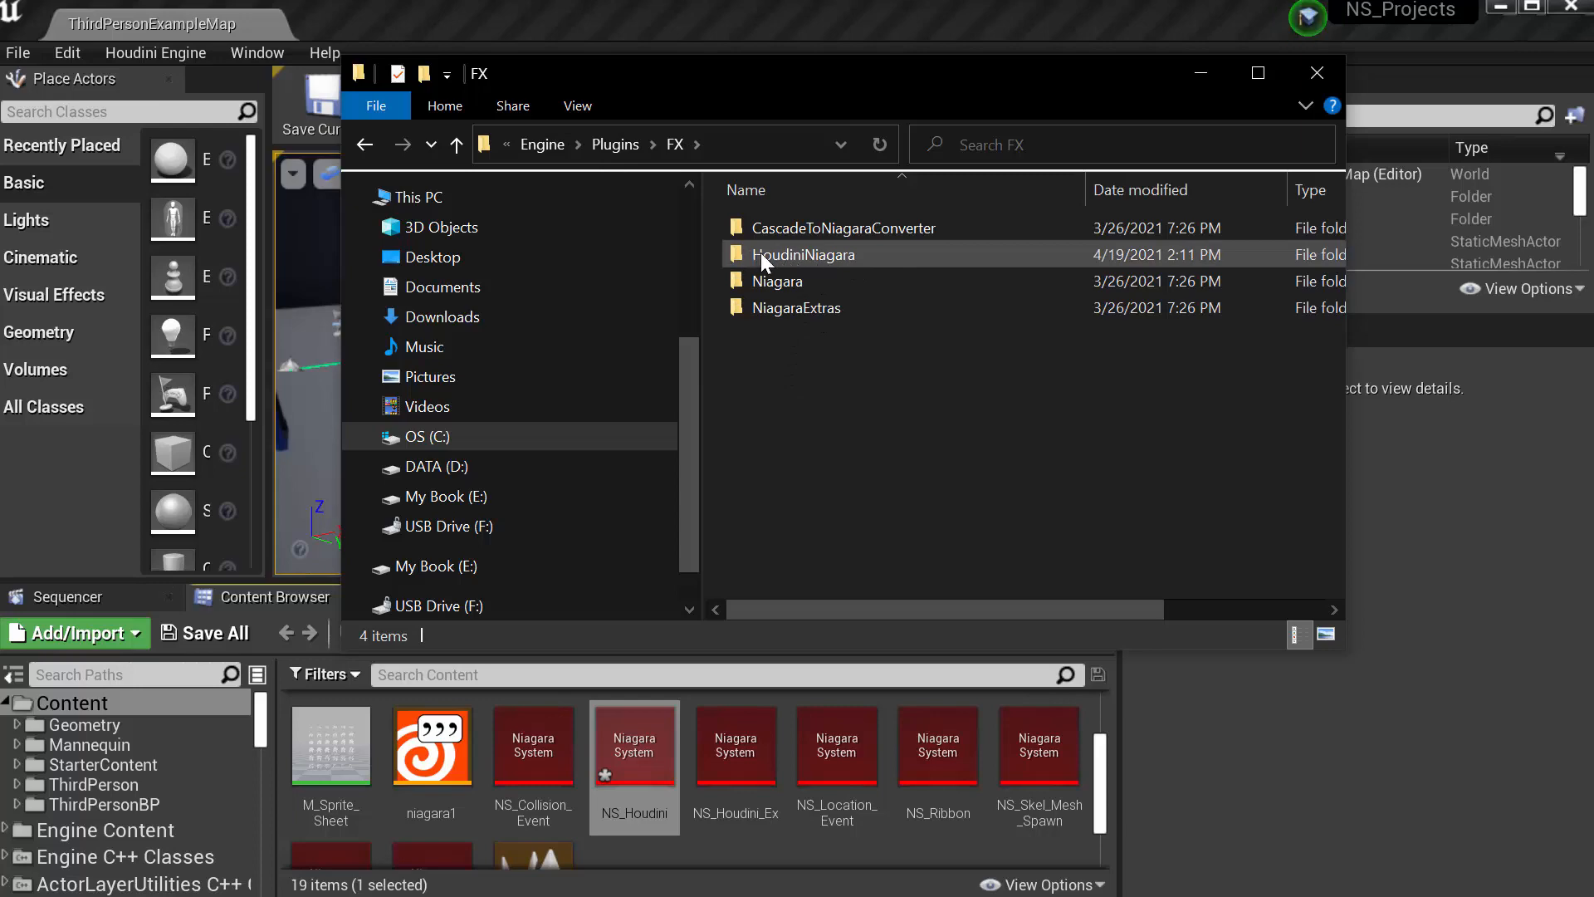
{"action": "left_click", "coordinate": [1317, 73]}
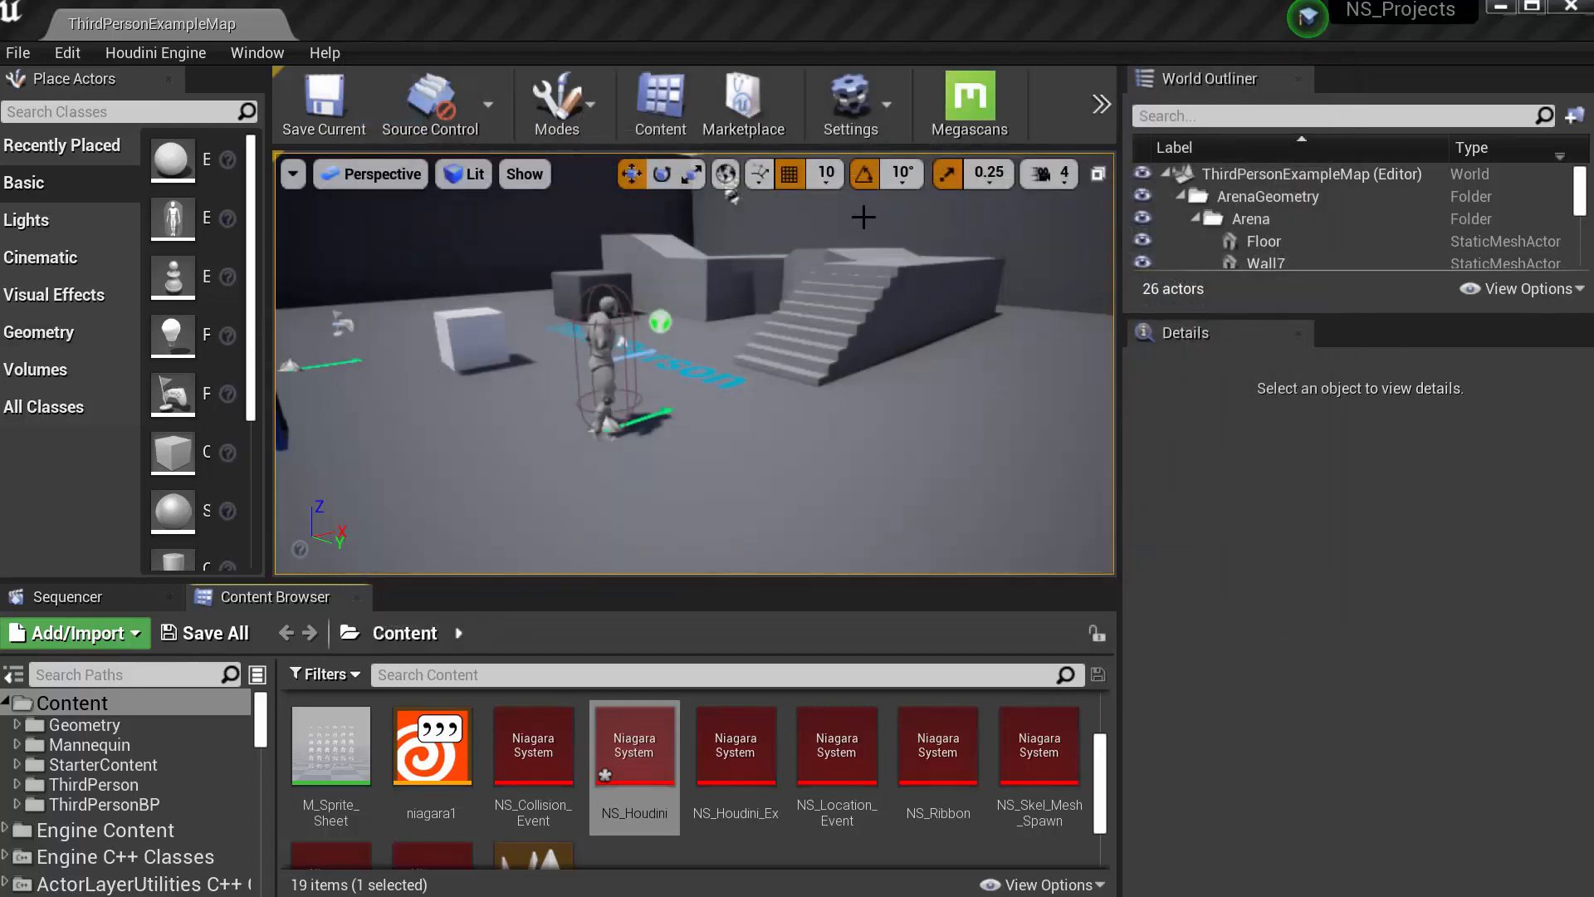
- Check in the Unreal plugins browser's FX category that the Houdini Niagara plugin is enabled, then dismiss the browser
{"action": "left_click", "coordinate": [875, 109]}
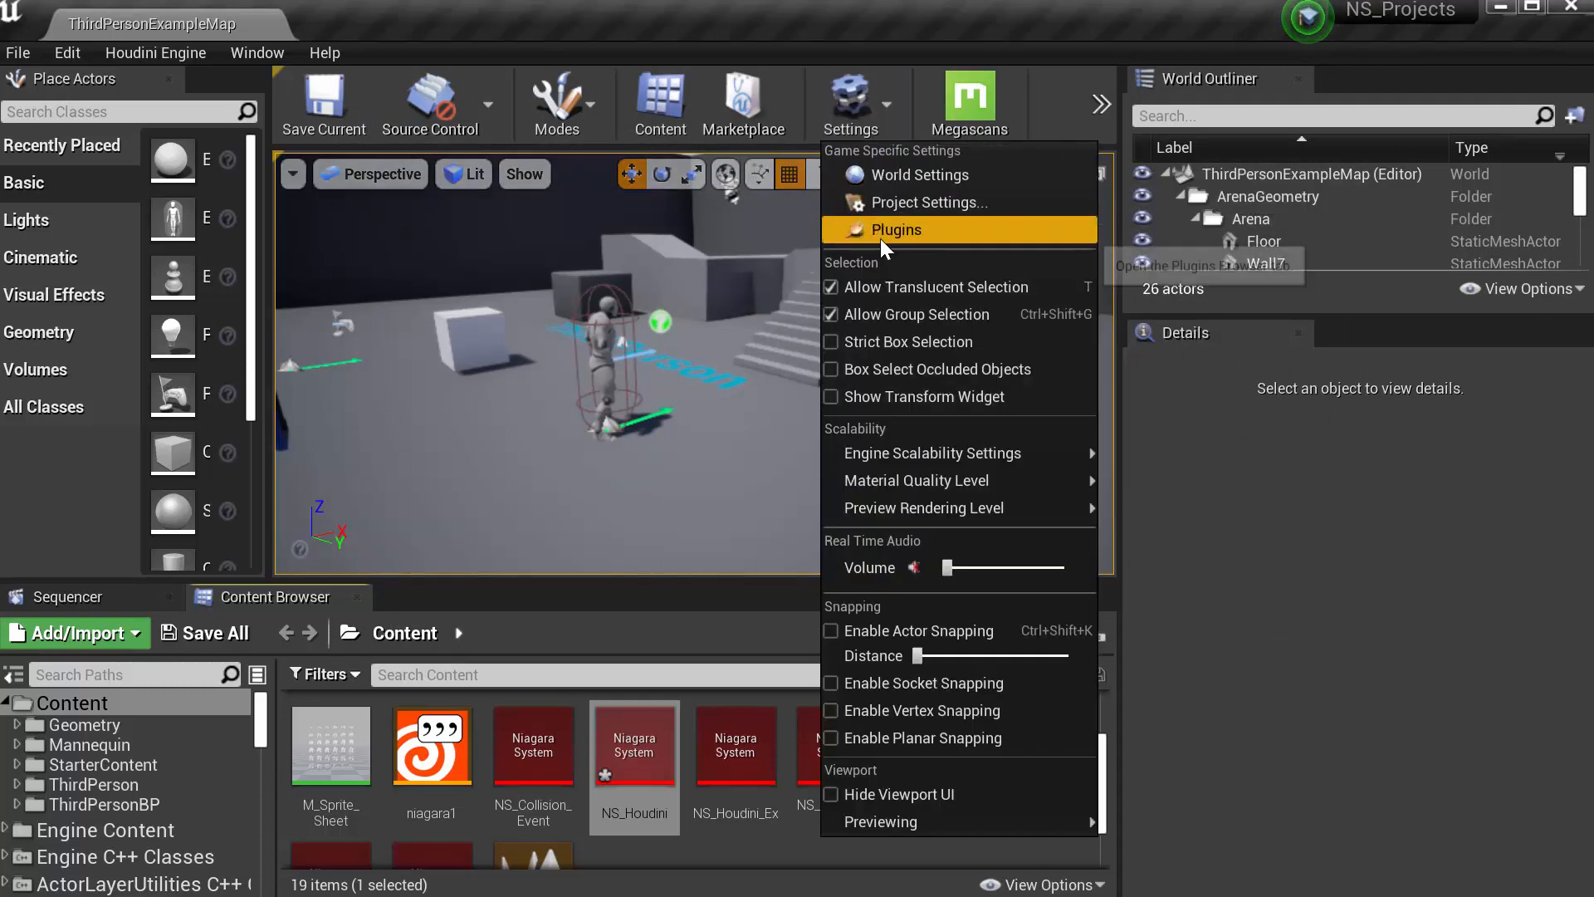
{"action": "left_click", "coordinate": [918, 231]}
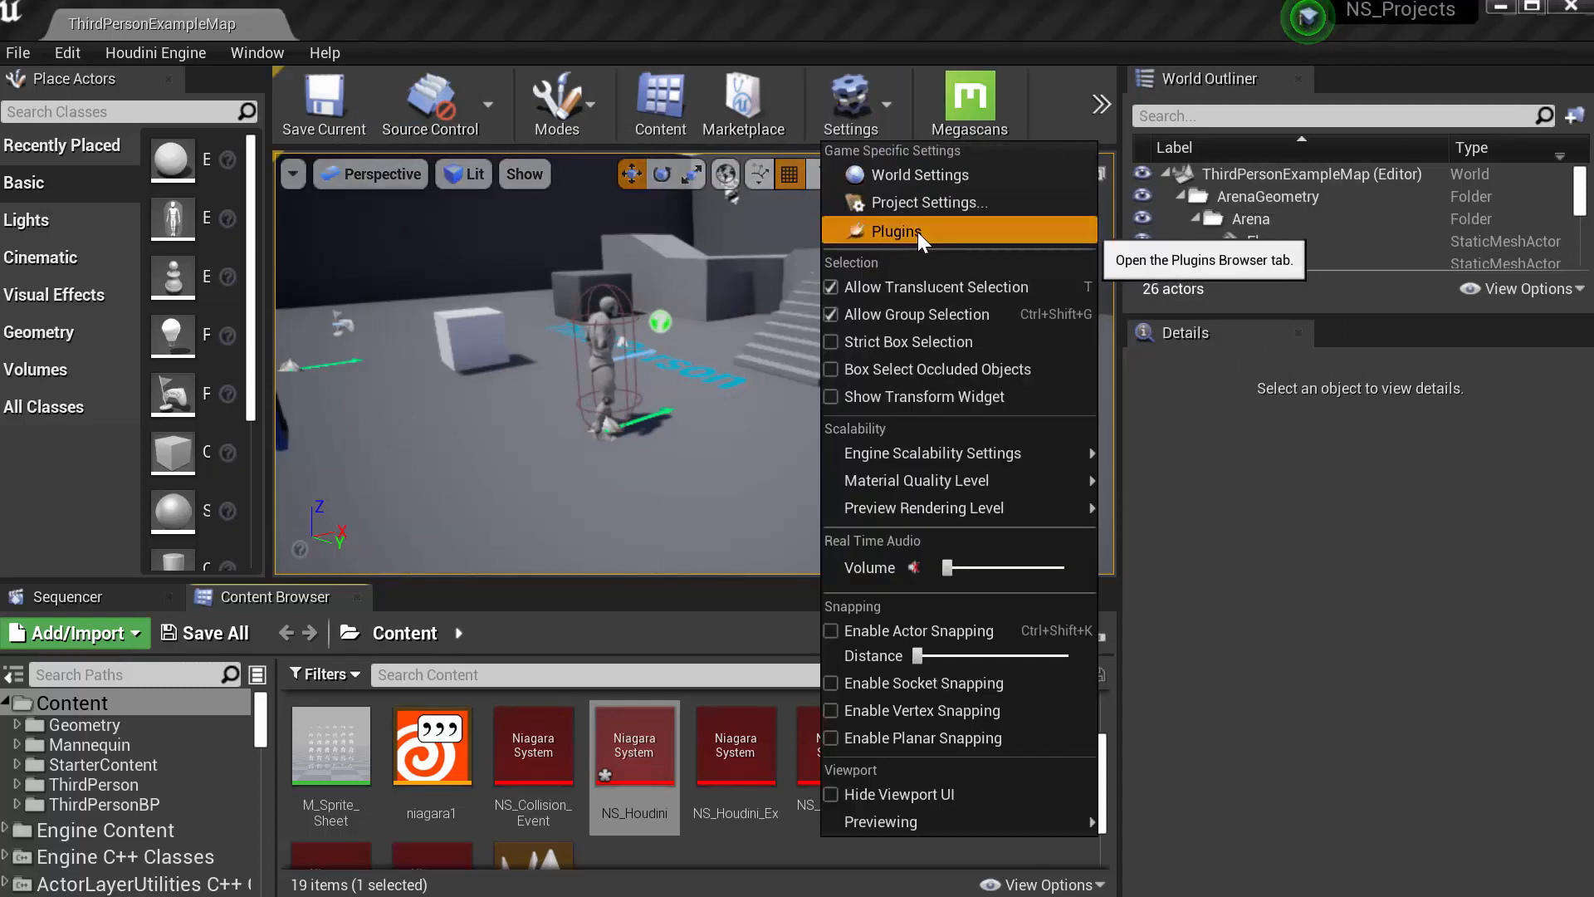
{"action": "left_click_drag", "start_coordinate": [920, 63], "coordinate": [835, 4]}
{"action": "left_click_drag", "start_coordinate": [341, 289], "coordinate": [292, 491]}
{"action": "left_click", "coordinate": [189, 423]}
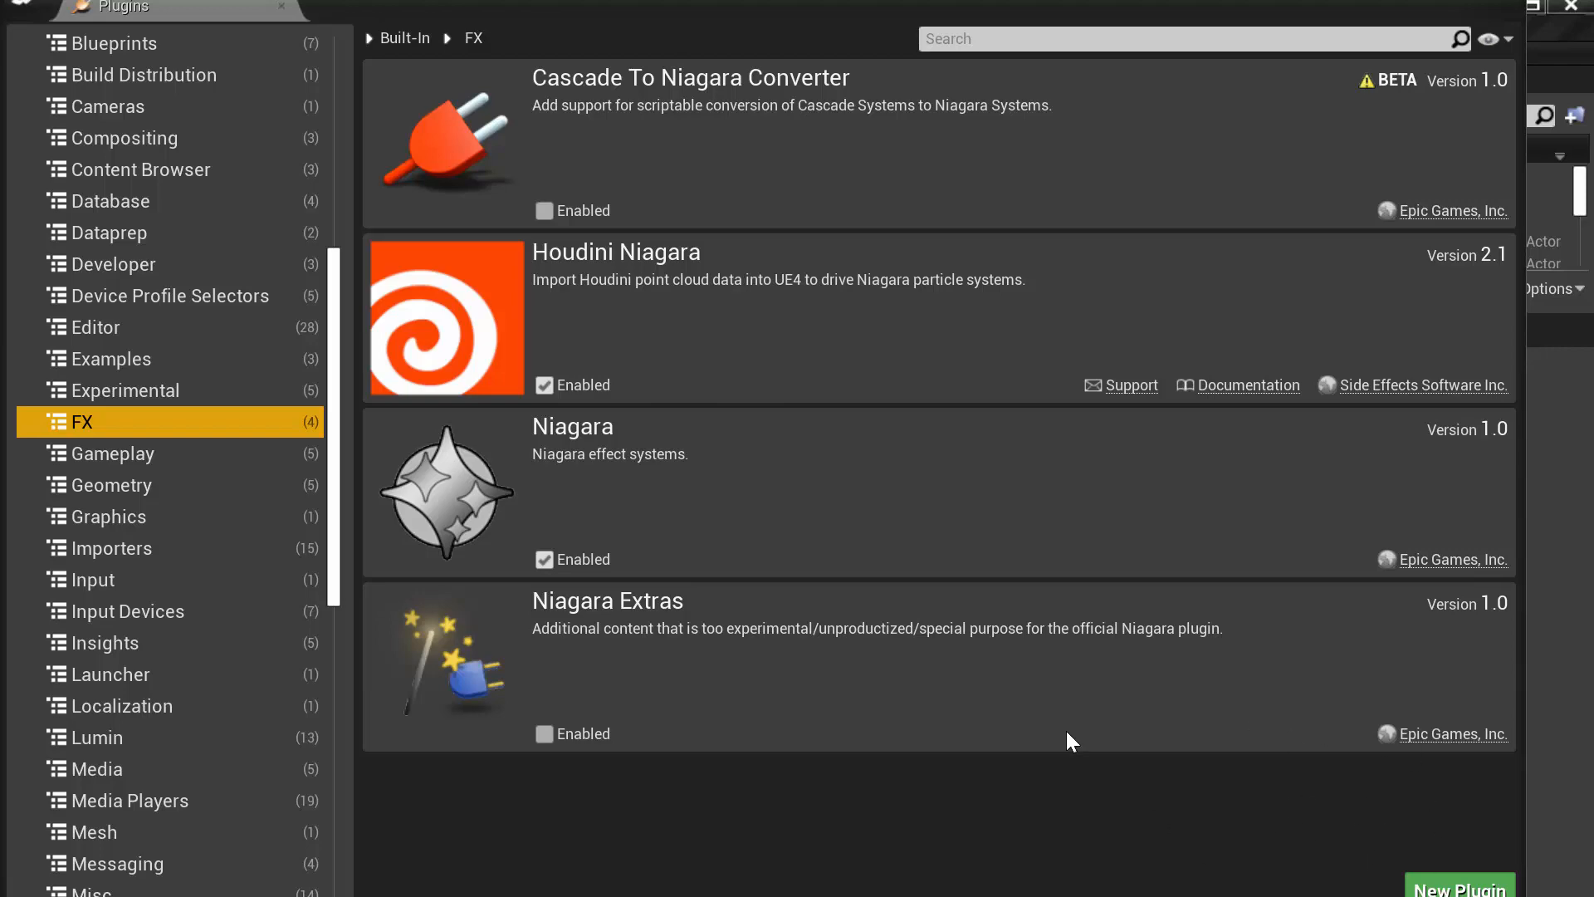
{"action": "left_click", "coordinate": [1500, 9]}
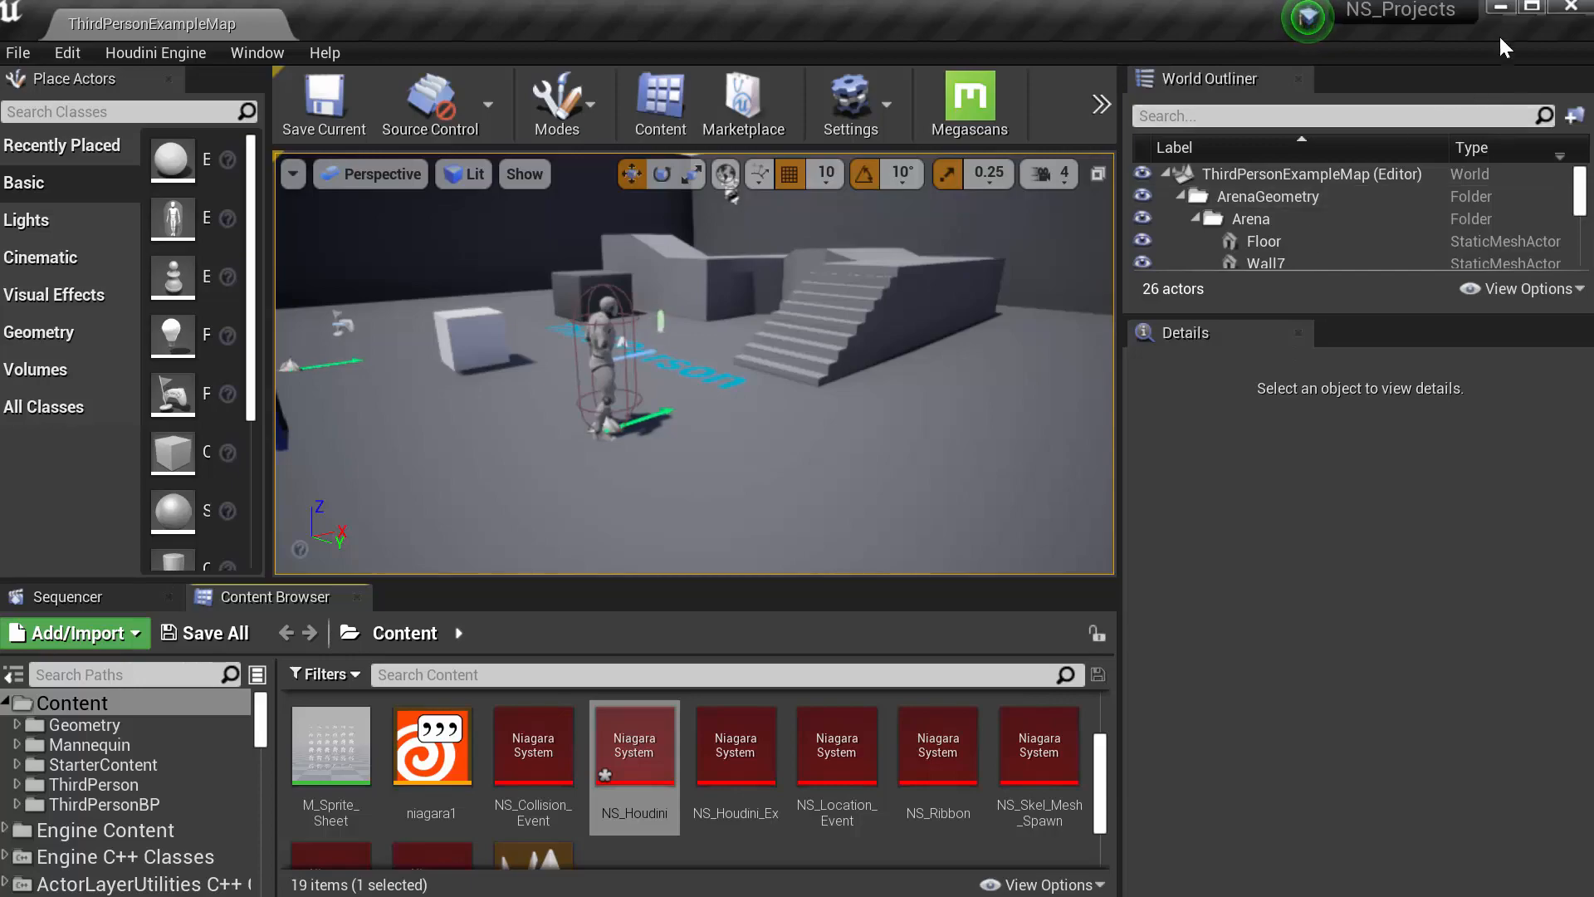
- Switch to Houdini and inspect the sphere_object1, pyro_sim and pyro_import nodes at the obj level
{"action": "left_click", "coordinate": [1500, 7]}
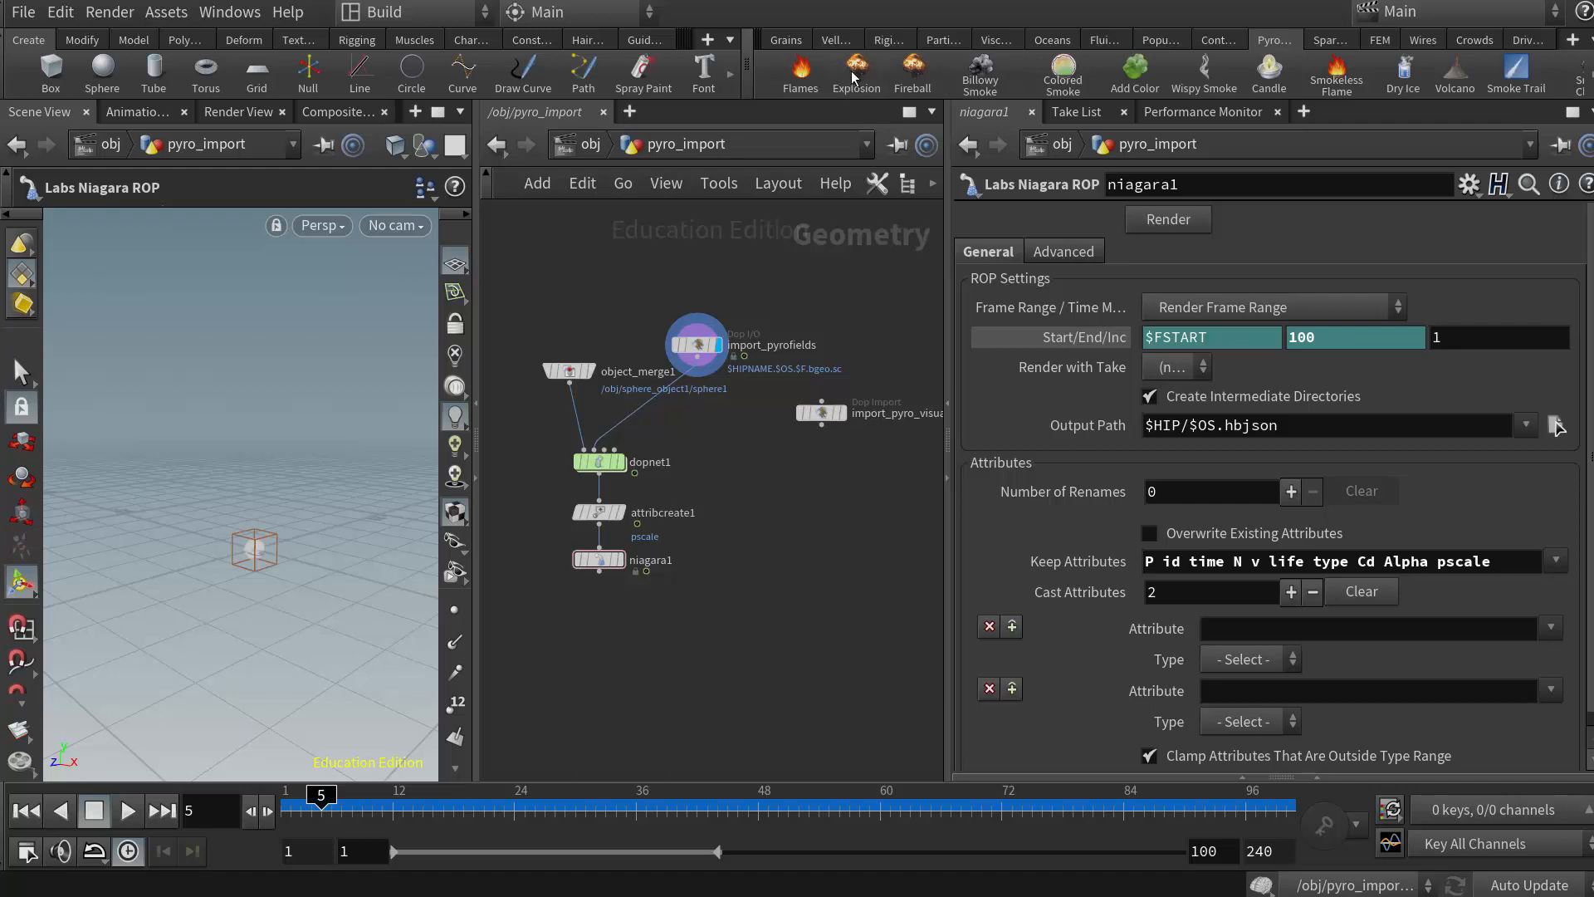
{"action": "left_click", "coordinate": [583, 148]}
{"action": "left_click", "coordinate": [729, 387]}
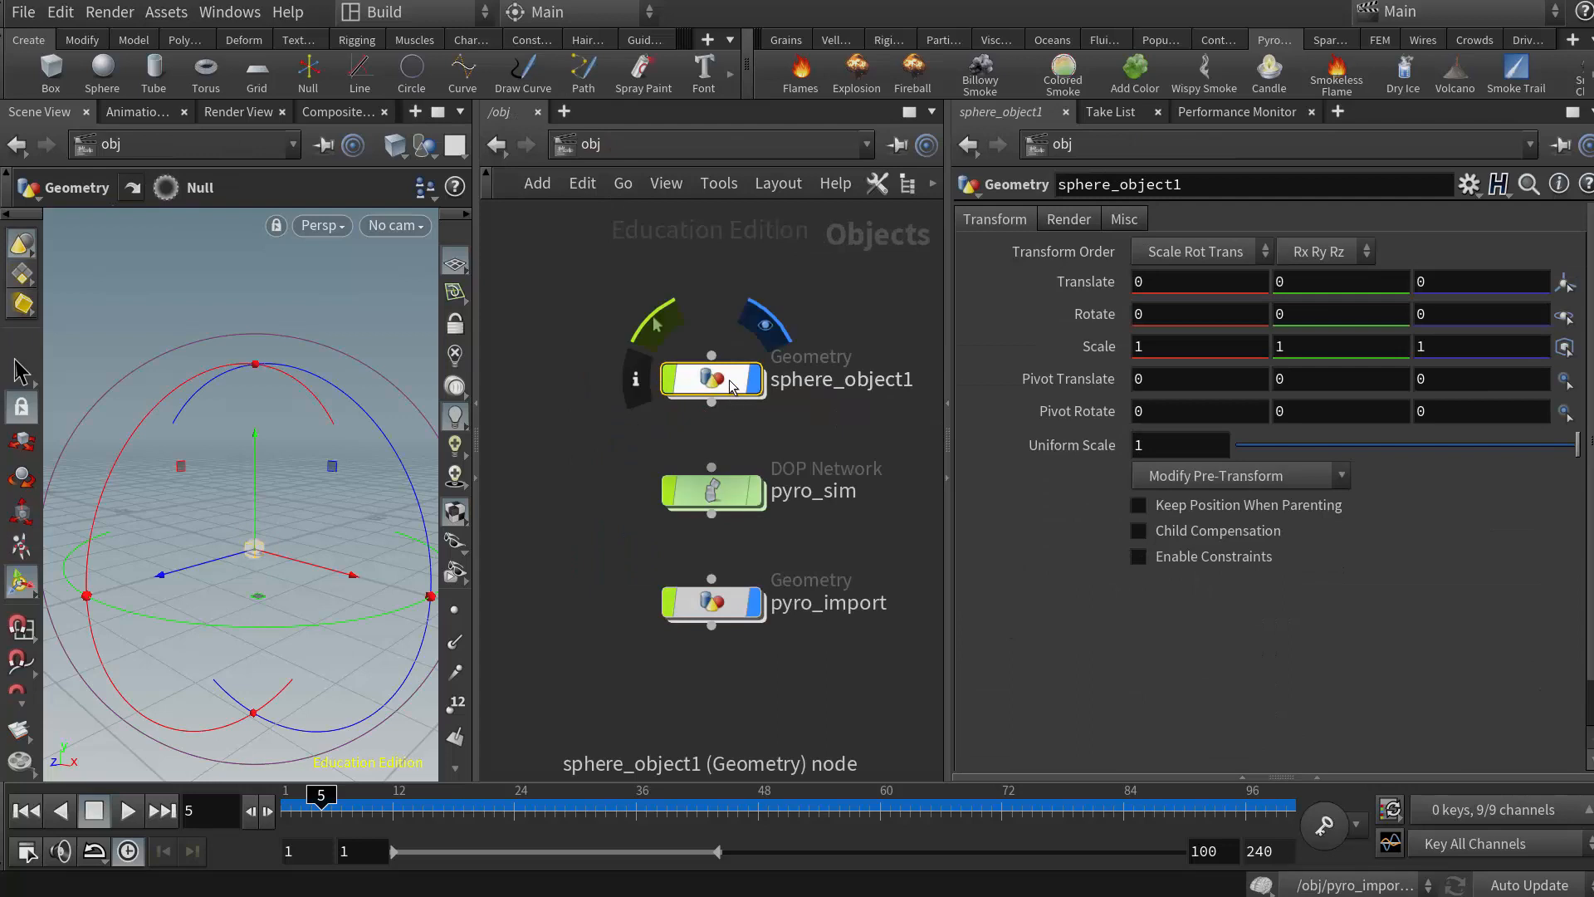
{"action": "left_click", "coordinate": [721, 494]}
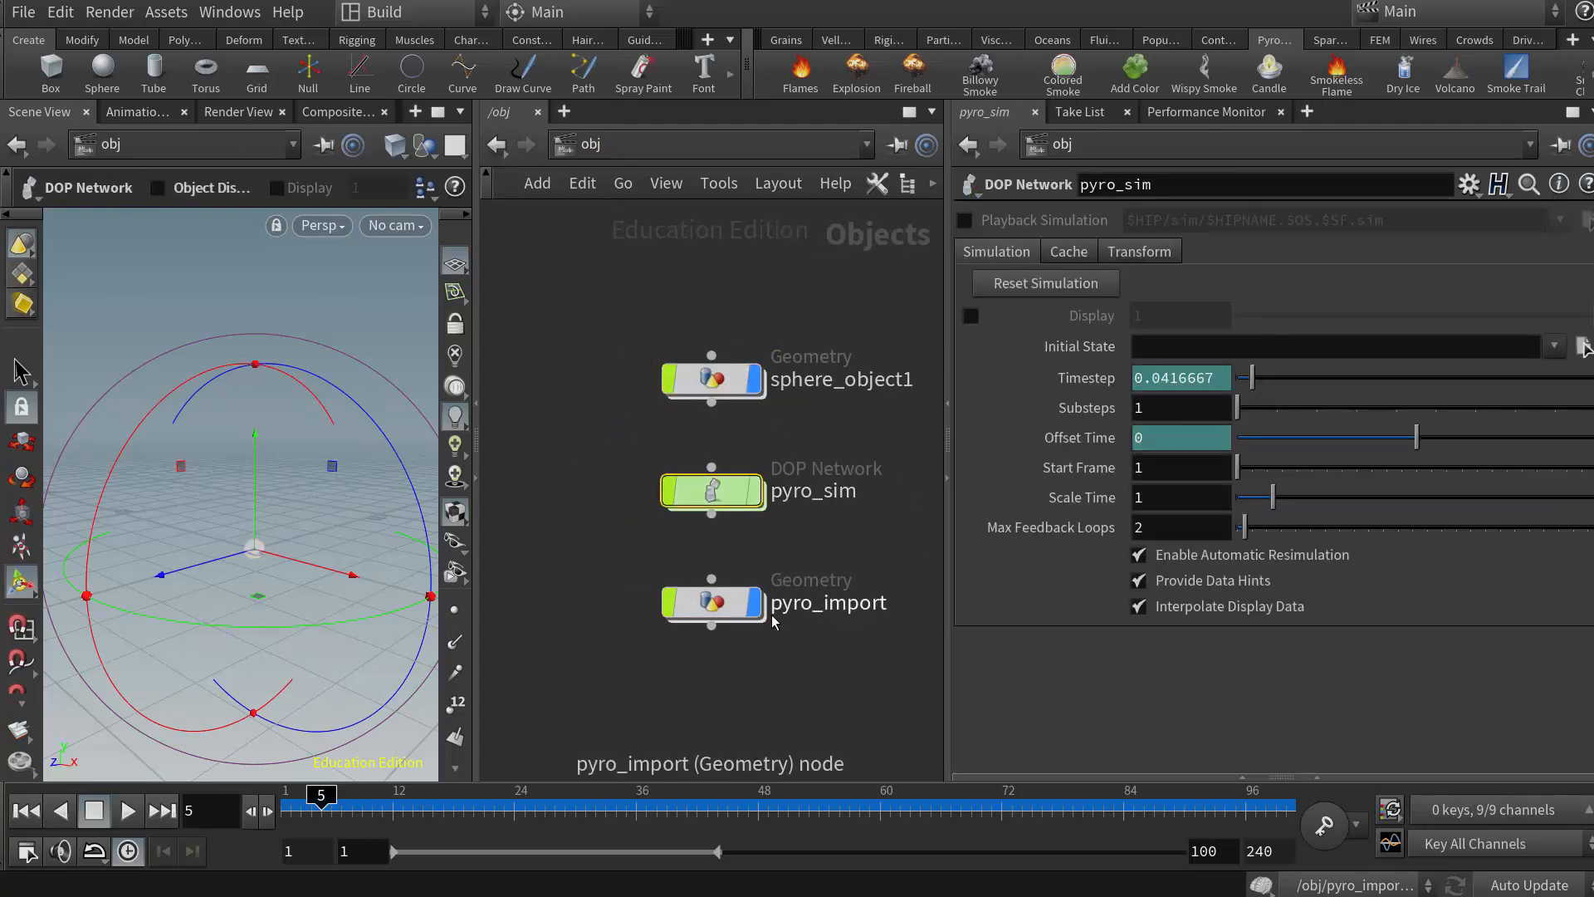
{"action": "mouse_move", "coordinate": [708, 619]}
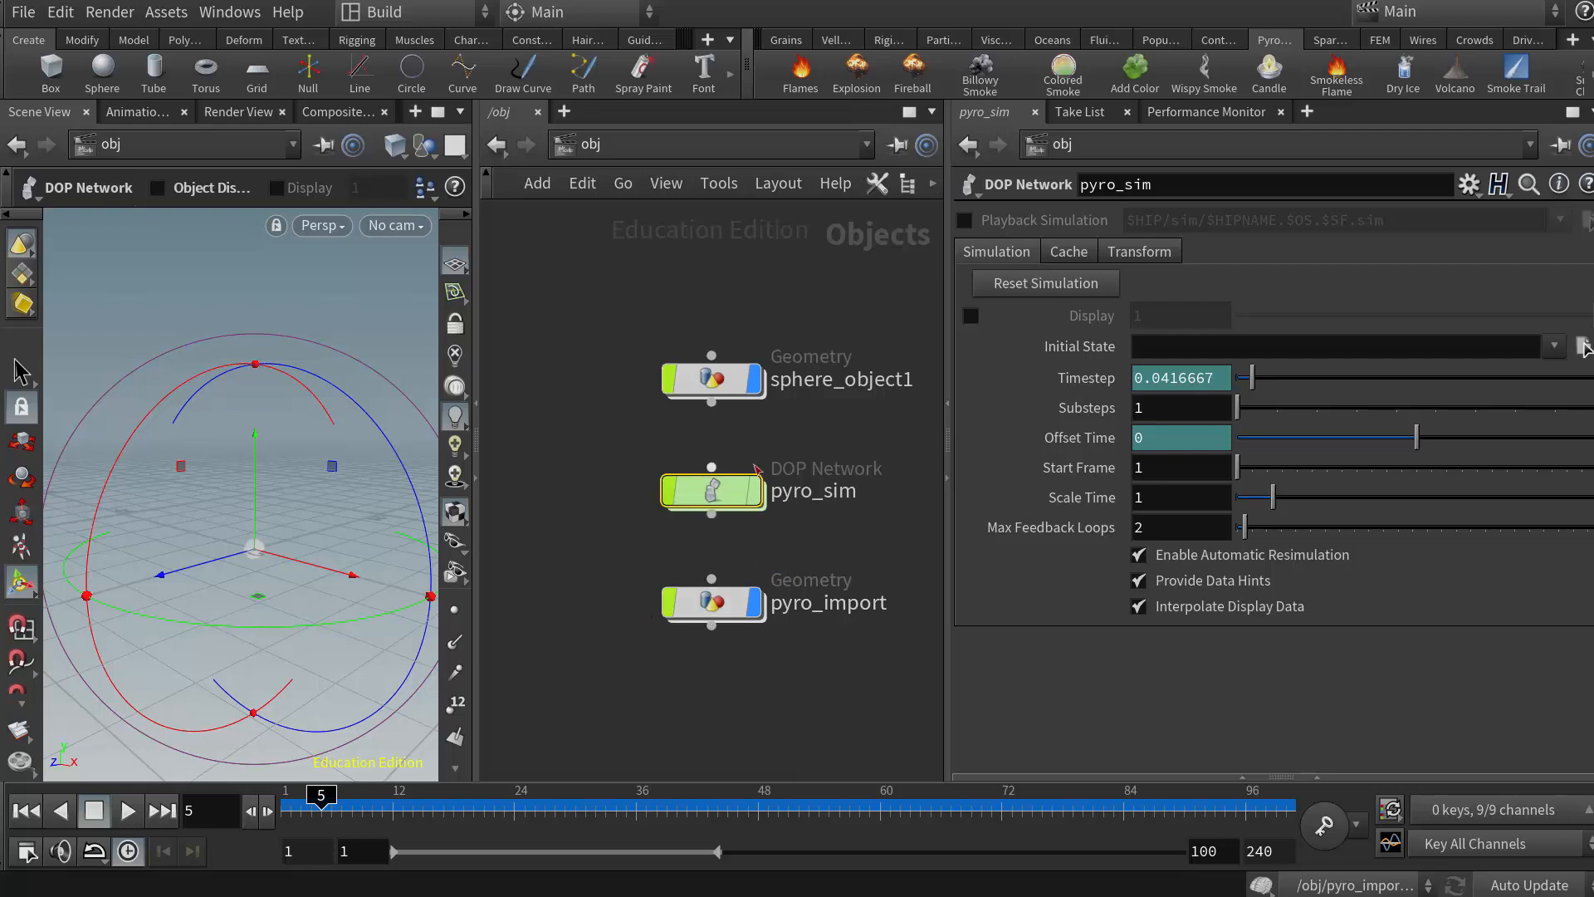
{"action": "left_click", "coordinate": [710, 612]}
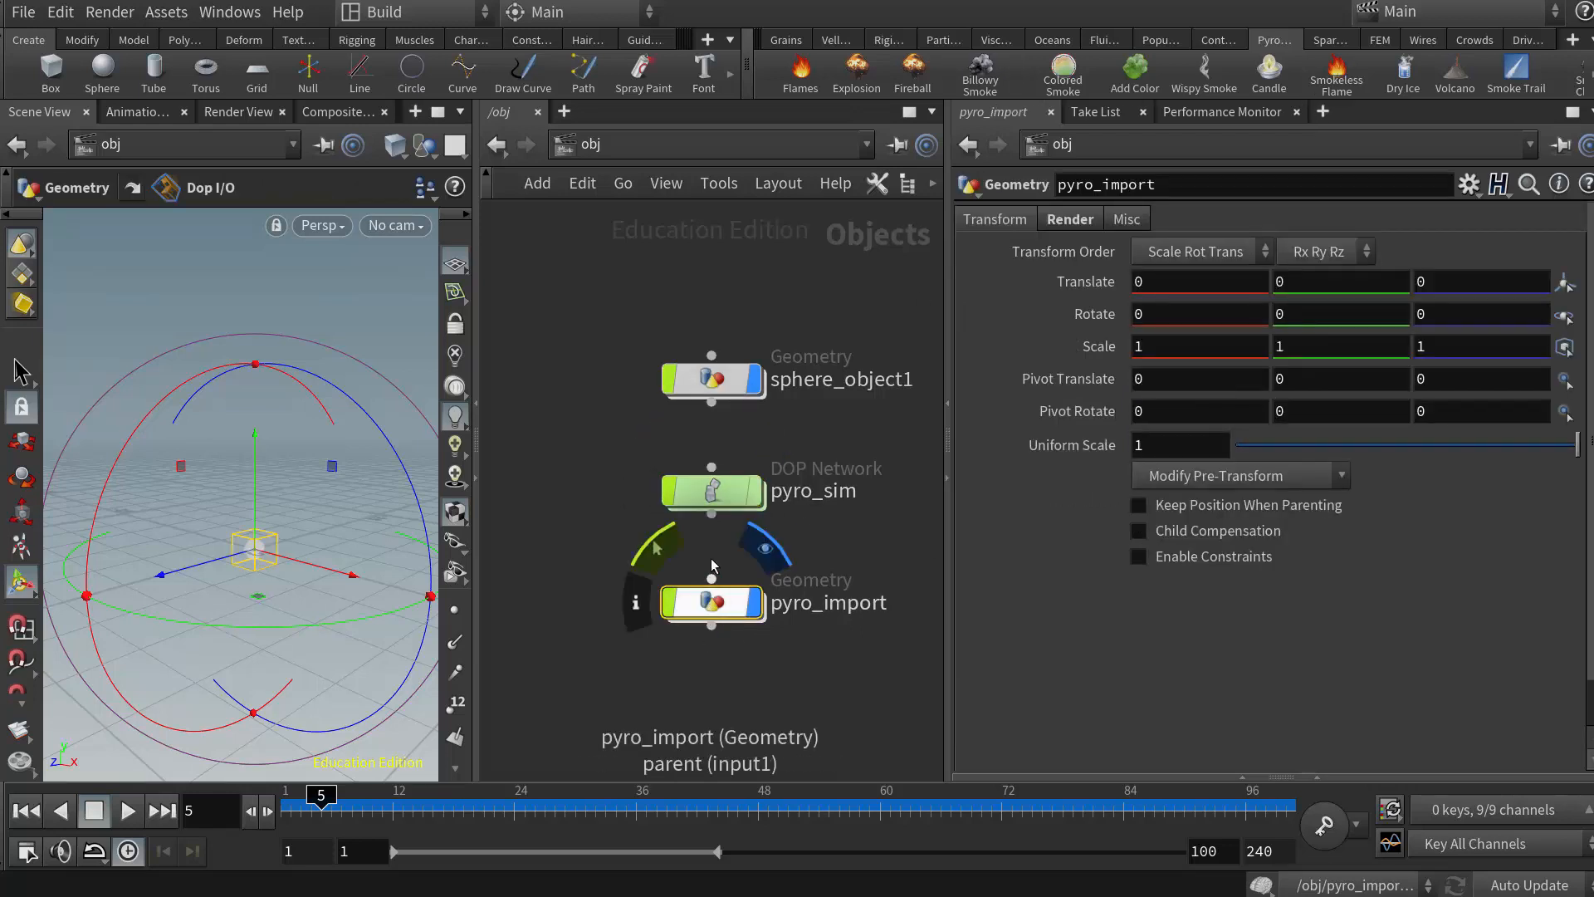
- Open the pyro_sim network and scrub the timeline to frame 51 to preview the explosion
{"action": "double_click", "coordinate": [711, 495]}
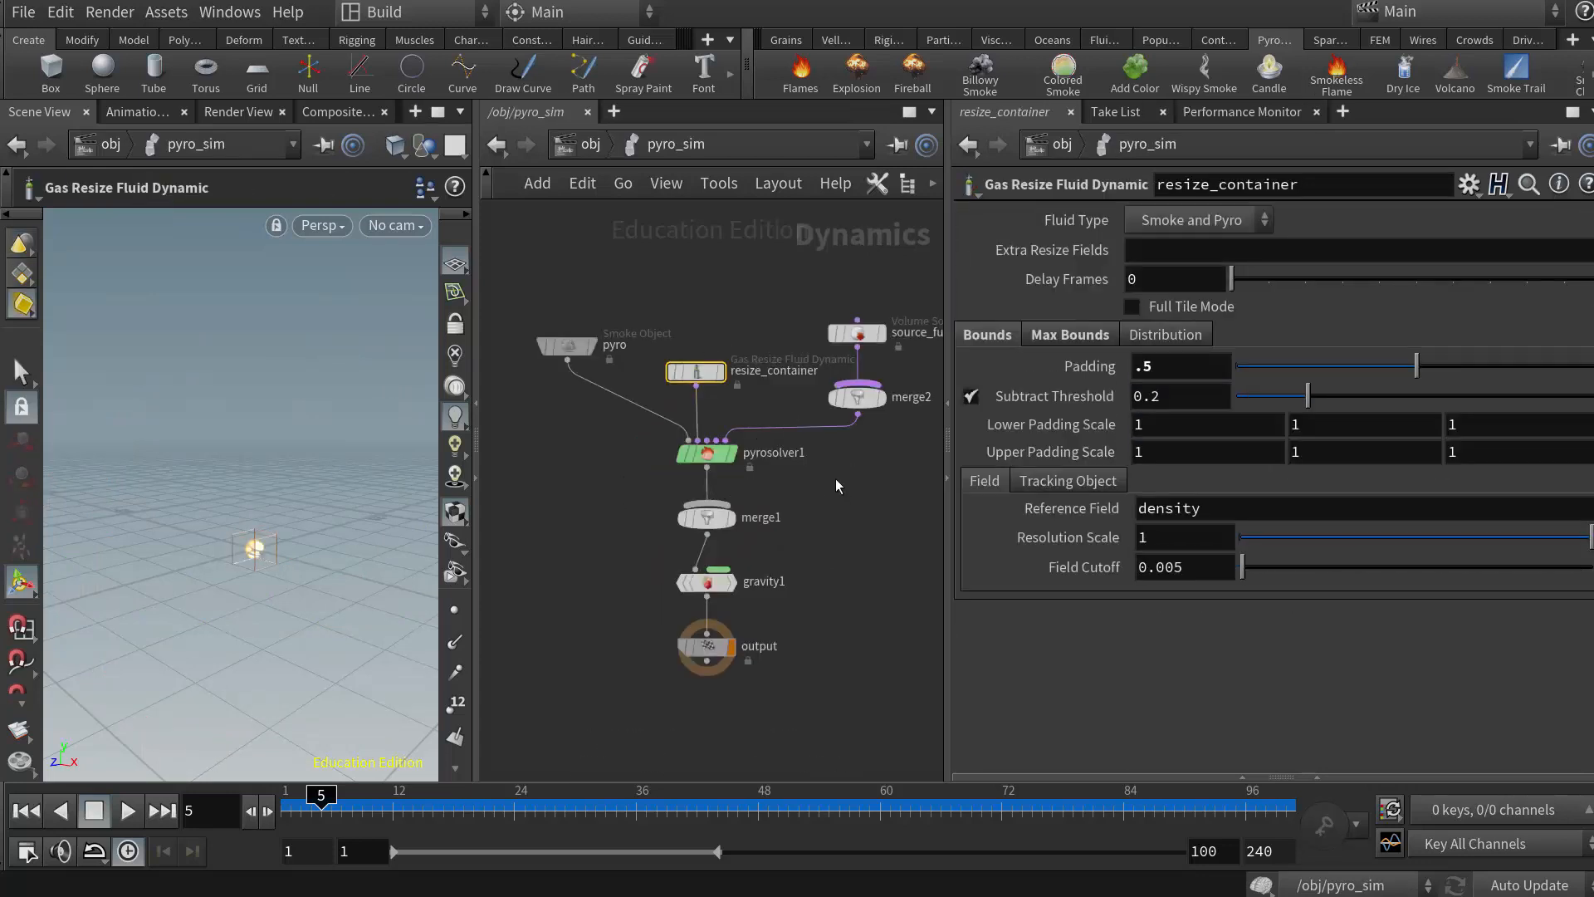
{"action": "middle_click_drag", "start_coordinate": [827, 474], "coordinate": [796, 461]}
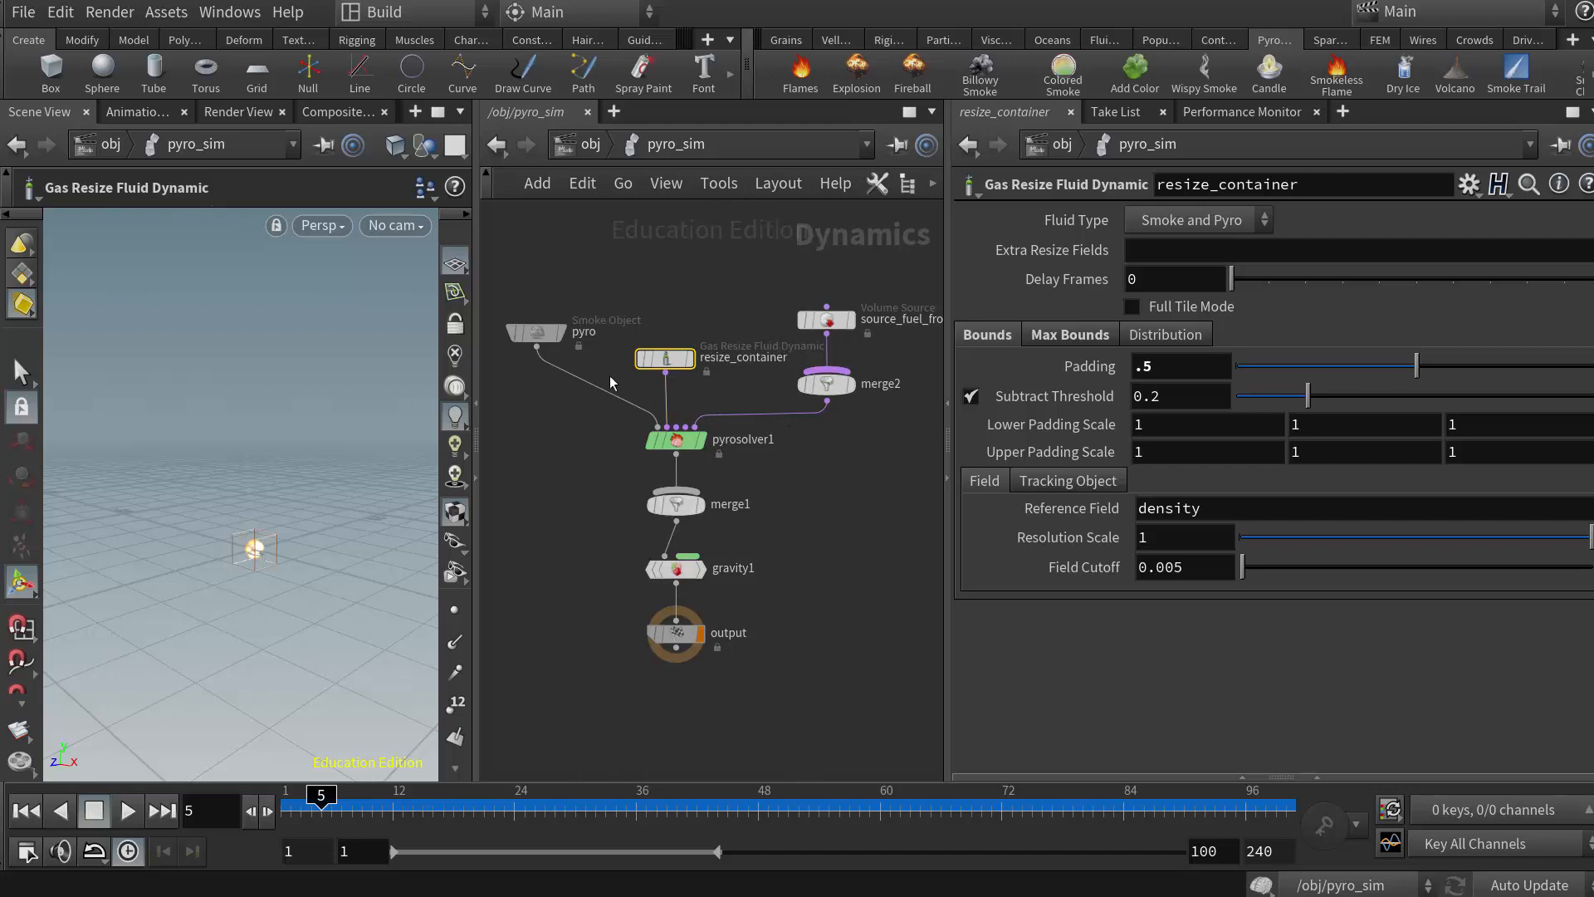
{"action": "left_click_drag", "start_coordinate": [323, 795], "coordinate": [783, 822]}
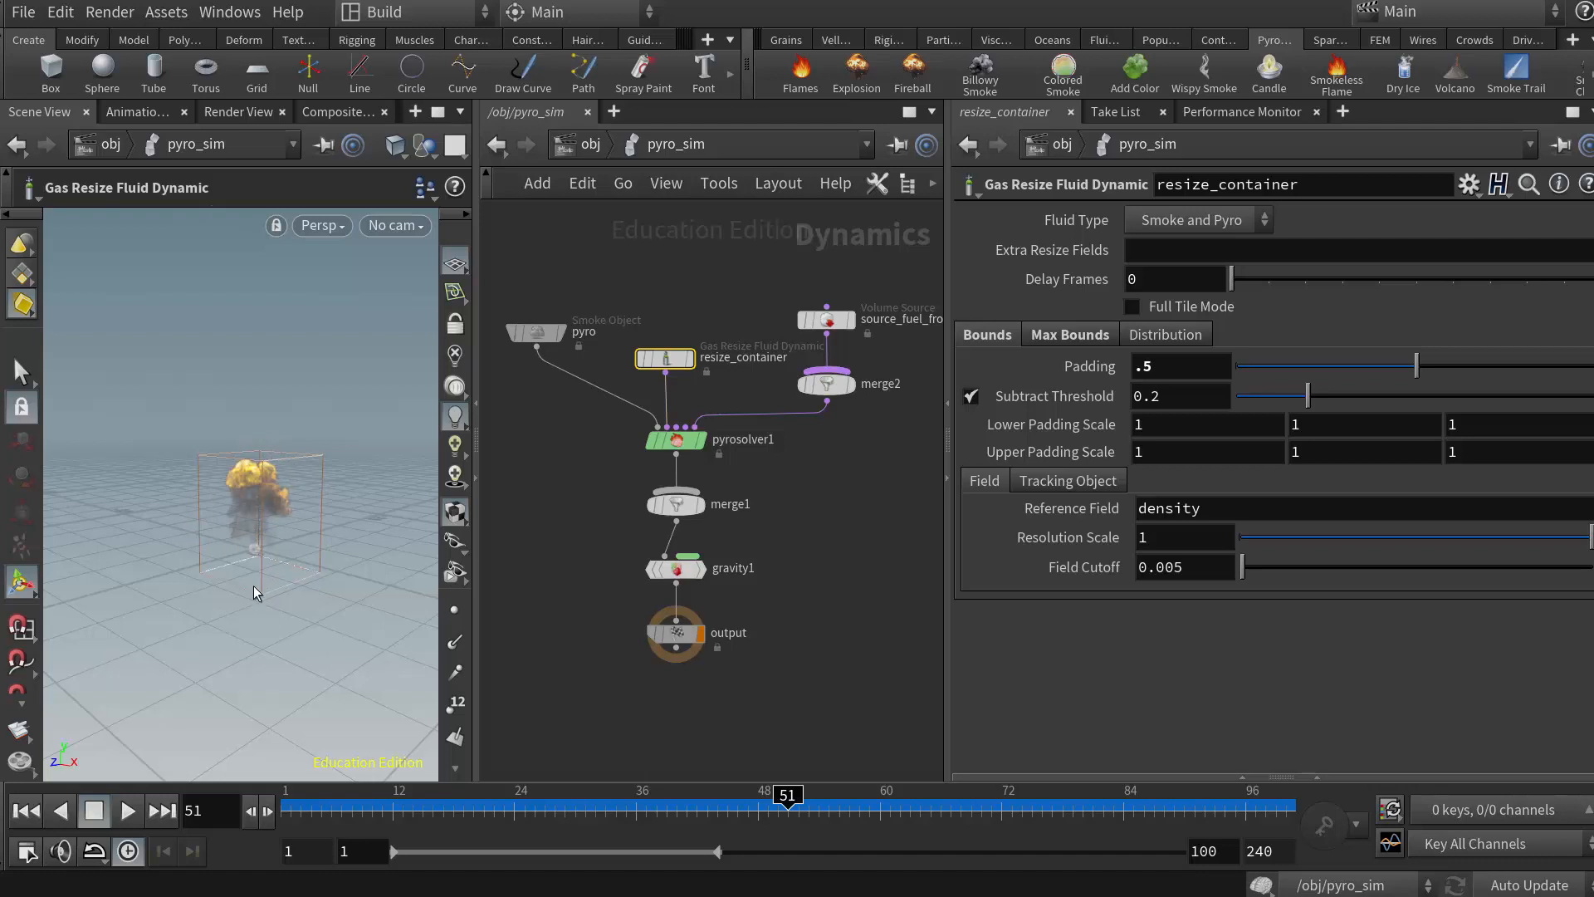
- Scrub the timeline to frame 72 to preview the explosion's dissipating smoke, and return to the obj level
{"action": "mouse_move", "coordinate": [785, 793]}
{"action": "left_mouse_down"}
{"action": "mouse_move", "coordinate": [583, 790]}
{"action": "mouse_move", "coordinate": [767, 794]}
{"action": "left_mouse_up"}
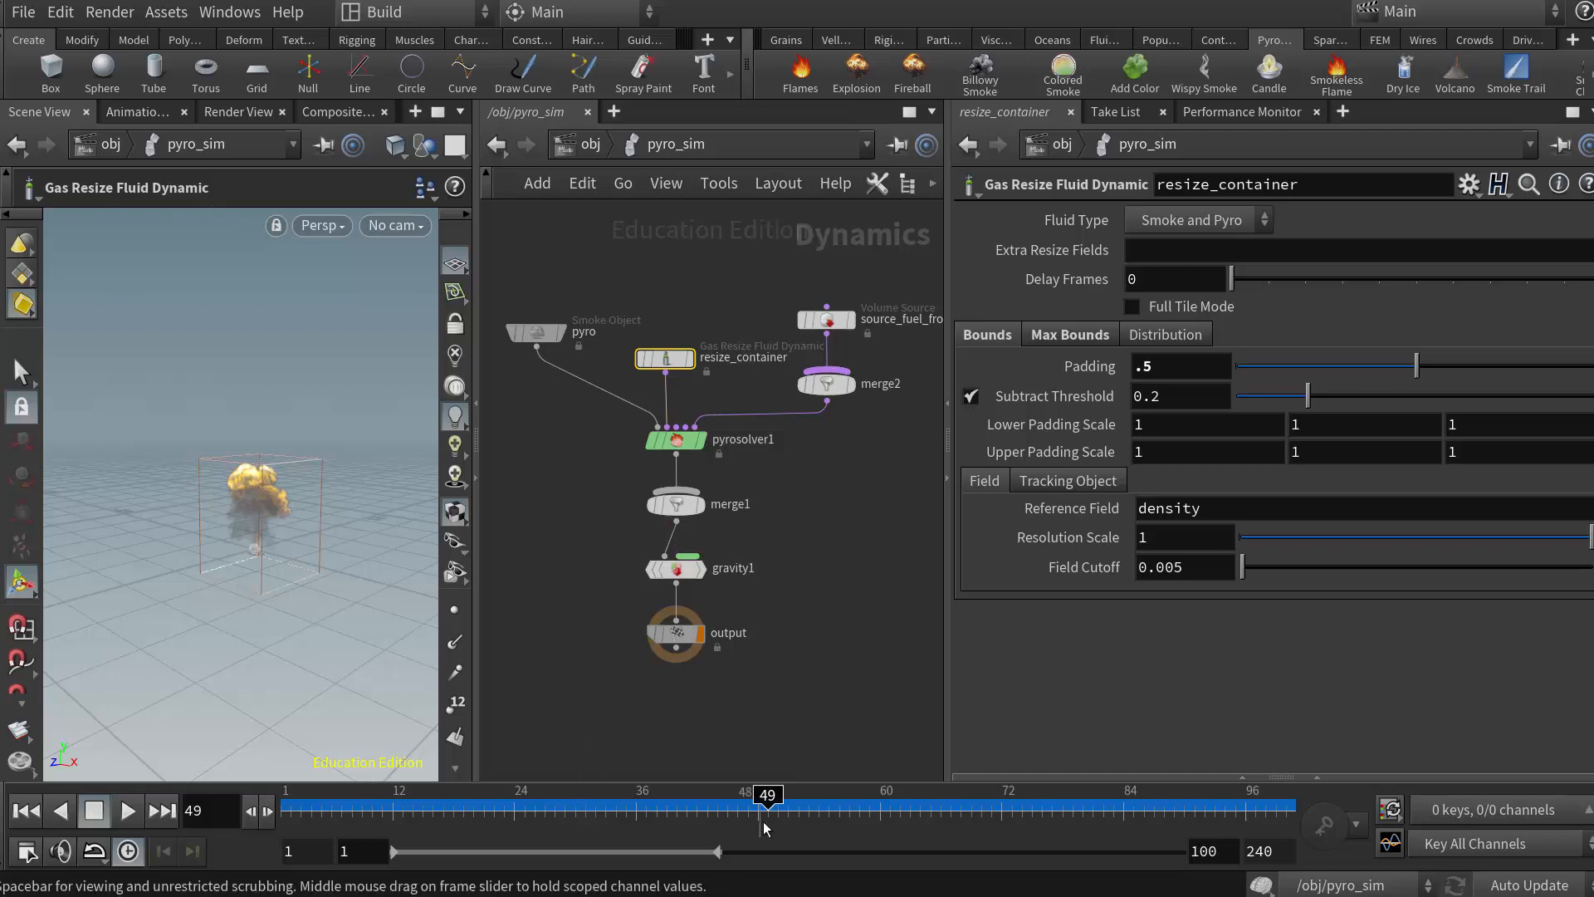
{"action": "left_click_drag", "start_coordinate": [764, 802], "coordinate": [1004, 803]}
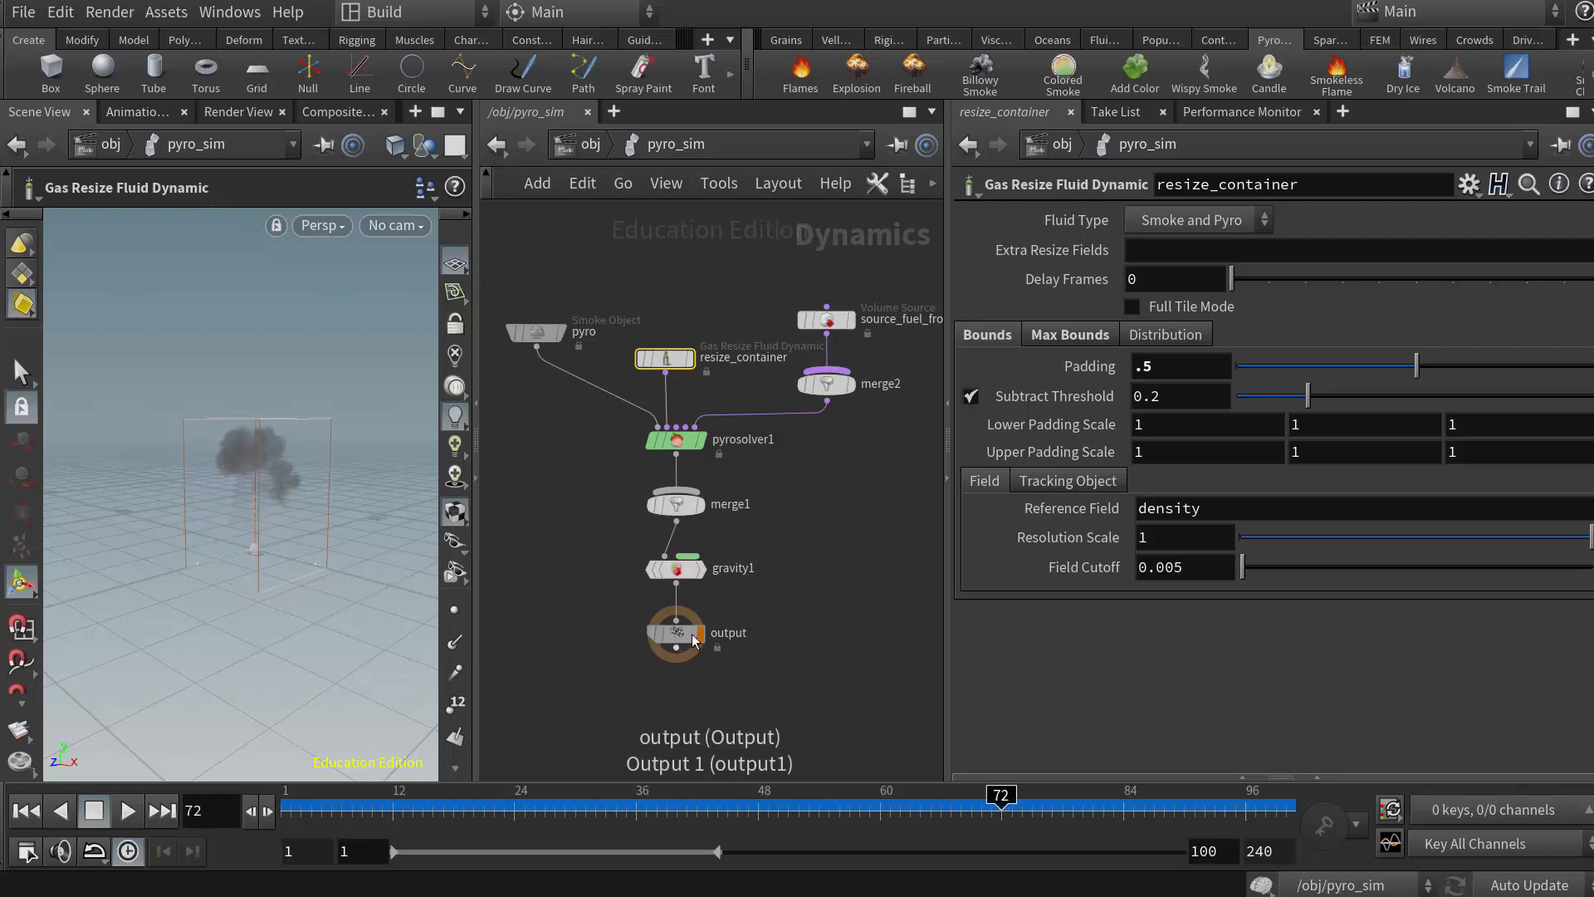
{"action": "left_click", "coordinate": [590, 146]}
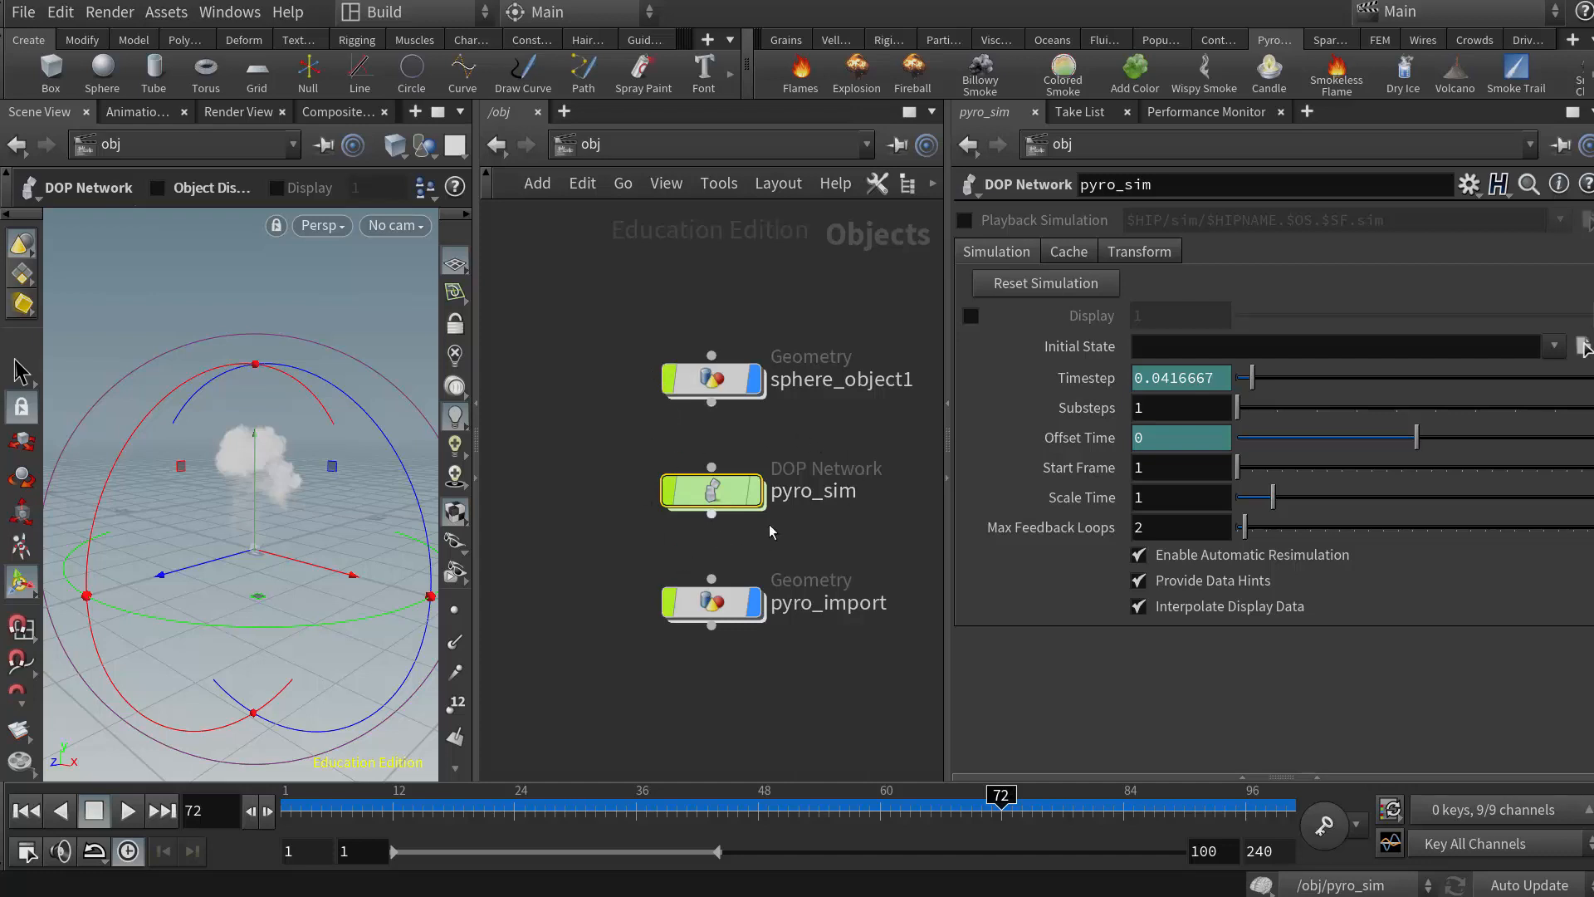
- Open the pyro_import network and inspect the import_pyrofields and dopnet1 nodes
{"action": "left_click", "coordinate": [704, 598]}
{"action": "double_click", "coordinate": [711, 605]}
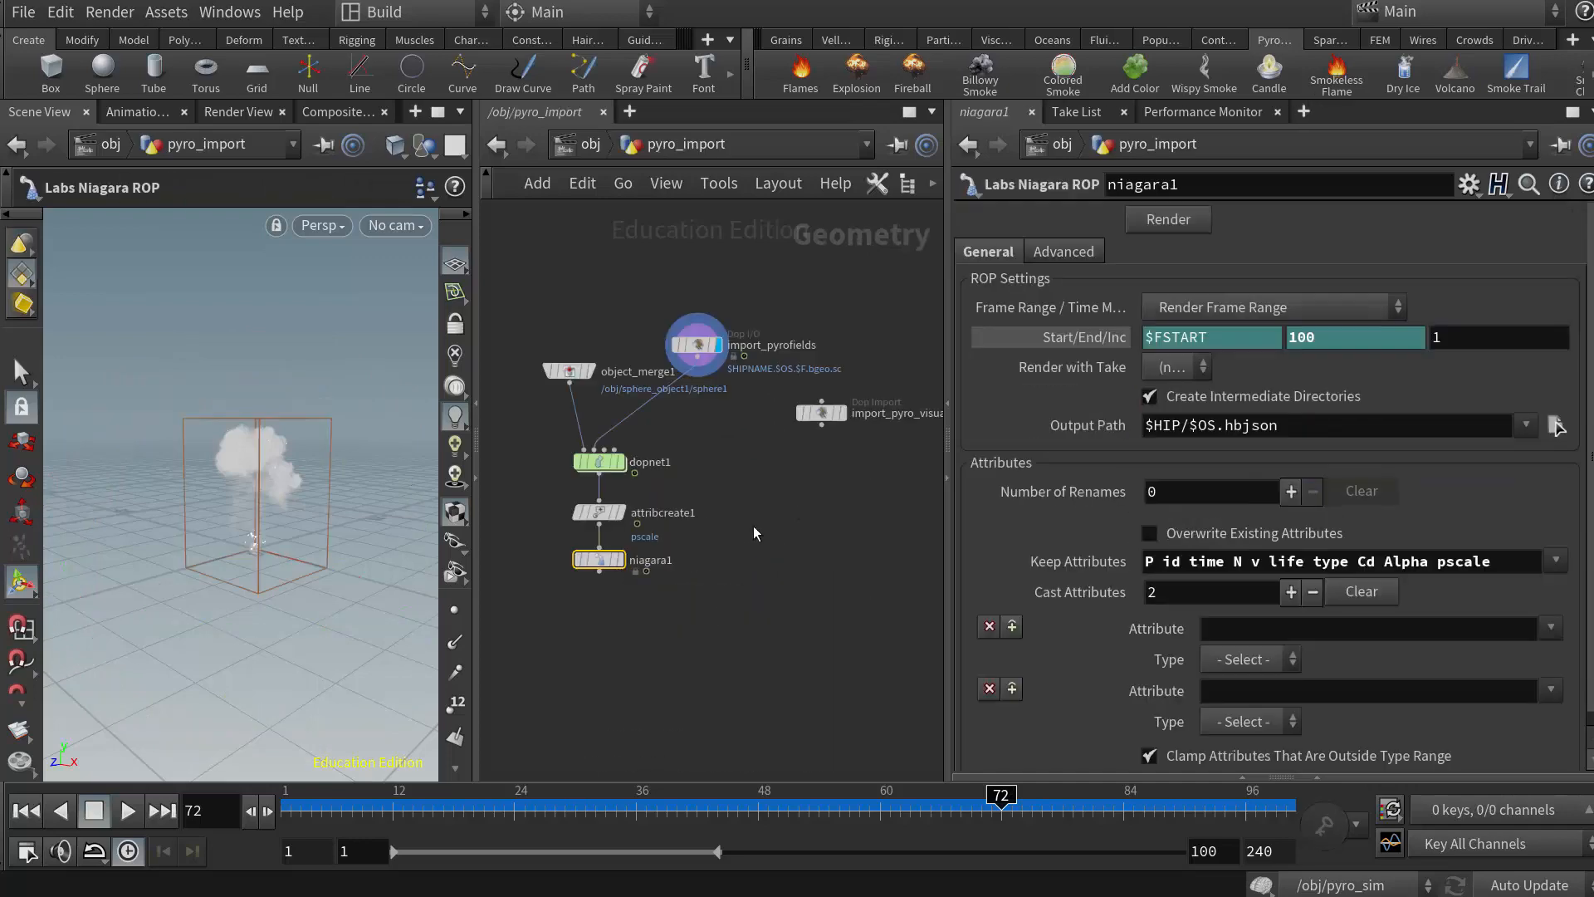
{"action": "left_click", "coordinate": [697, 345]}
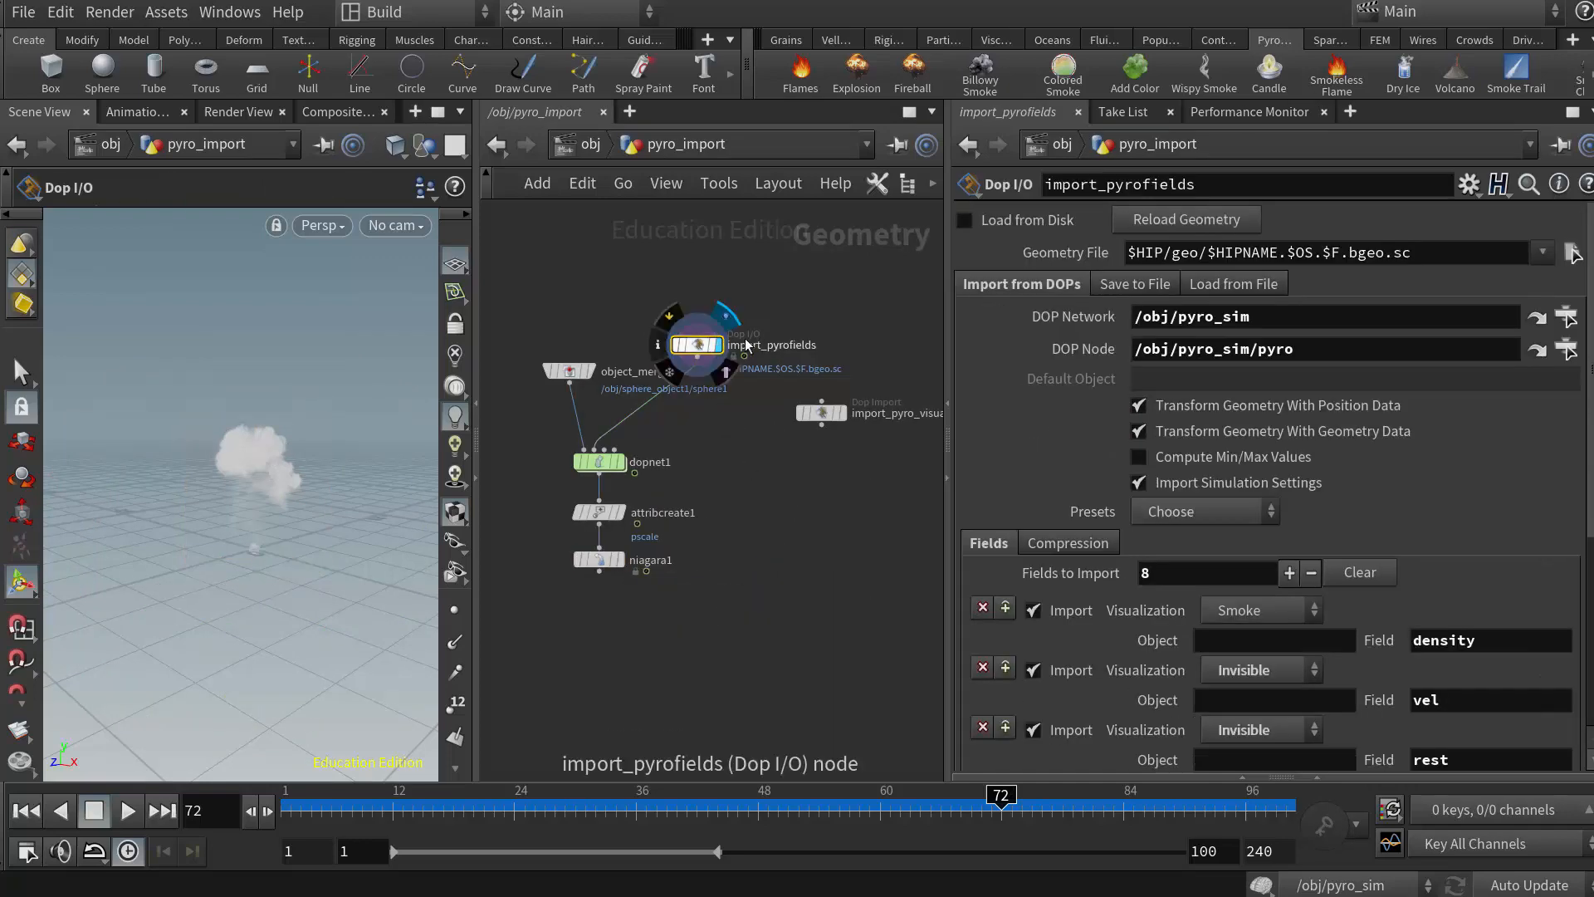
{"action": "scroll", "coordinate": [695, 333], "scroll_direction": "up", "scroll_amount": 3}
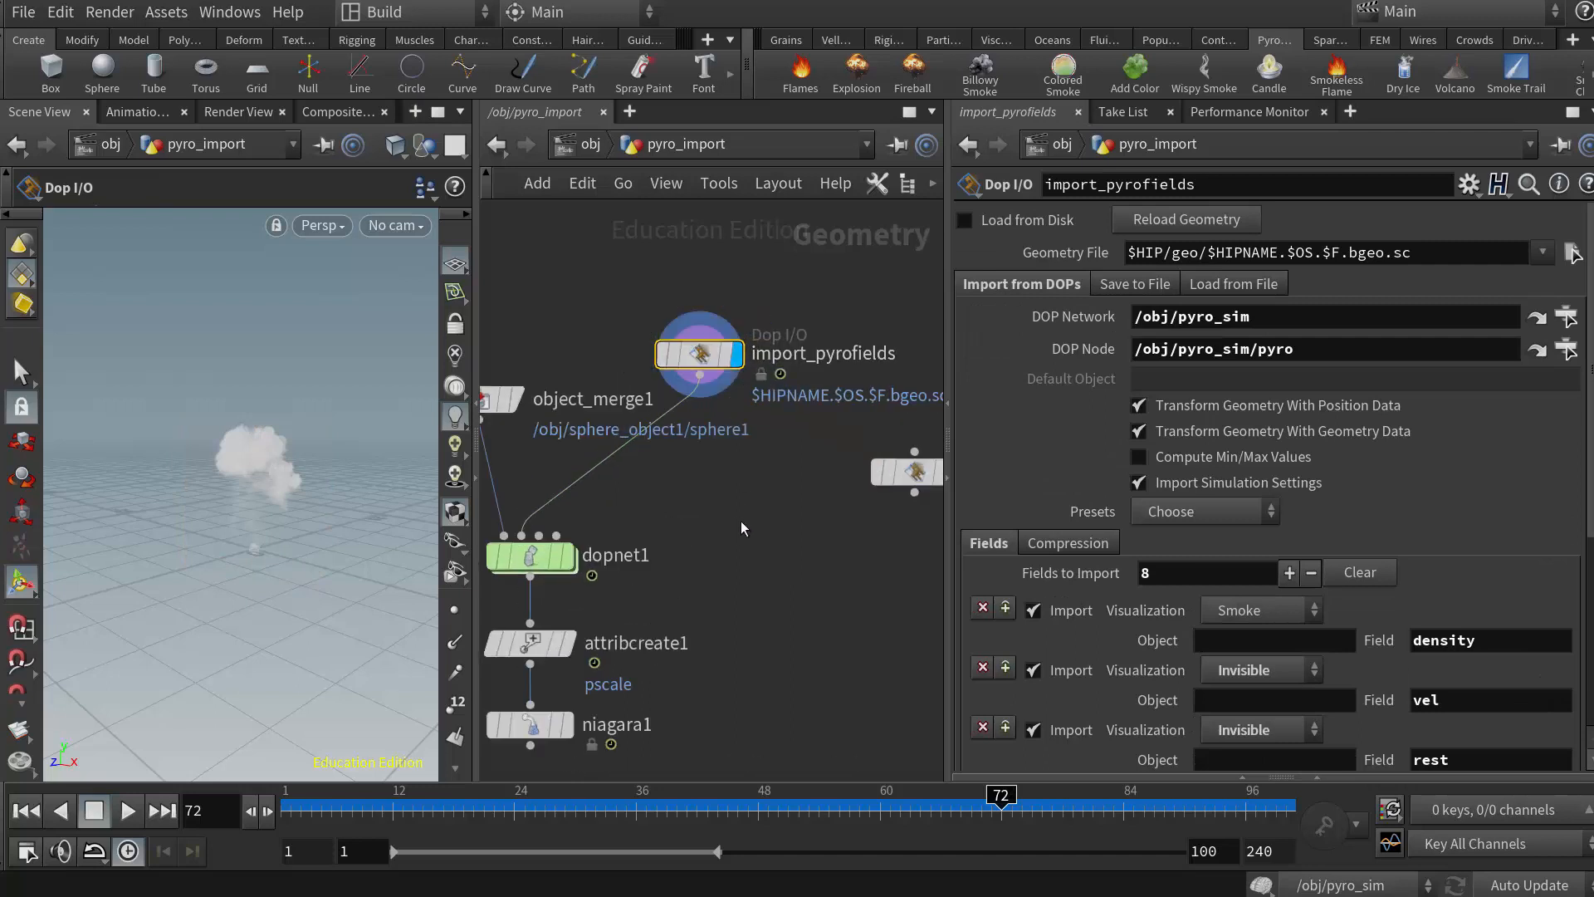
{"action": "middle_click_drag", "start_coordinate": [743, 529], "coordinate": [832, 502]}
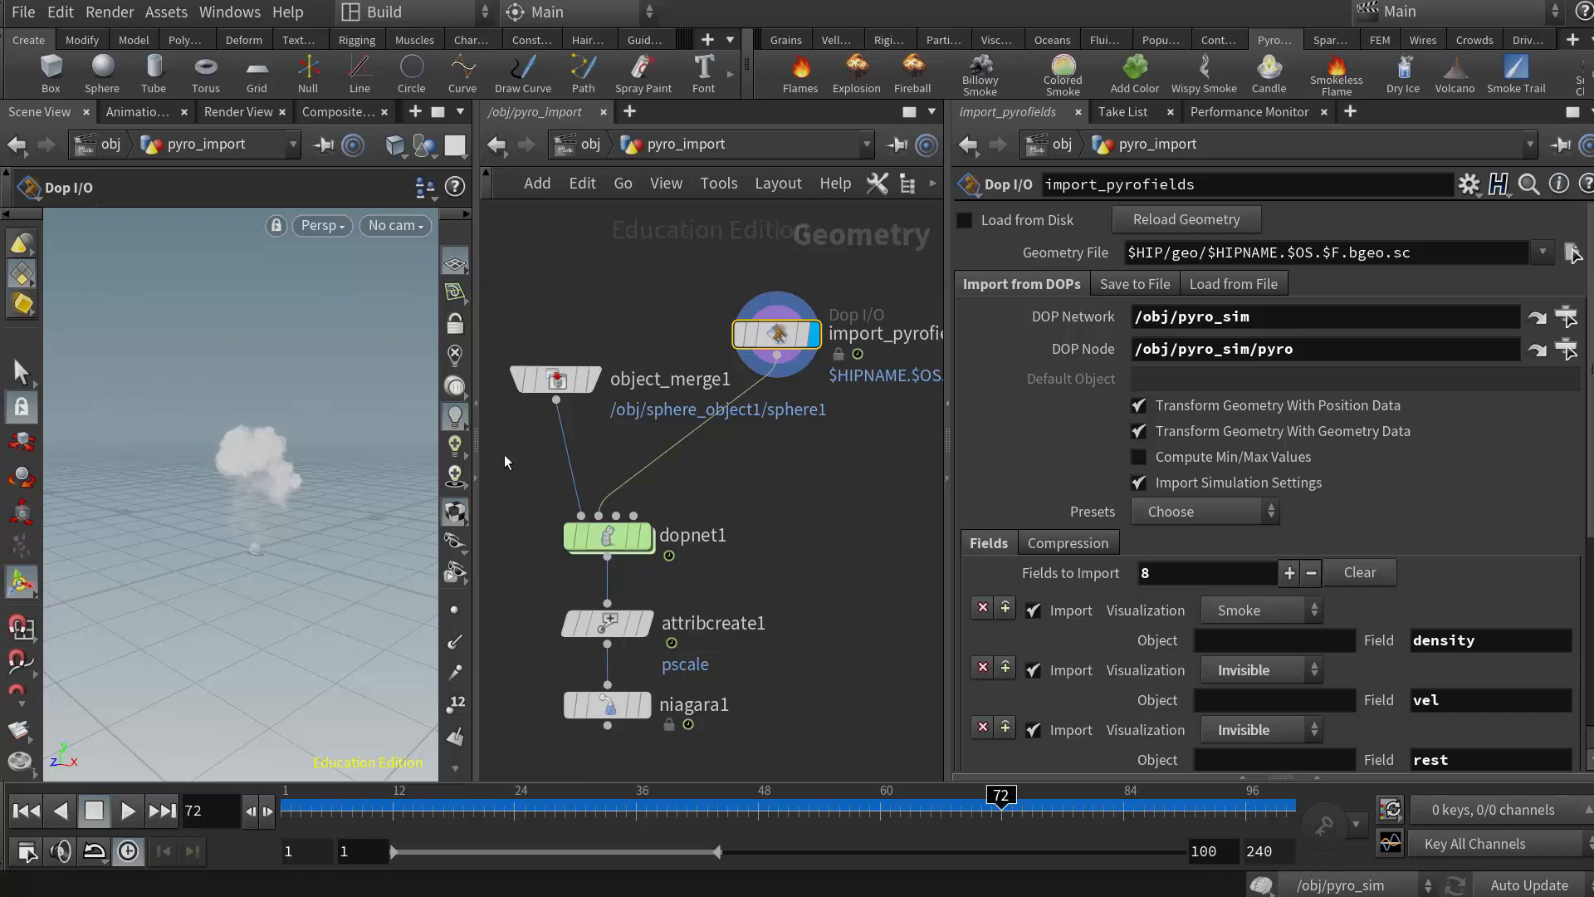
{"action": "left_click", "coordinate": [605, 542]}
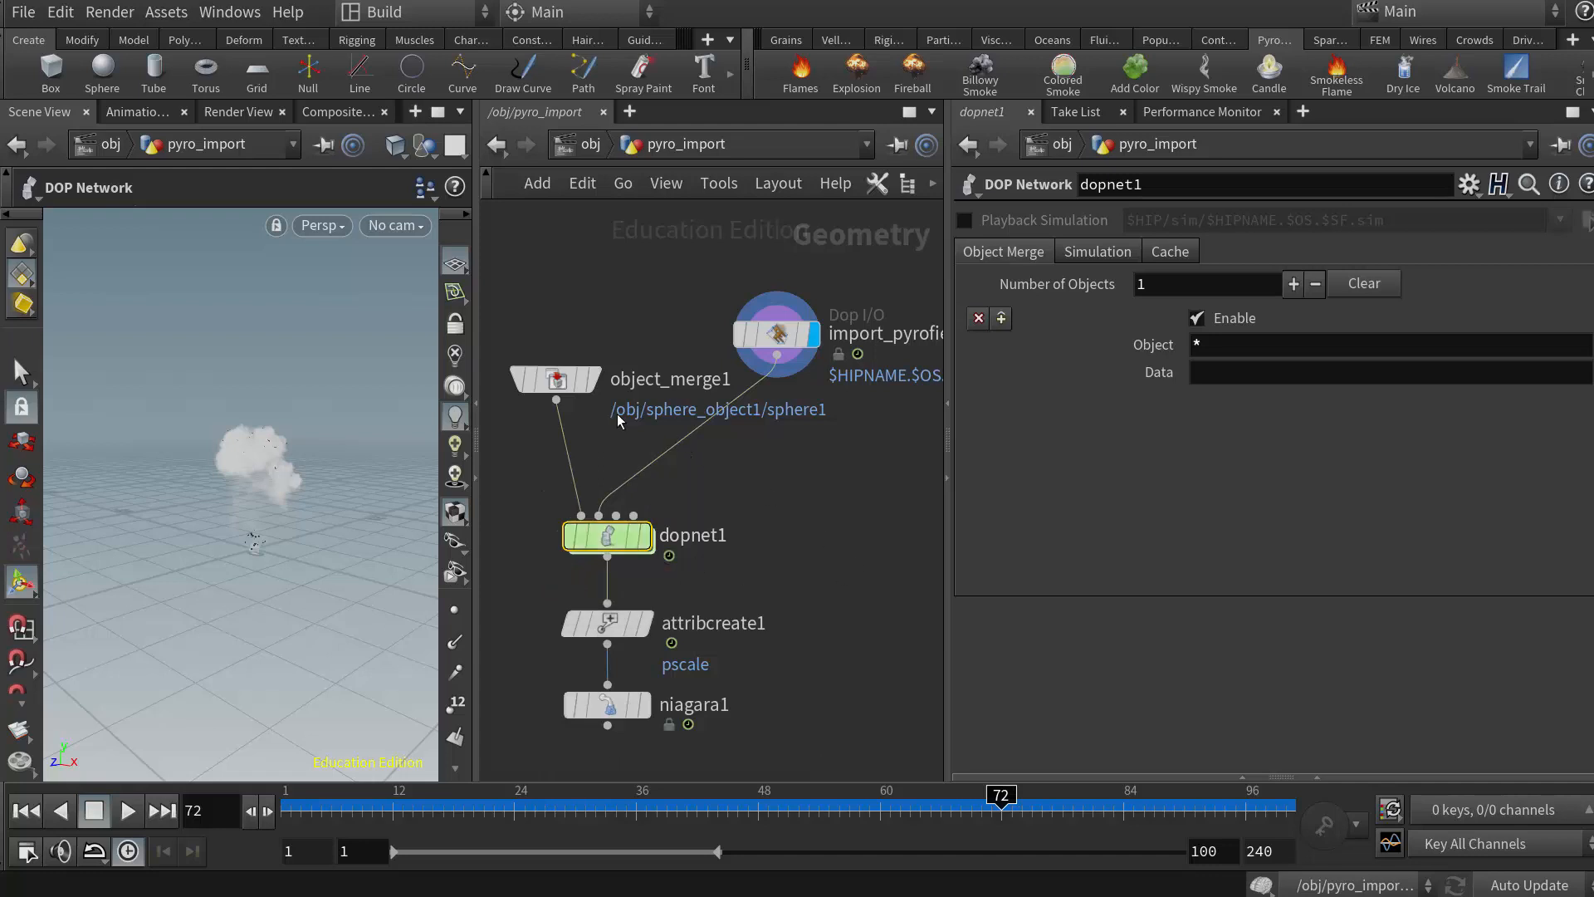
- Inspect object_merge1's Object 1 path to the source sphere and the node's connection into dopnet1
{"action": "left_click", "coordinate": [557, 383]}
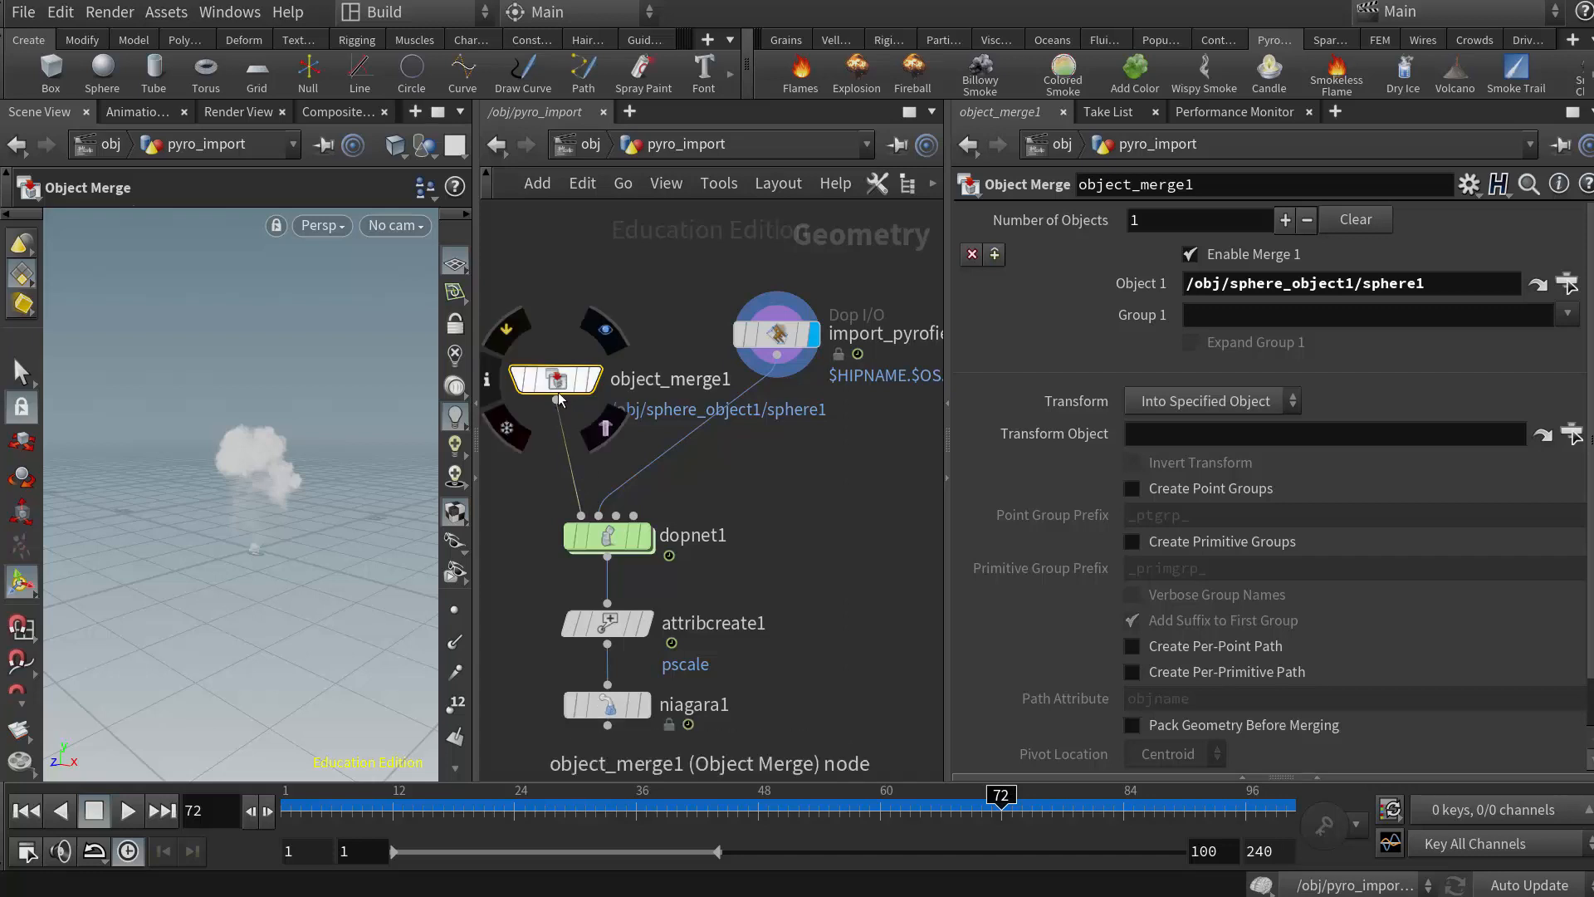
{"action": "left_click_drag", "start_coordinate": [1371, 286], "coordinate": [1428, 285]}
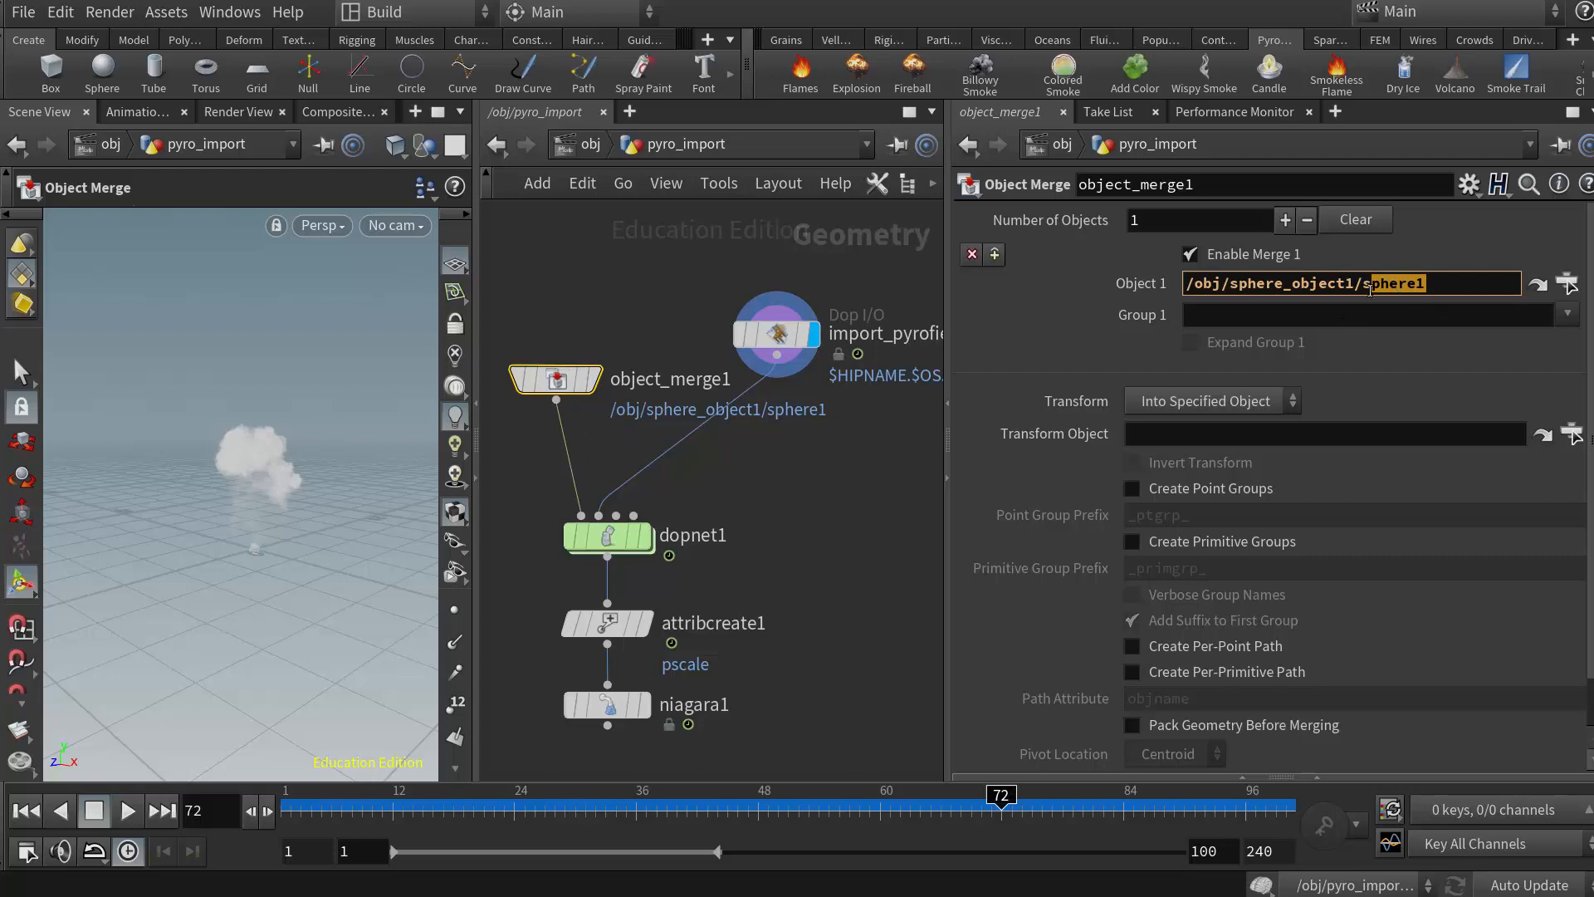
{"action": "mouse_move", "coordinate": [555, 380]}
{"action": "left_click_drag", "start_coordinate": [1427, 284], "coordinate": [1375, 284]}
{"action": "mouse_move", "coordinate": [885, 345]}
{"action": "left_click", "coordinate": [555, 383]}
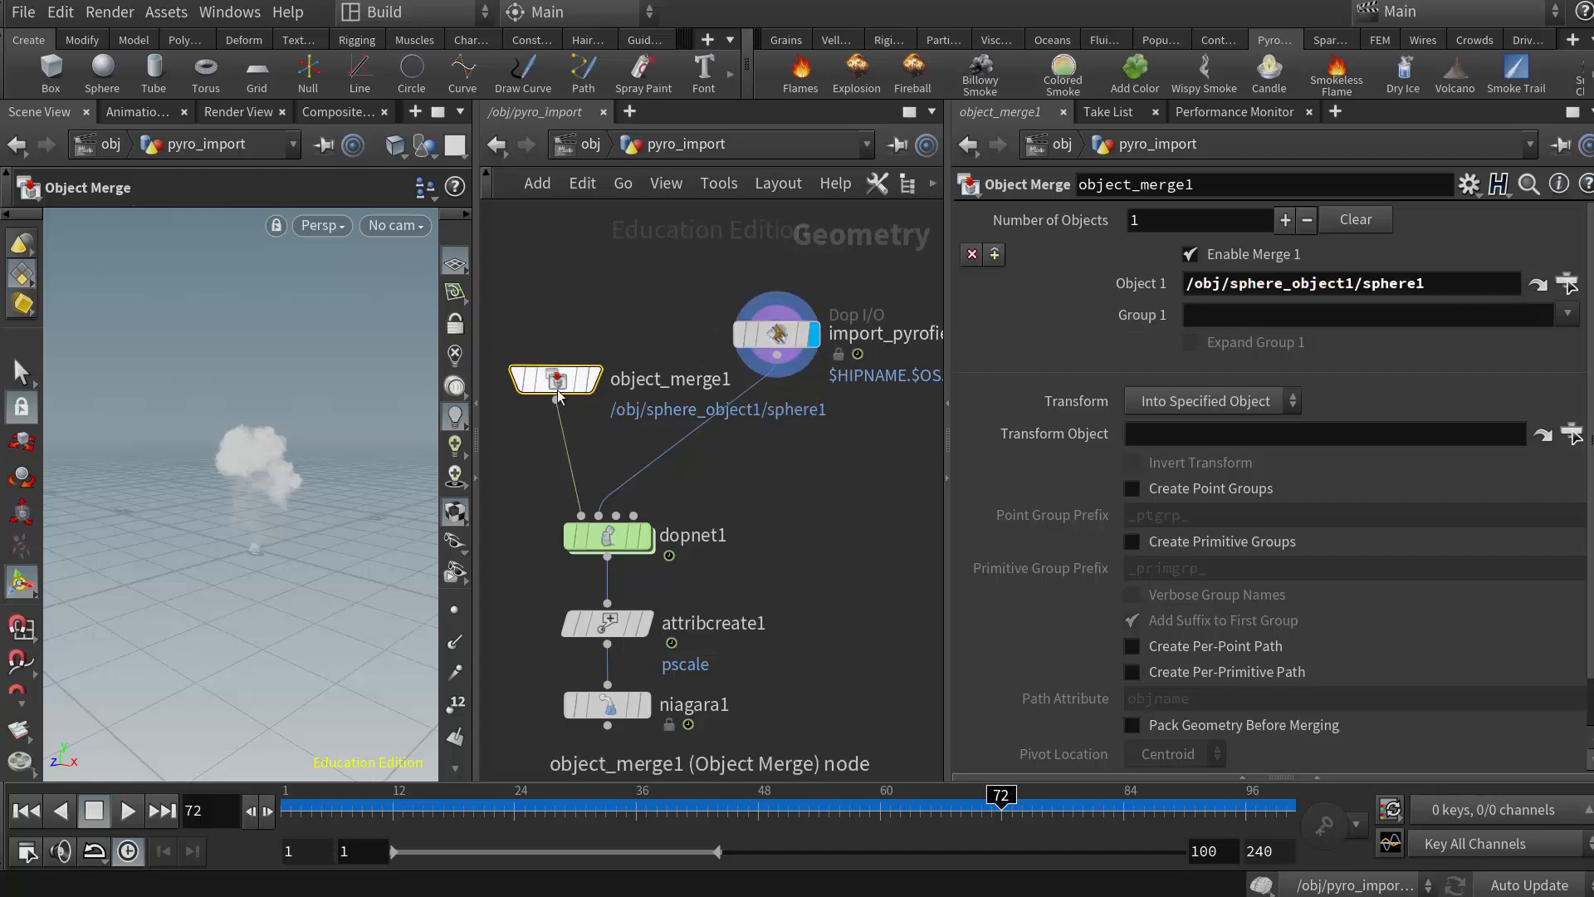
{"action": "left_click", "coordinate": [582, 525]}
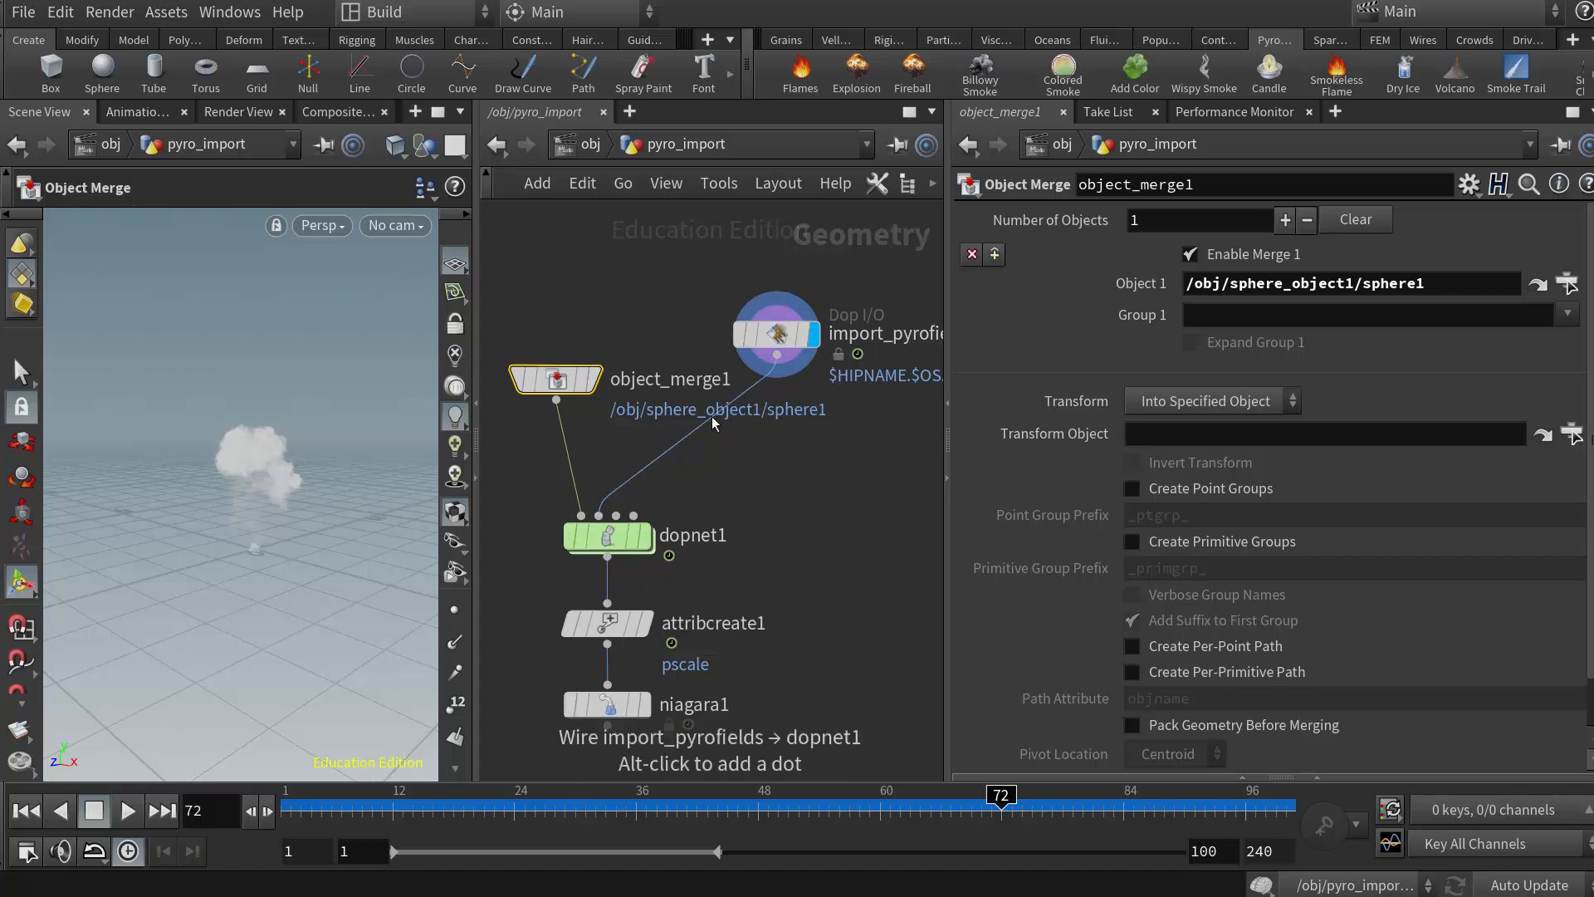
{"action": "mouse_move", "coordinate": [597, 534]}
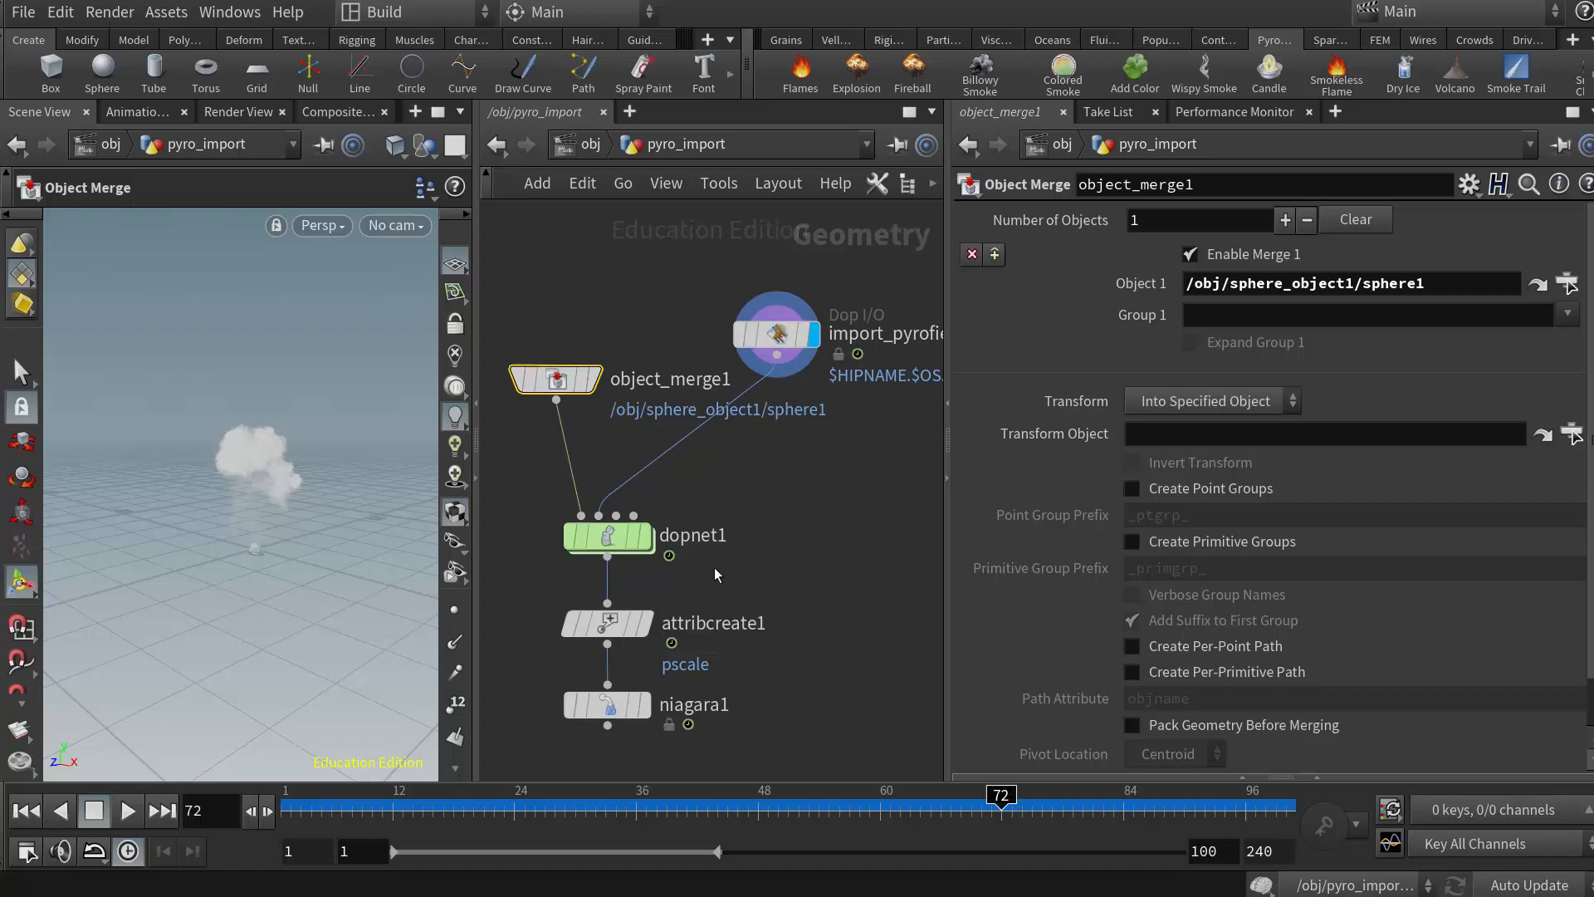
- Open the dopnet1 network and inspect the popobject1 node's parameters
{"action": "double_click", "coordinate": [619, 535]}
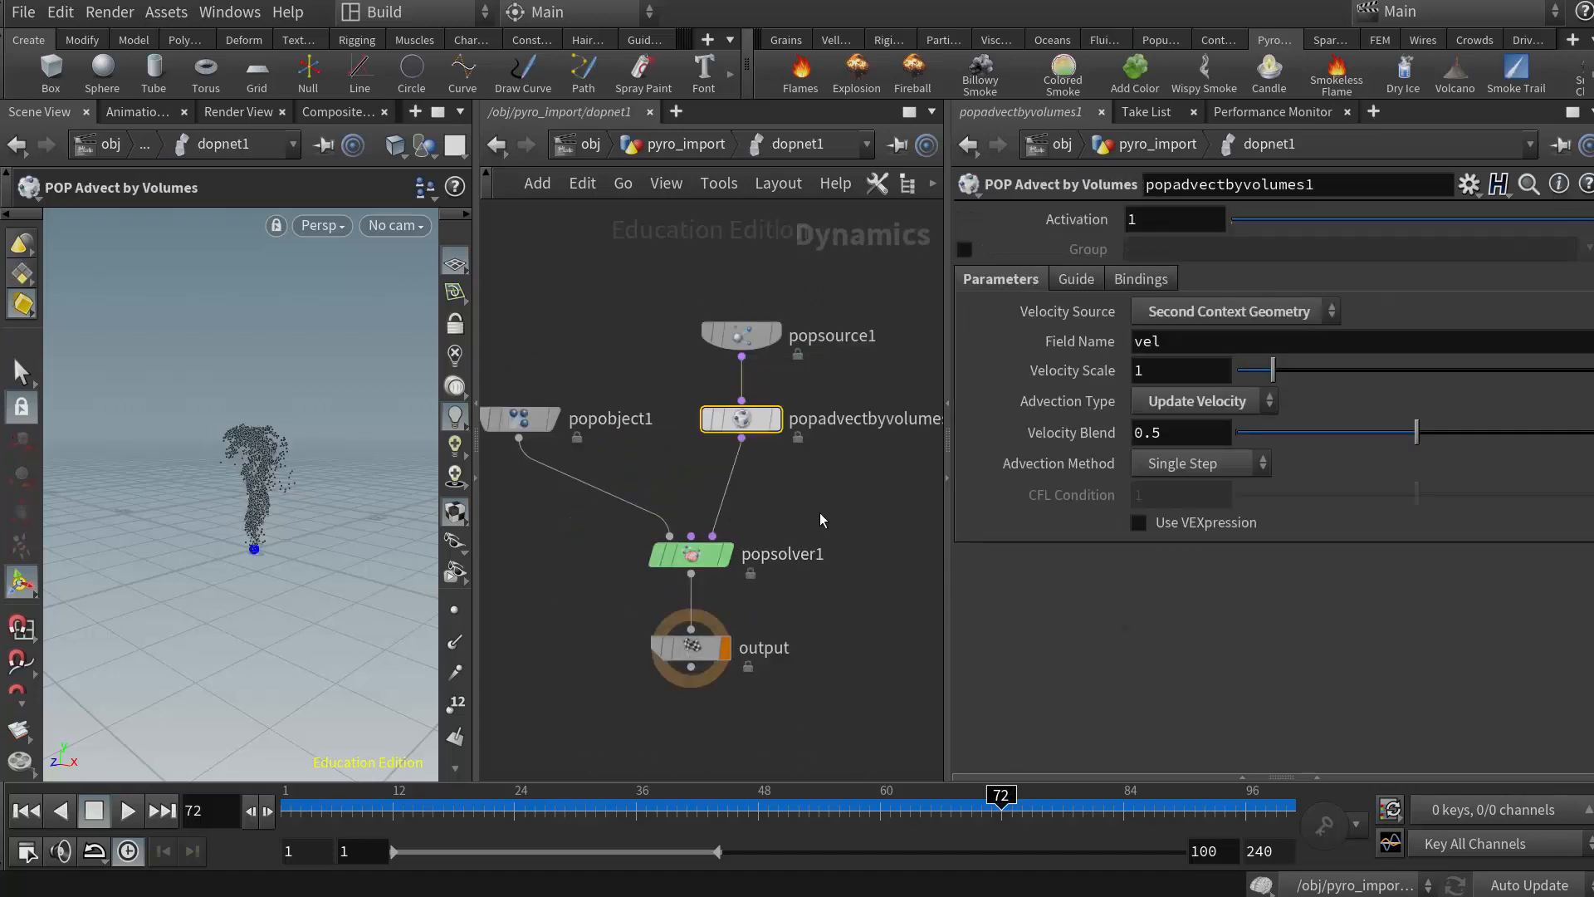
{"action": "middle_click_drag", "start_coordinate": [820, 512], "coordinate": [844, 512]}
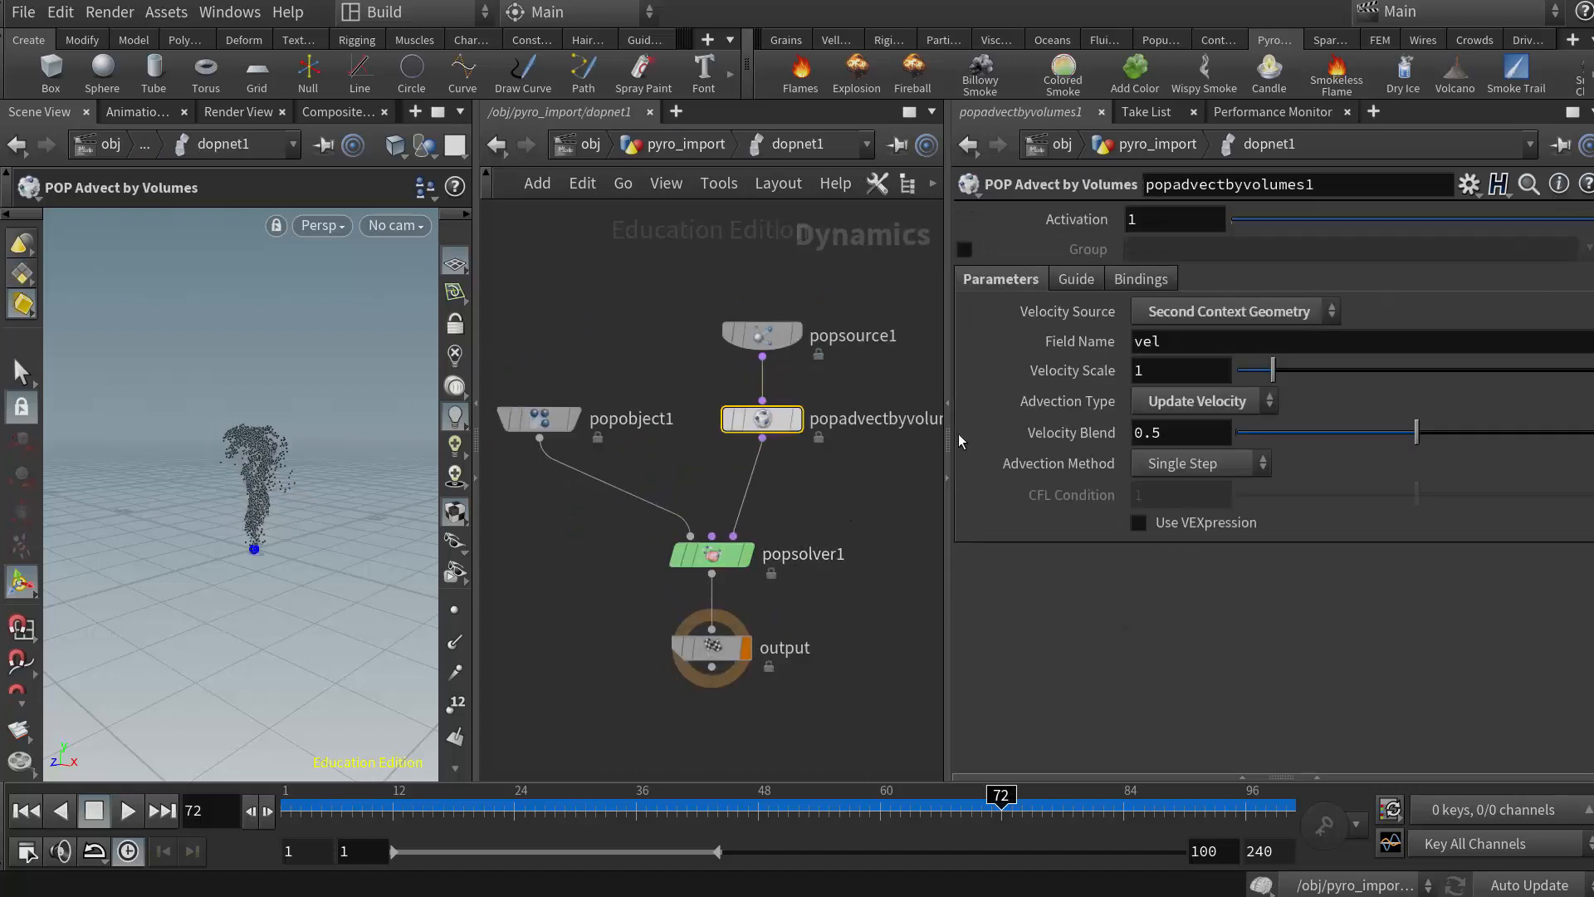
{"action": "left_click", "coordinate": [540, 419]}
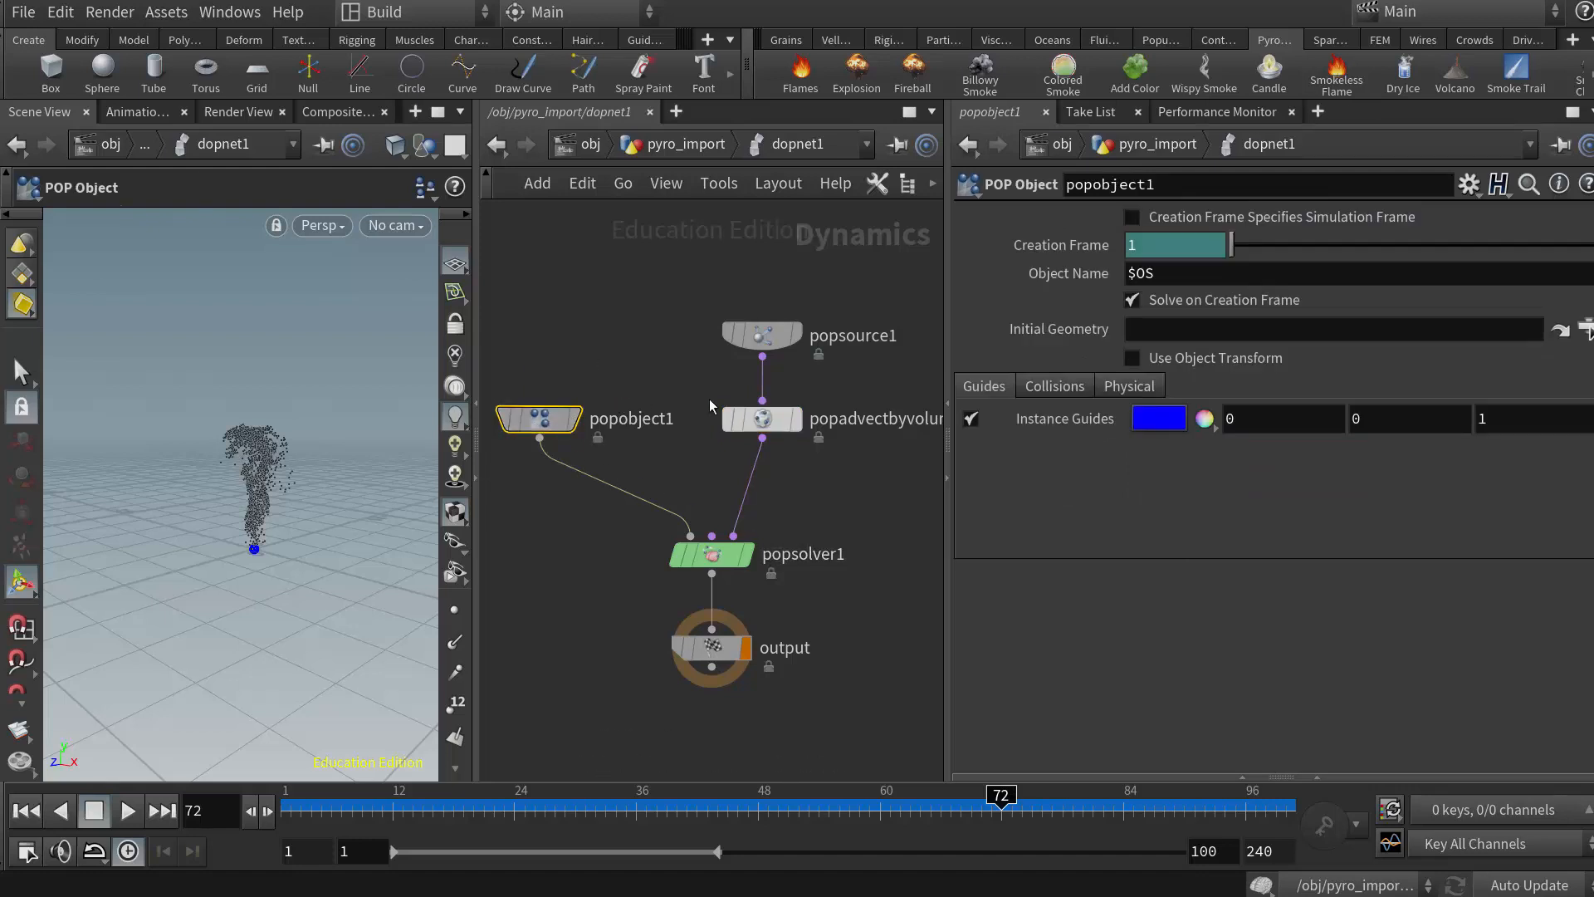
- Review popsource1's Source and Birth settings, including constant activation, birth rate and life expectancy
{"action": "left_click", "coordinate": [768, 336]}
{"action": "middle_click_drag", "start_coordinate": [865, 500], "coordinate": [829, 498]}
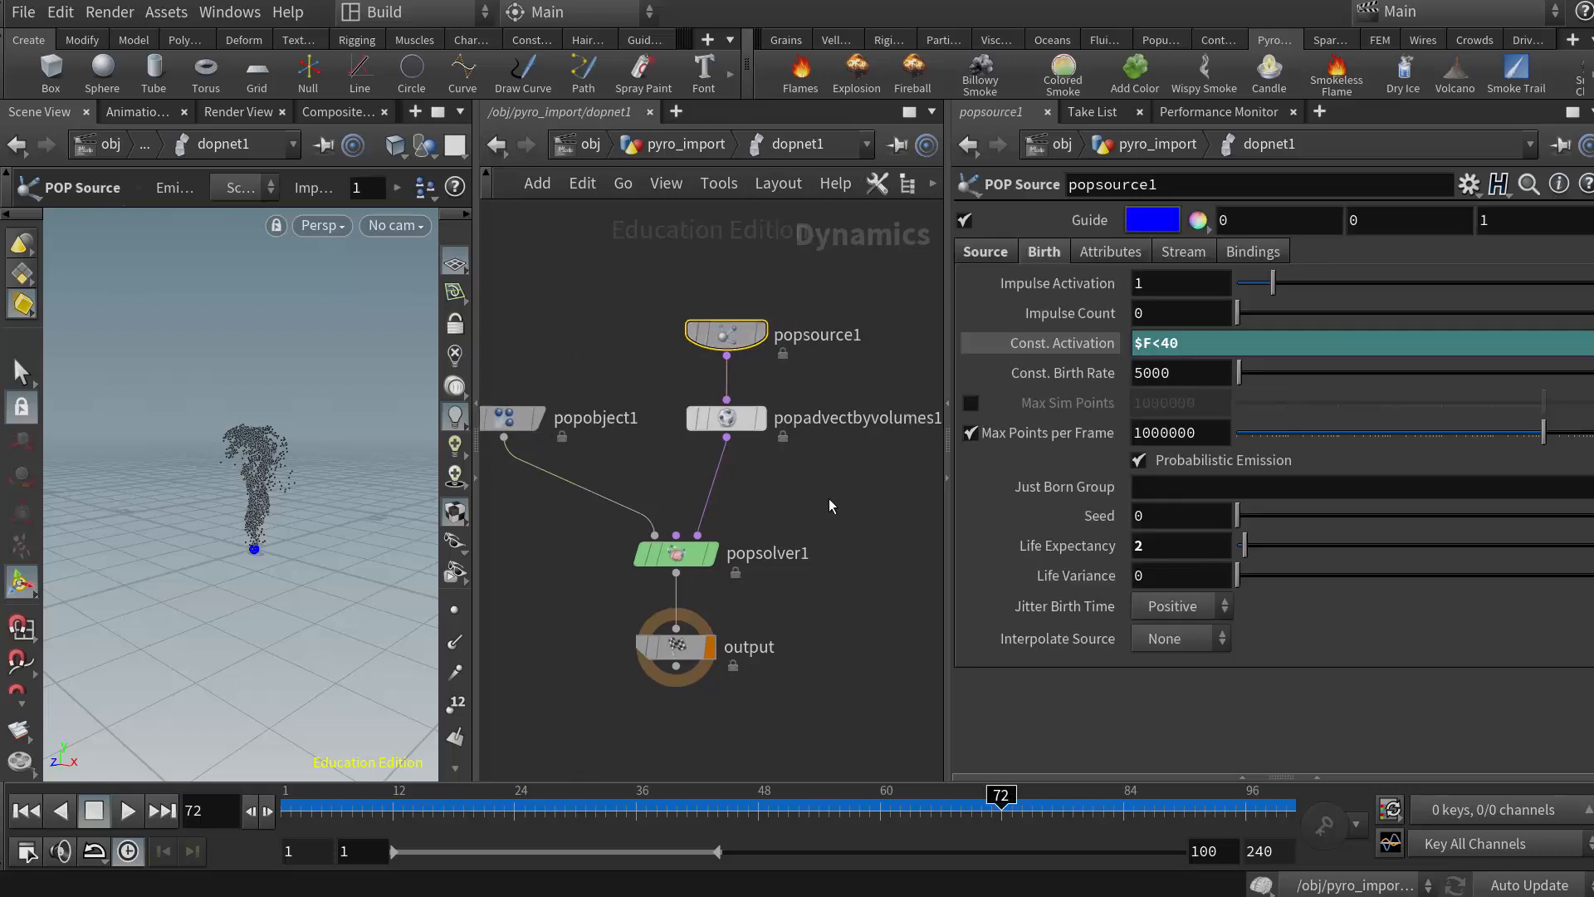
{"action": "left_click", "coordinate": [989, 252]}
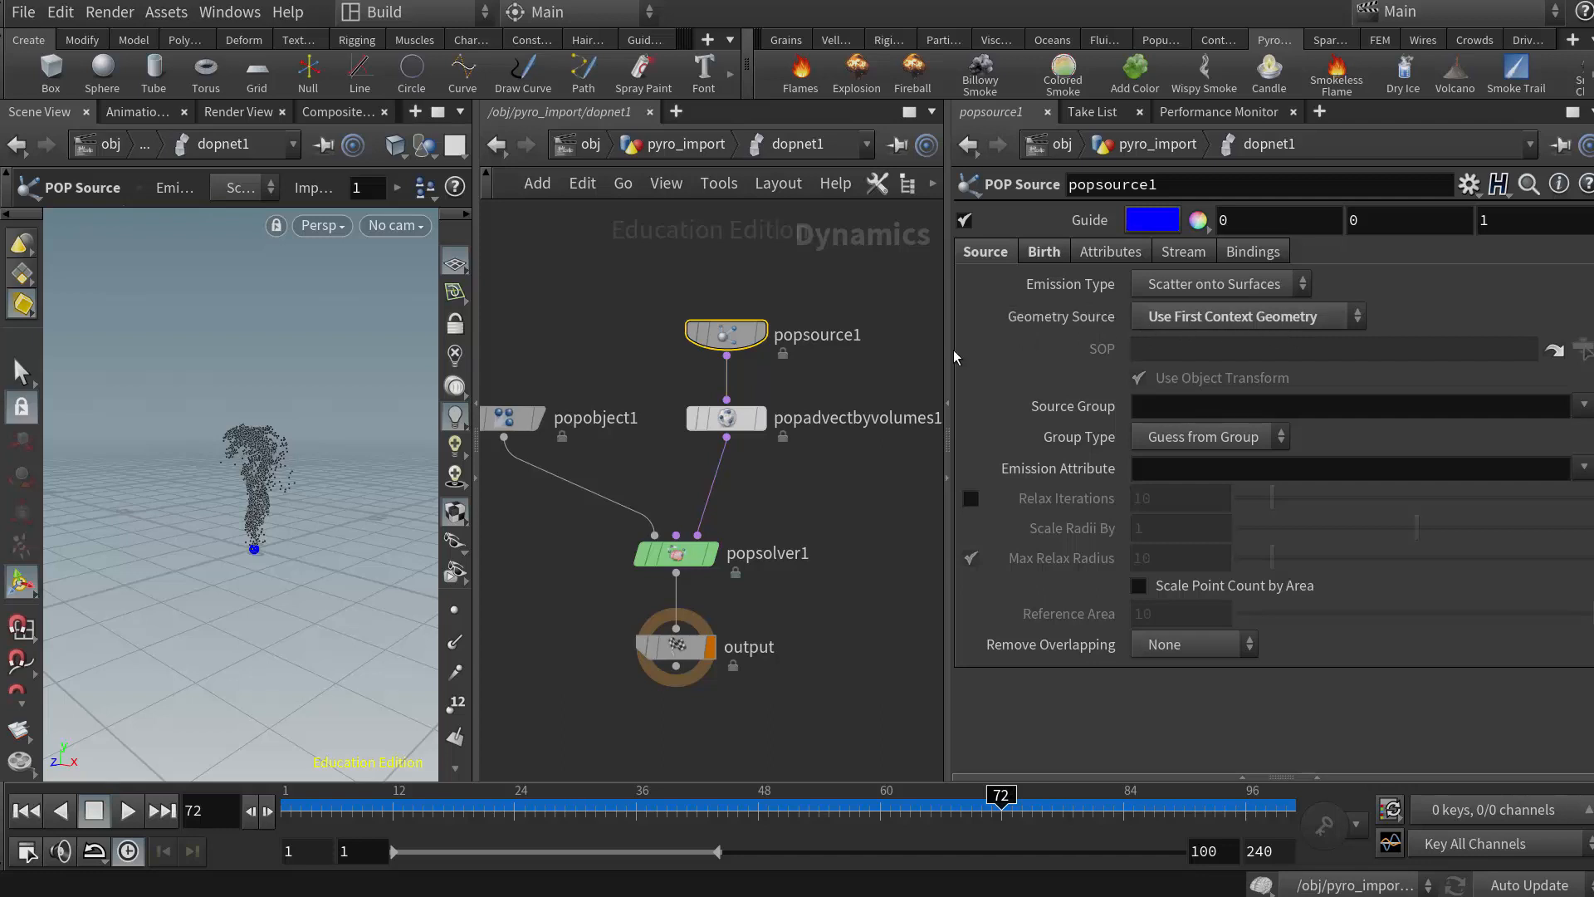
{"action": "left_click", "coordinate": [1047, 254]}
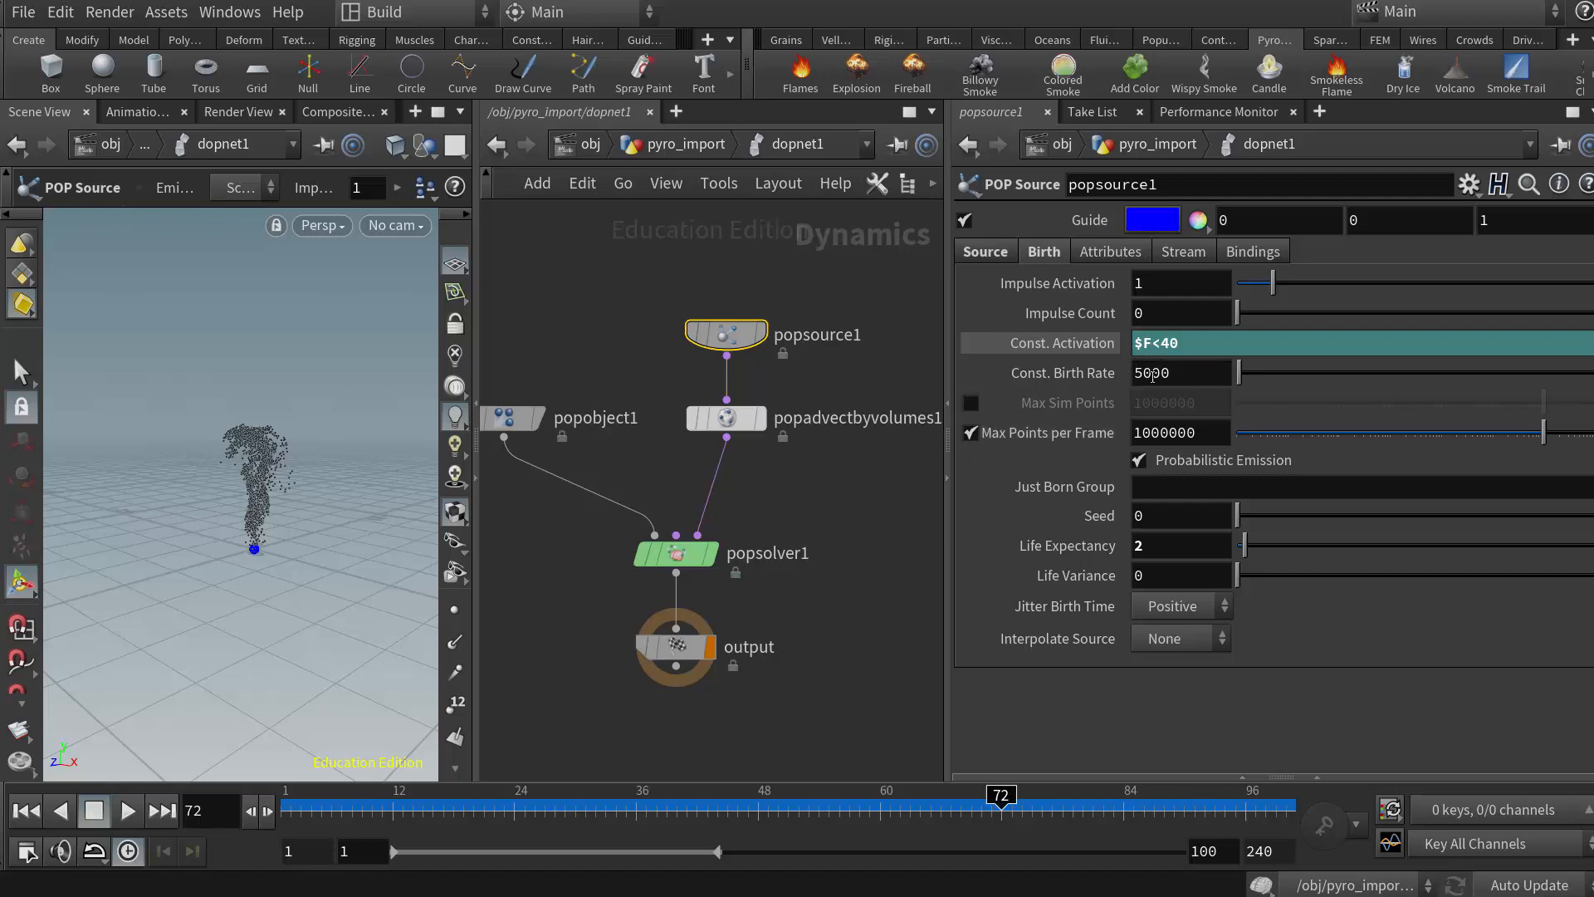
{"action": "left_click", "coordinate": [1143, 548]}
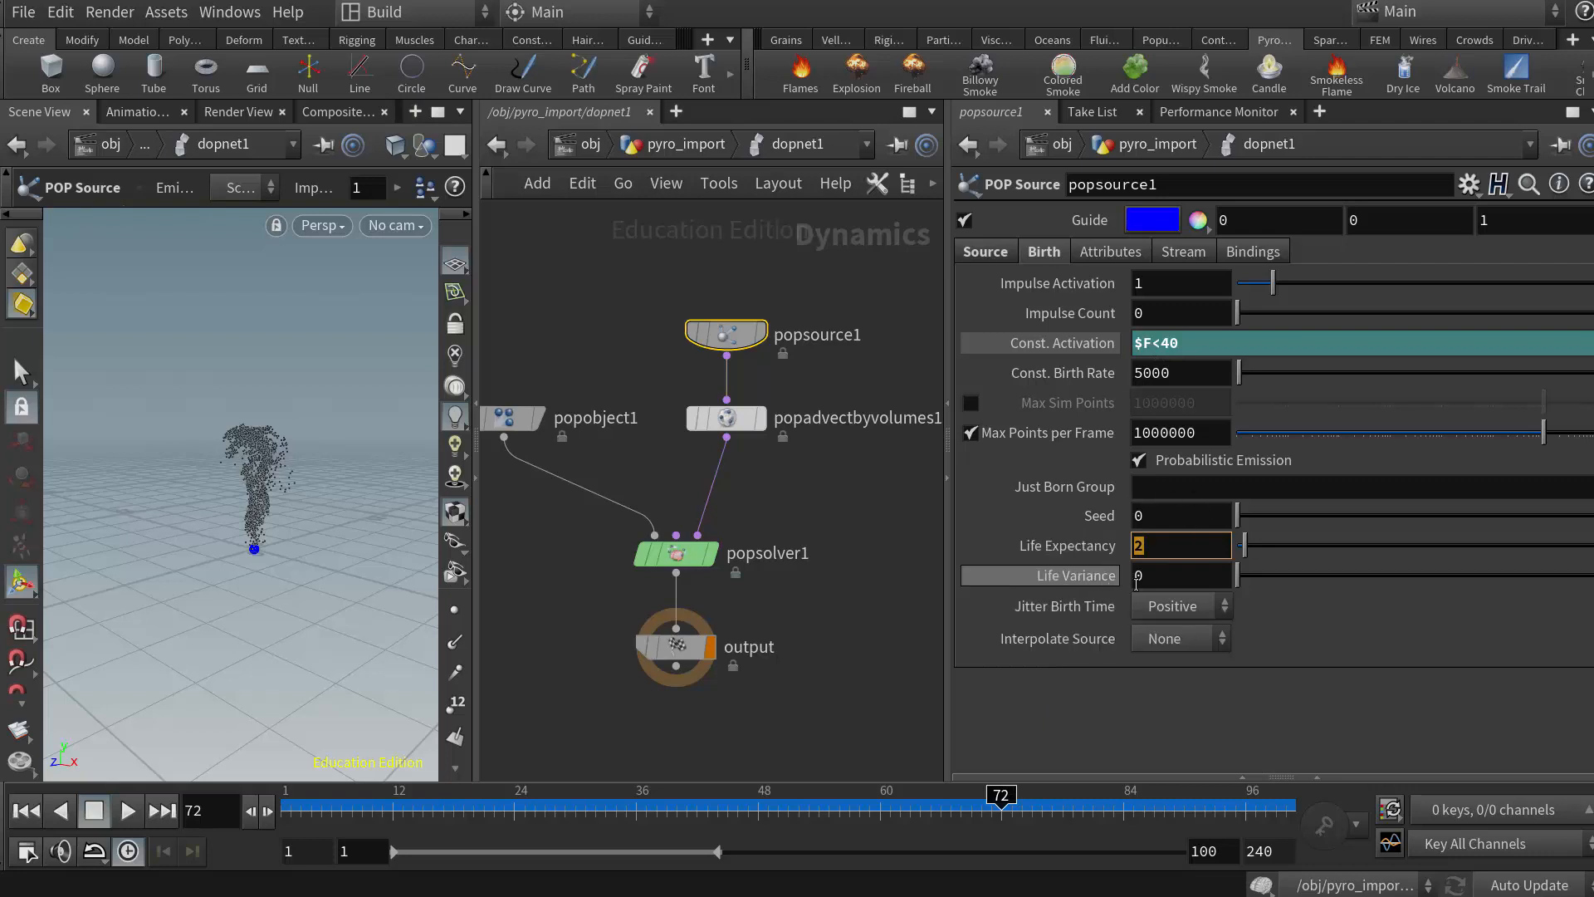
{"action": "left_click", "coordinate": [1004, 548]}
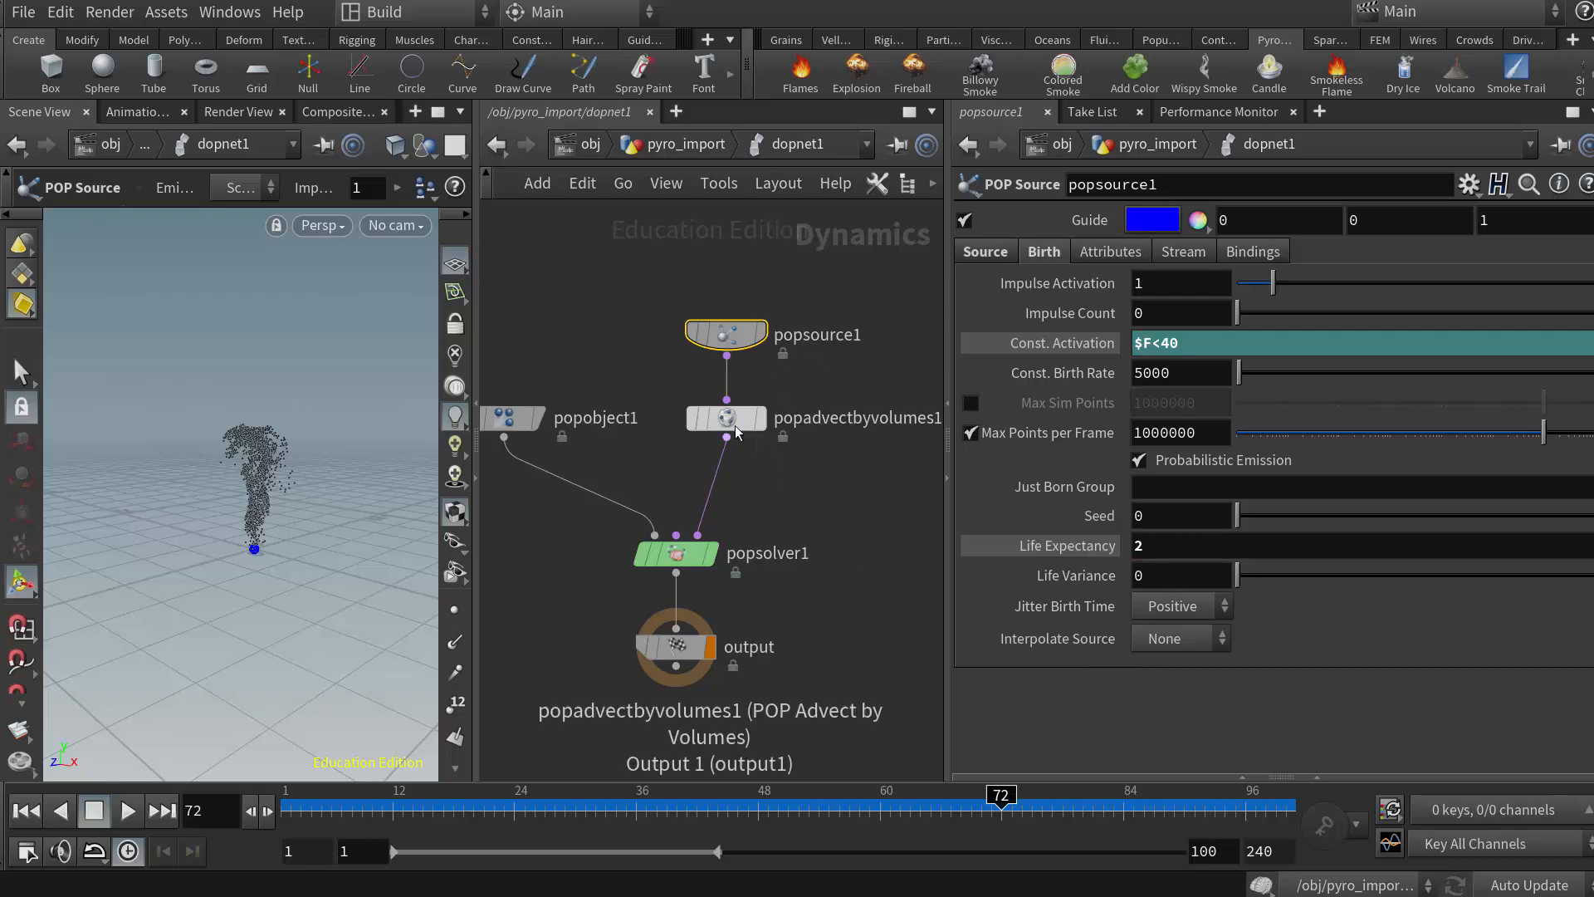
- Inspect the popadvectbyvolumes1 node's velocity source, field name and advection type below popsource1
{"action": "mouse_move", "coordinate": [730, 427]}
{"action": "mouse_move", "coordinate": [738, 340]}
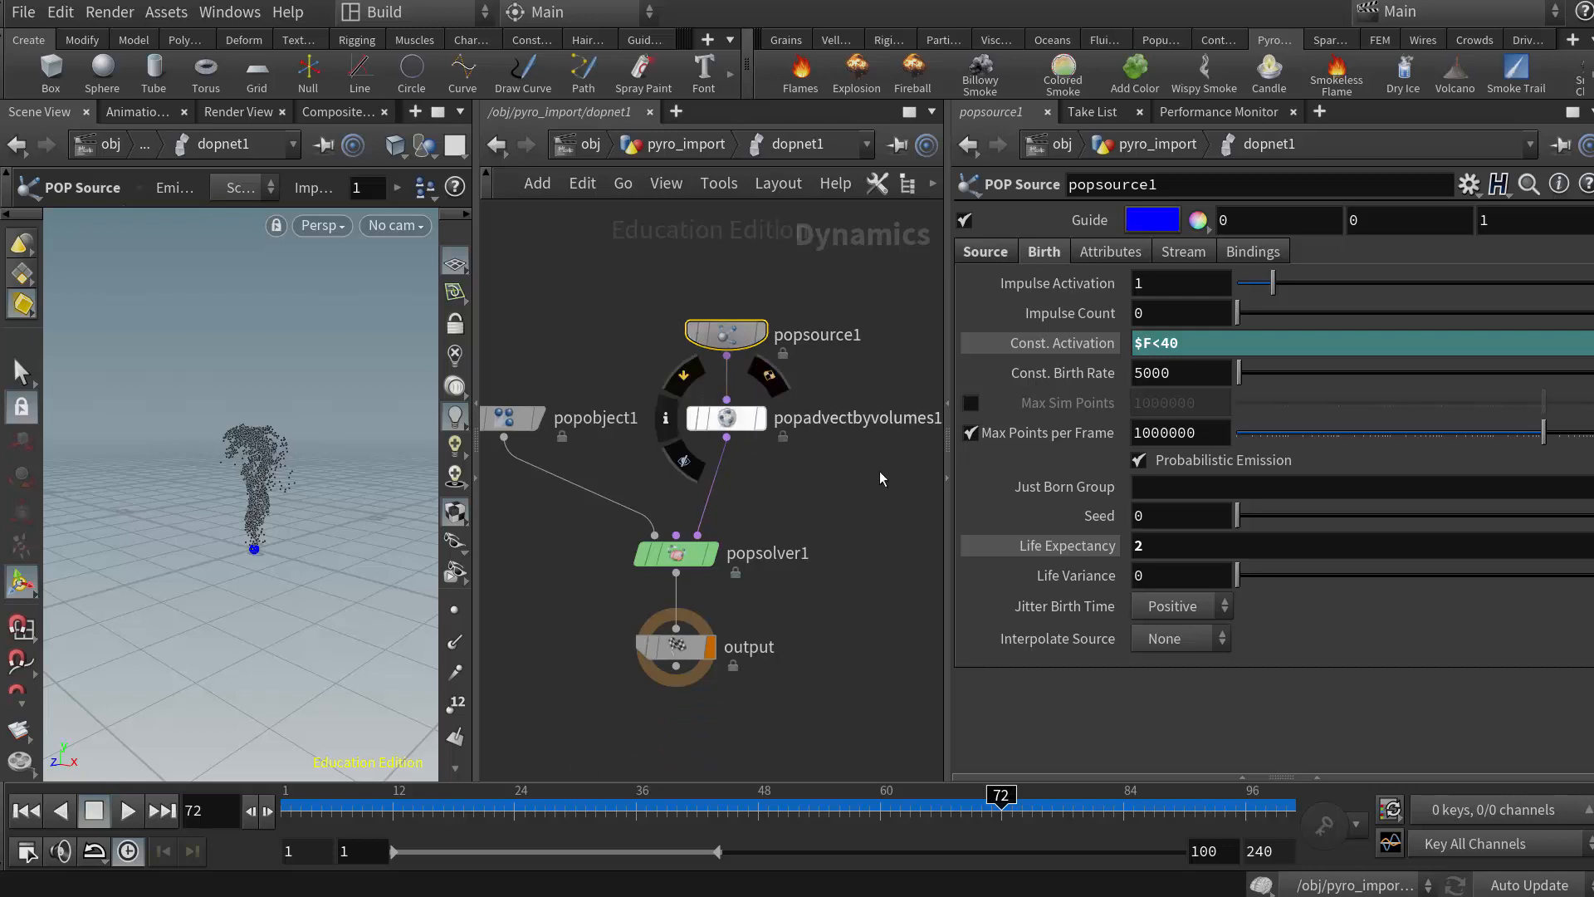
{"action": "middle_click_drag", "start_coordinate": [845, 463], "coordinate": [788, 466]}
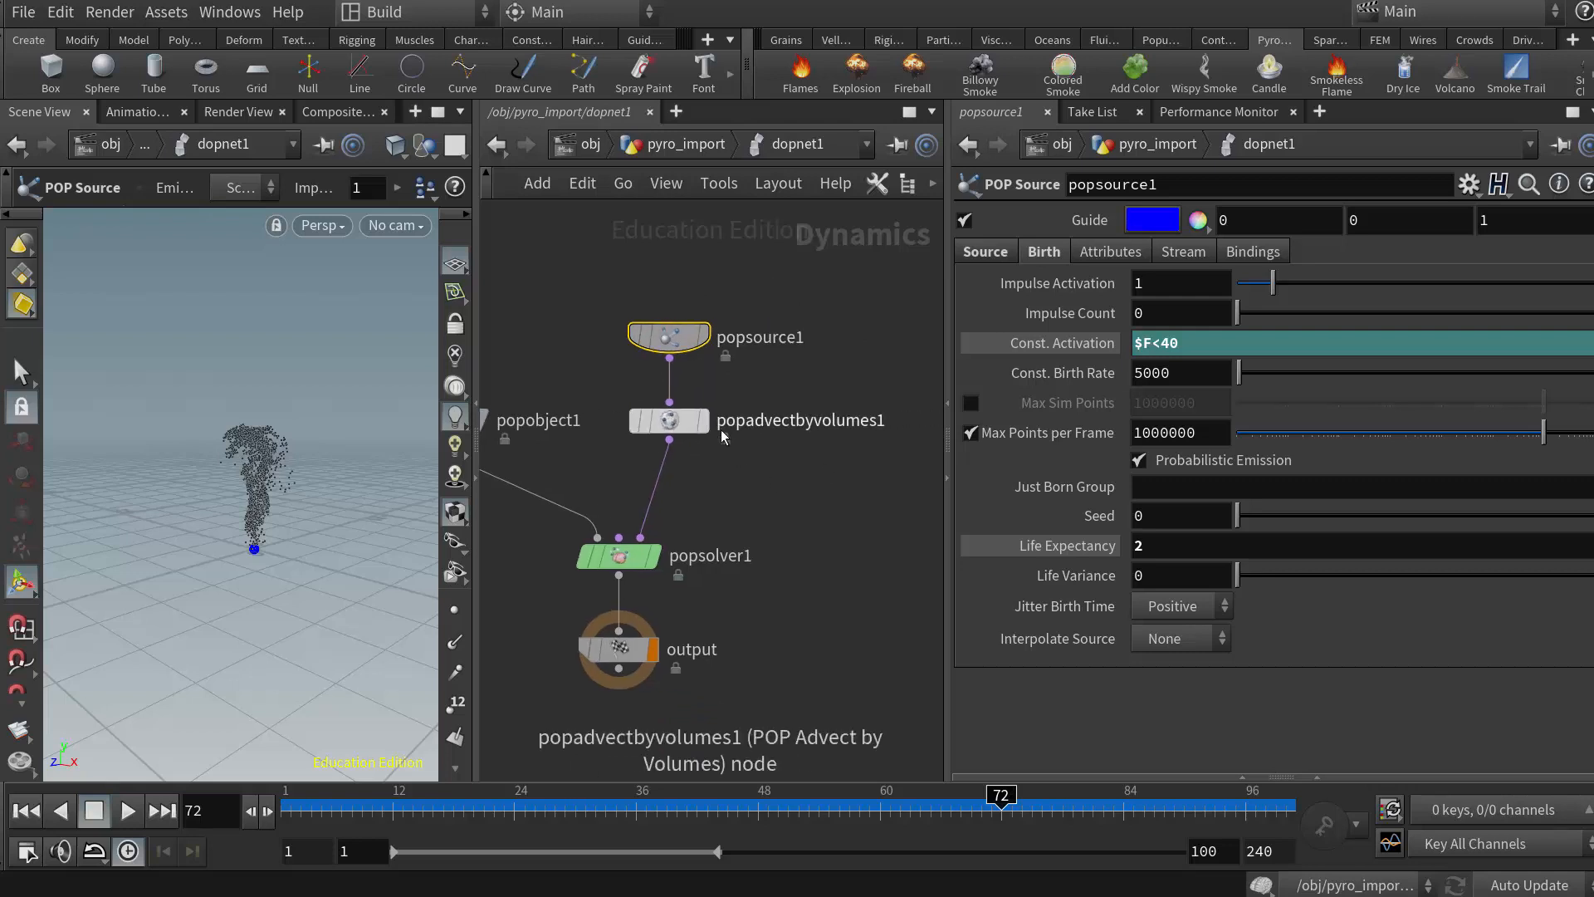
{"action": "left_click", "coordinate": [671, 421]}
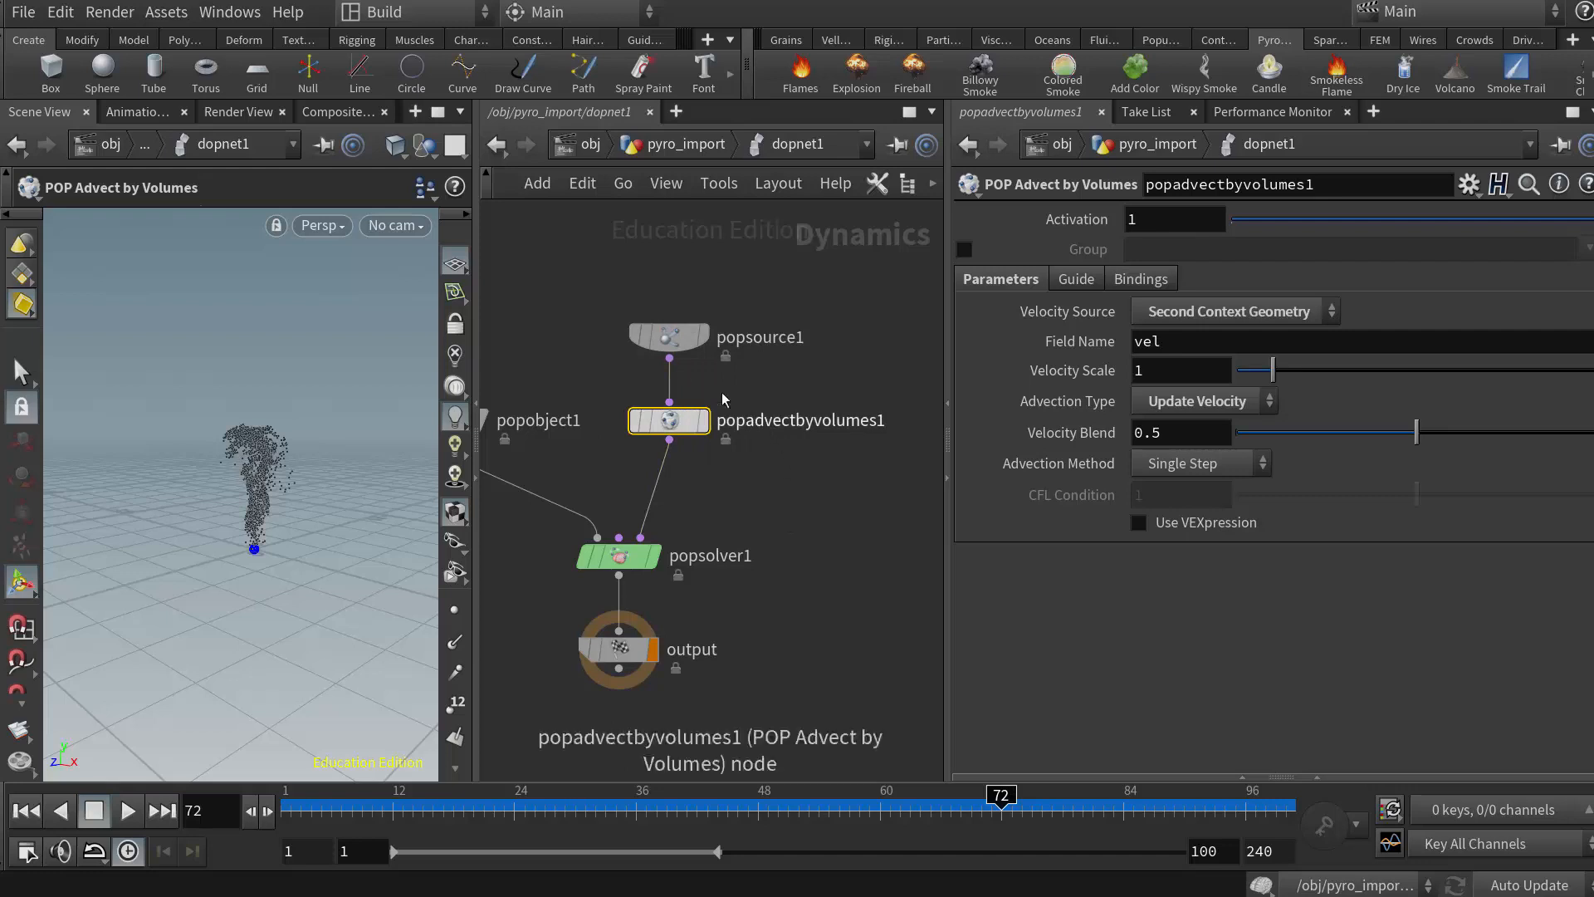
- Look up the available POP nodes, searching for "pop" to locate POP Advect by Volumes, and dismiss the list without adding one
{"action": "key", "text": "Tab"}
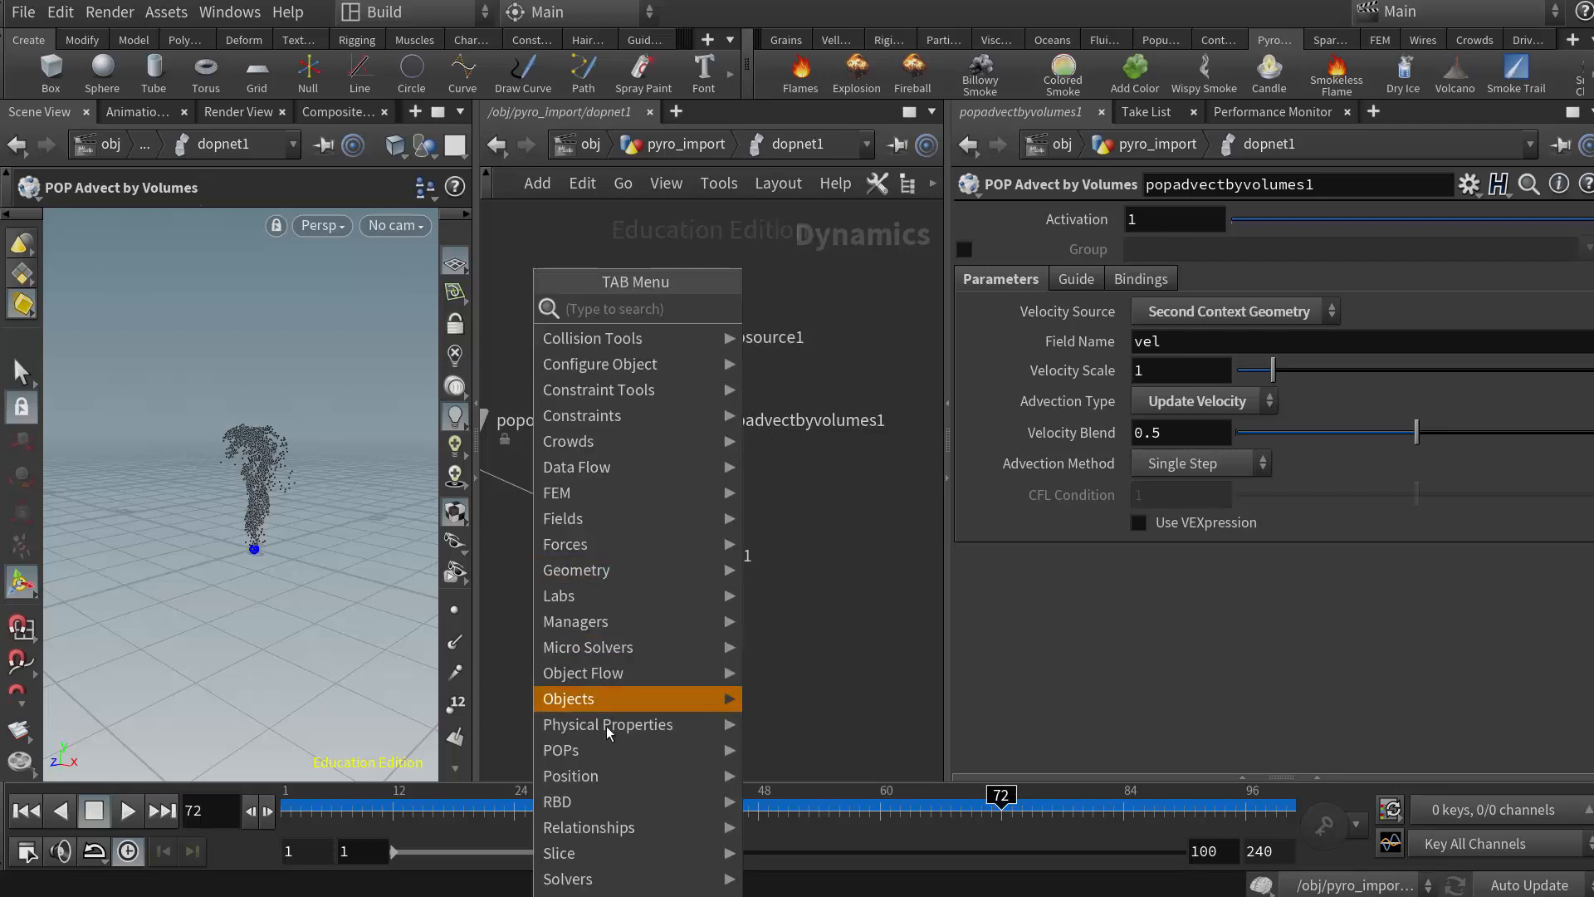
{"action": "mouse_move", "coordinate": [606, 752]}
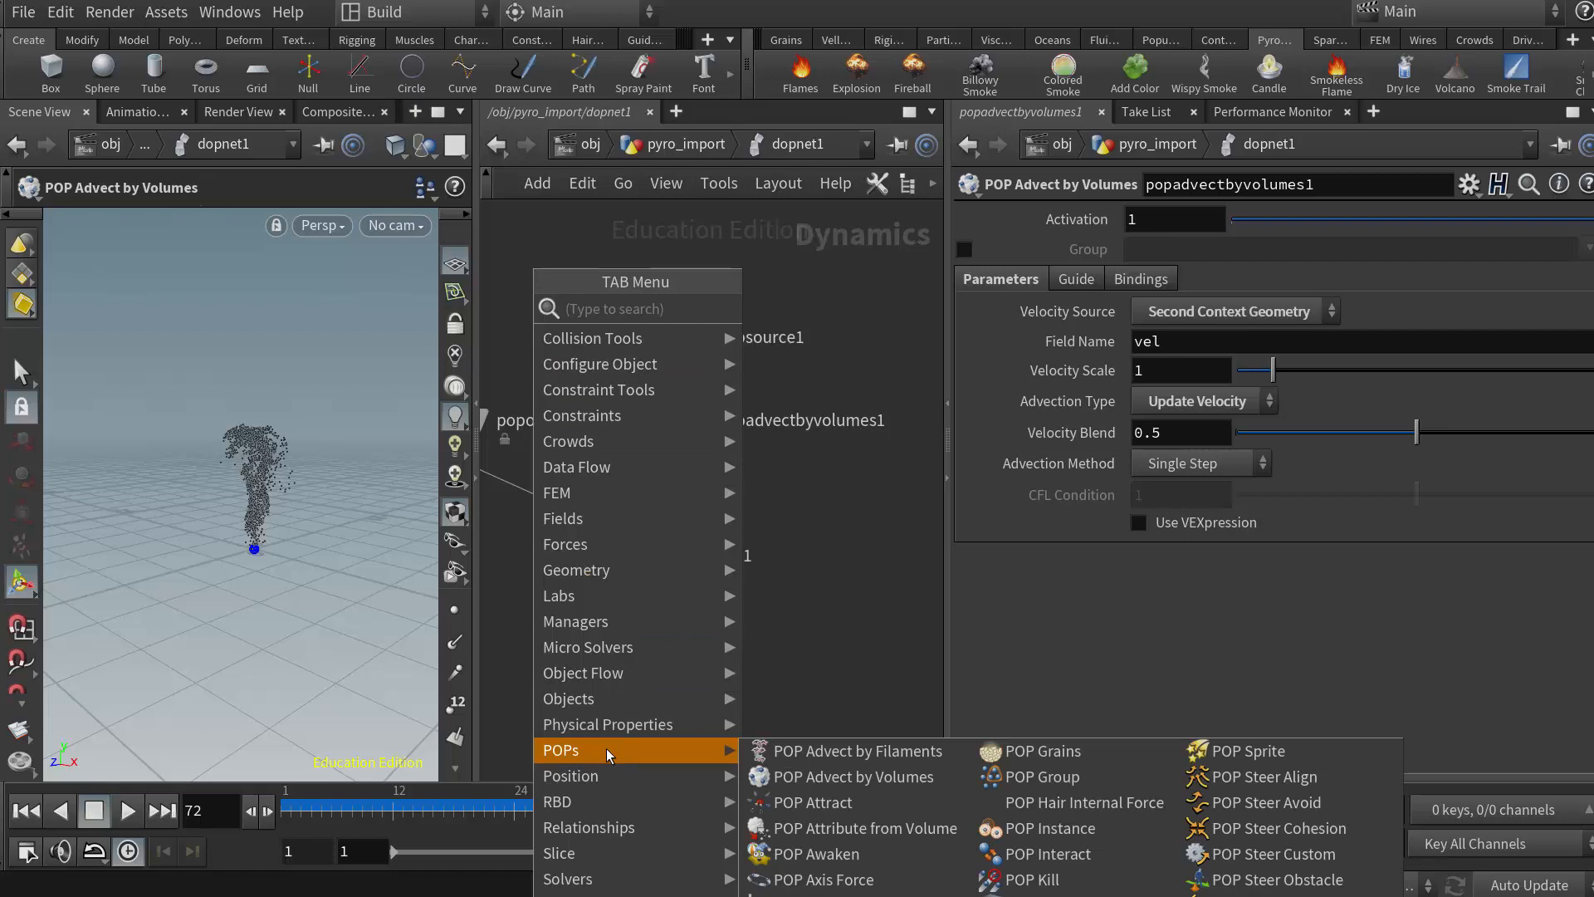
{"action": "left_click", "coordinate": [818, 498]}
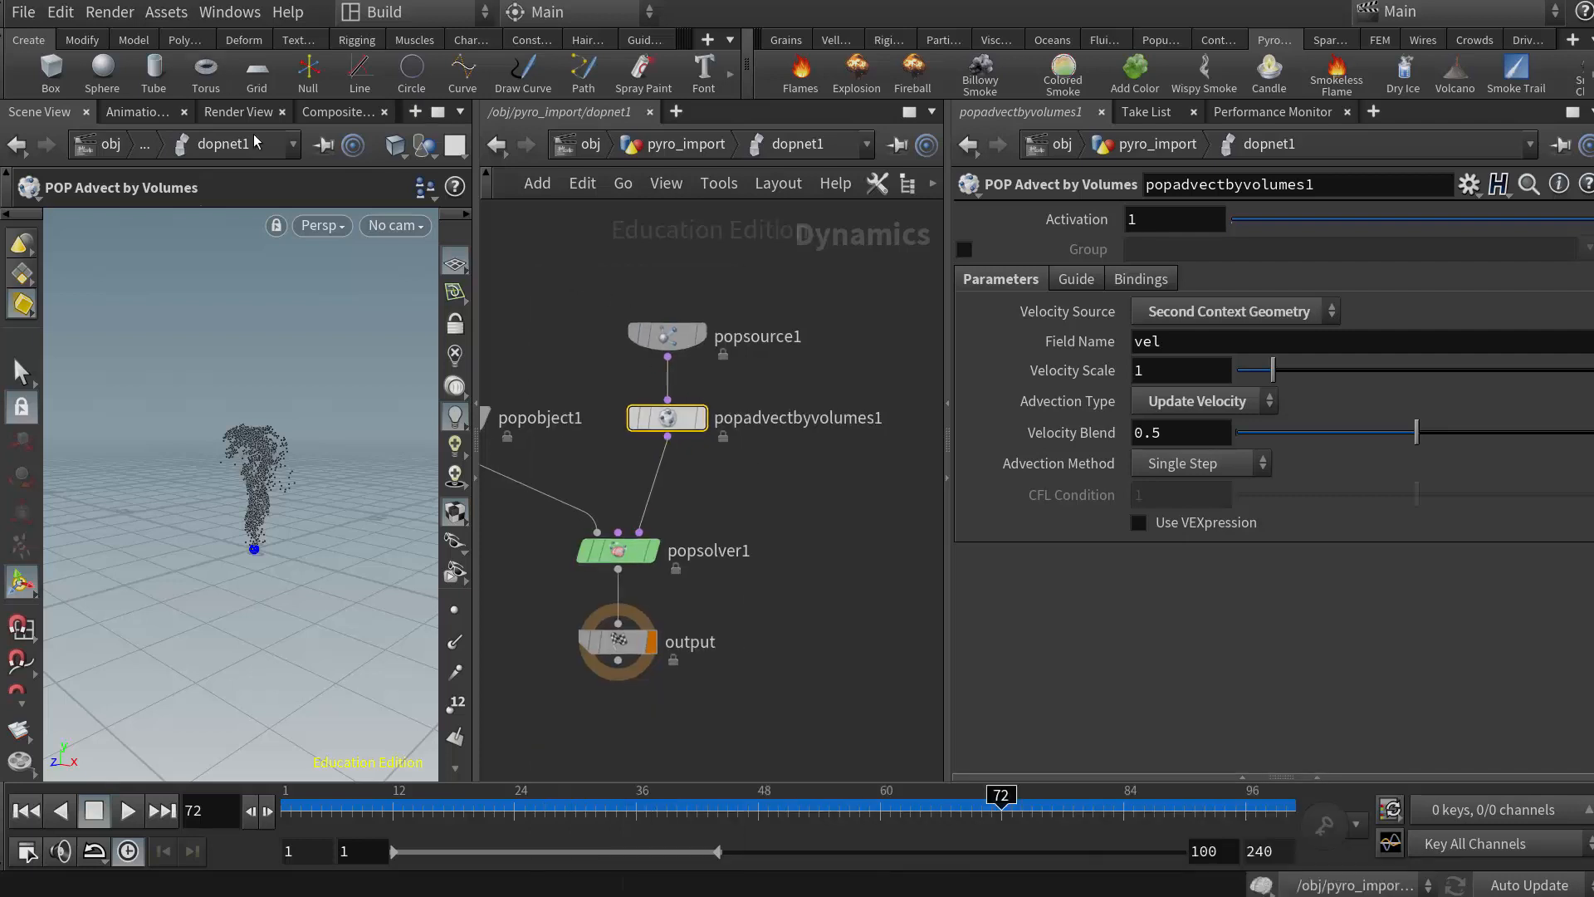
{"action": "key", "text": "Tab"}
{"action": "type", "text": "pop"}
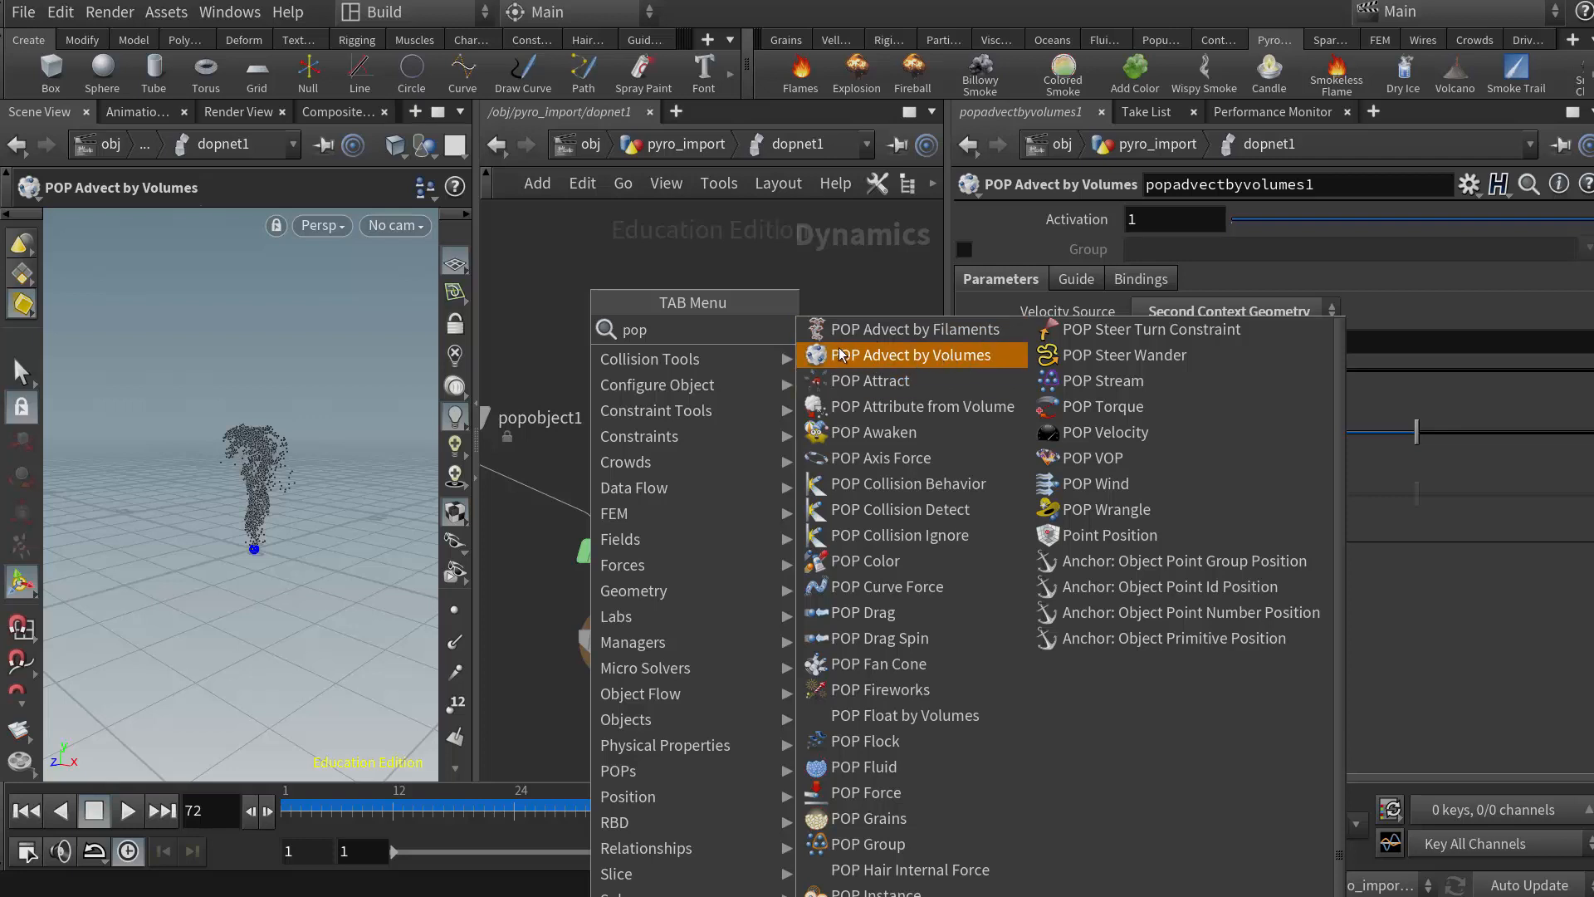
{"action": "left_click", "coordinate": [849, 267]}
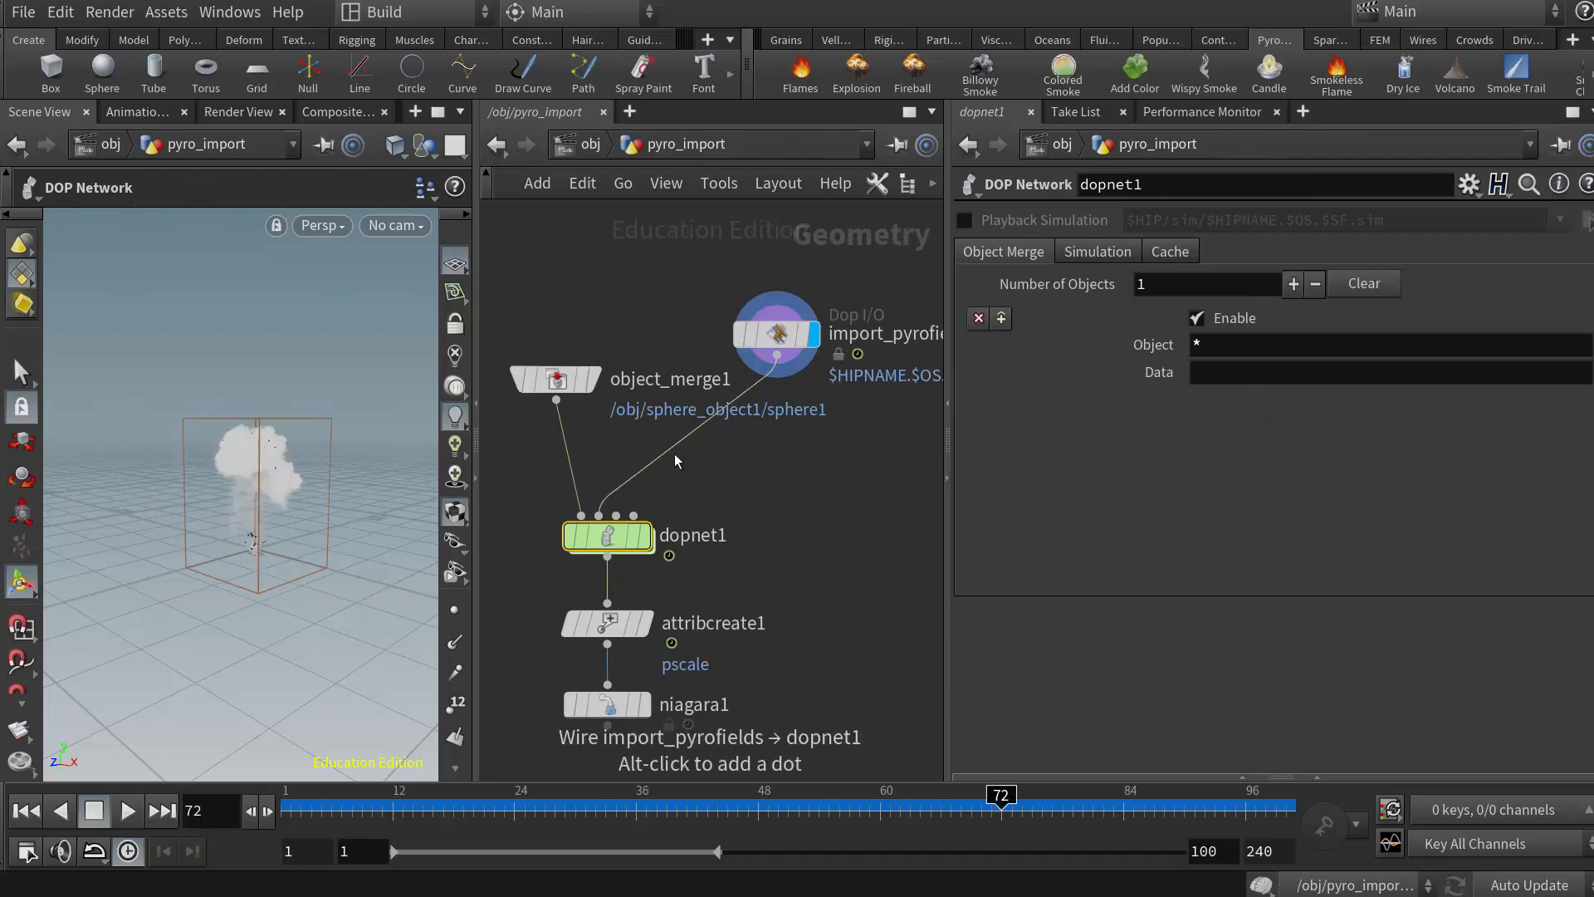
- Inspect import_pyrofields feeding dopnet1, and check inside dopnet1 the geometry source of popsource1 and velocity source of popadvectbyvolumes1
{"action": "left_click", "coordinate": [789, 341]}
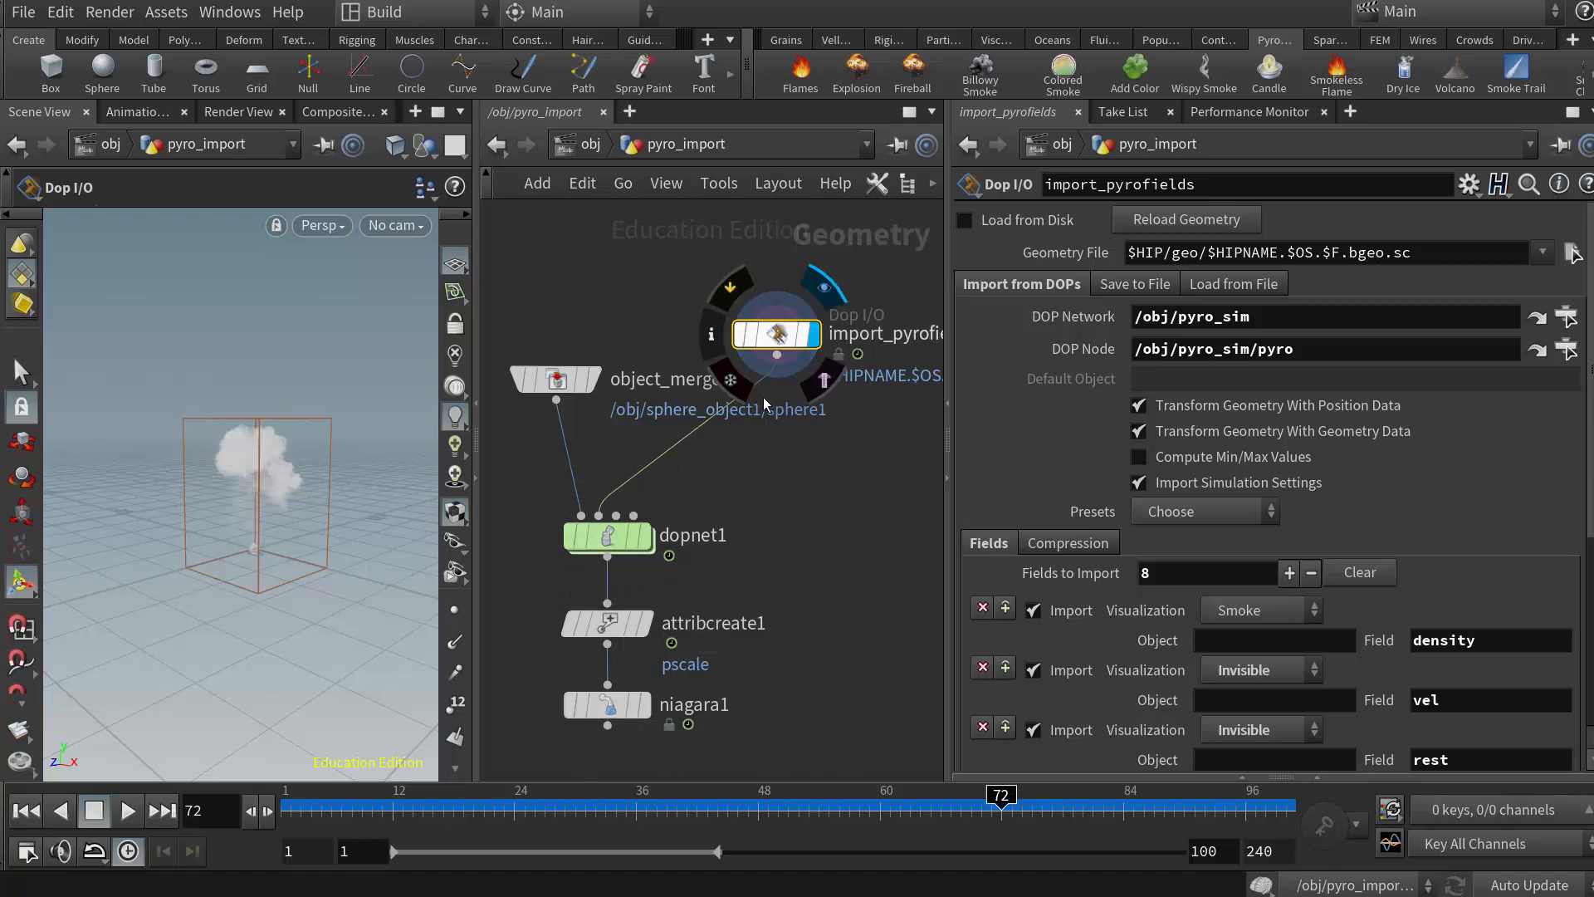
{"action": "mouse_move", "coordinate": [609, 496]}
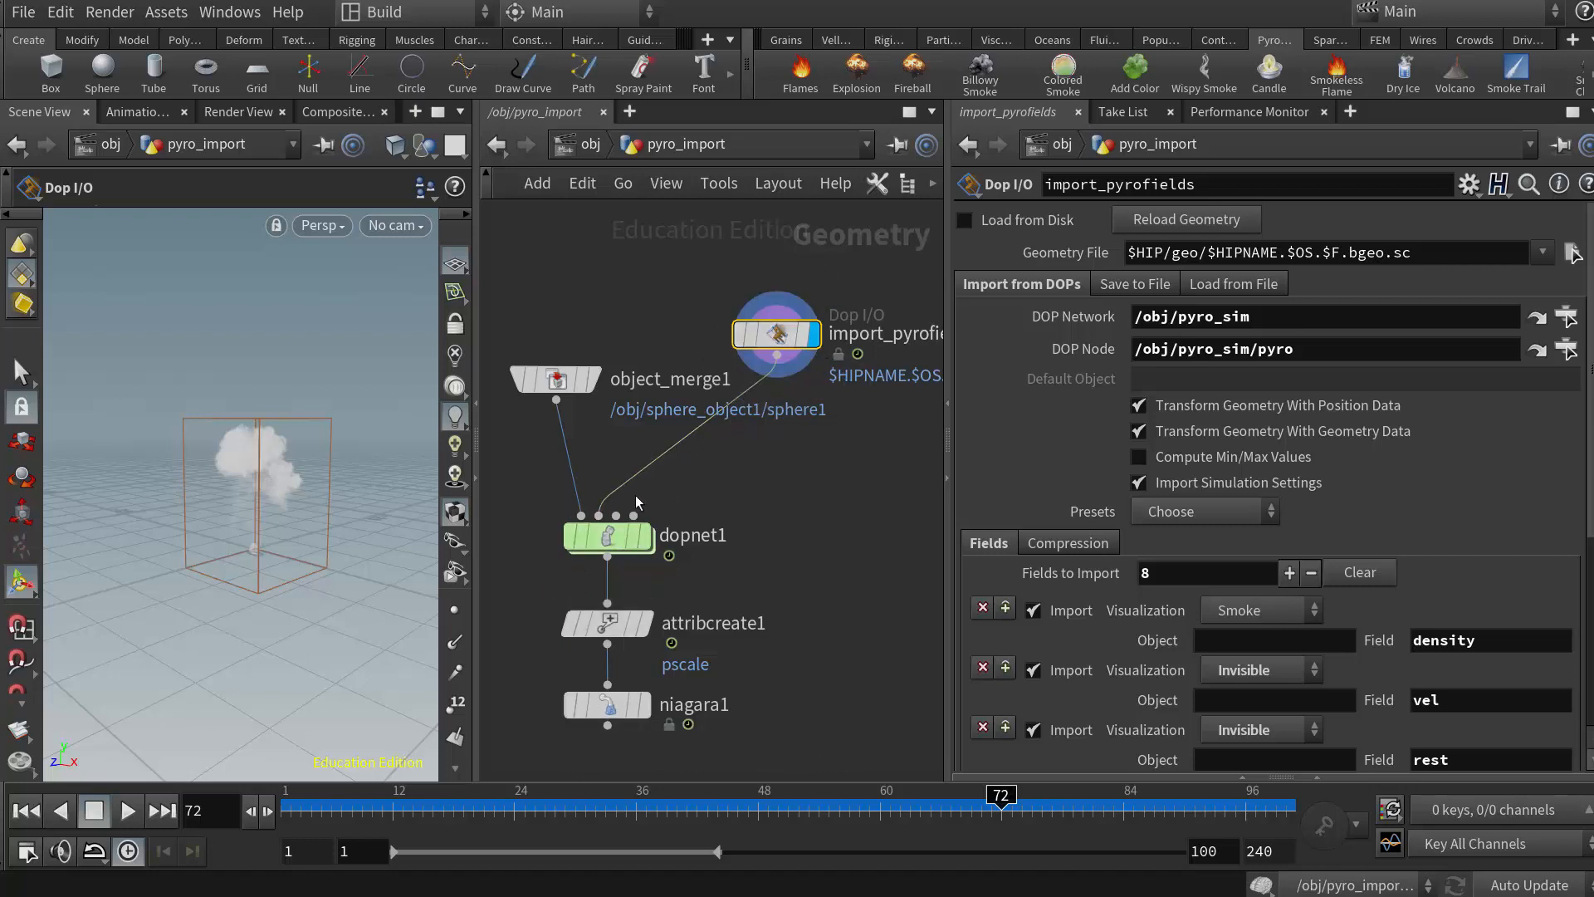
{"action": "double_click", "coordinate": [613, 535]}
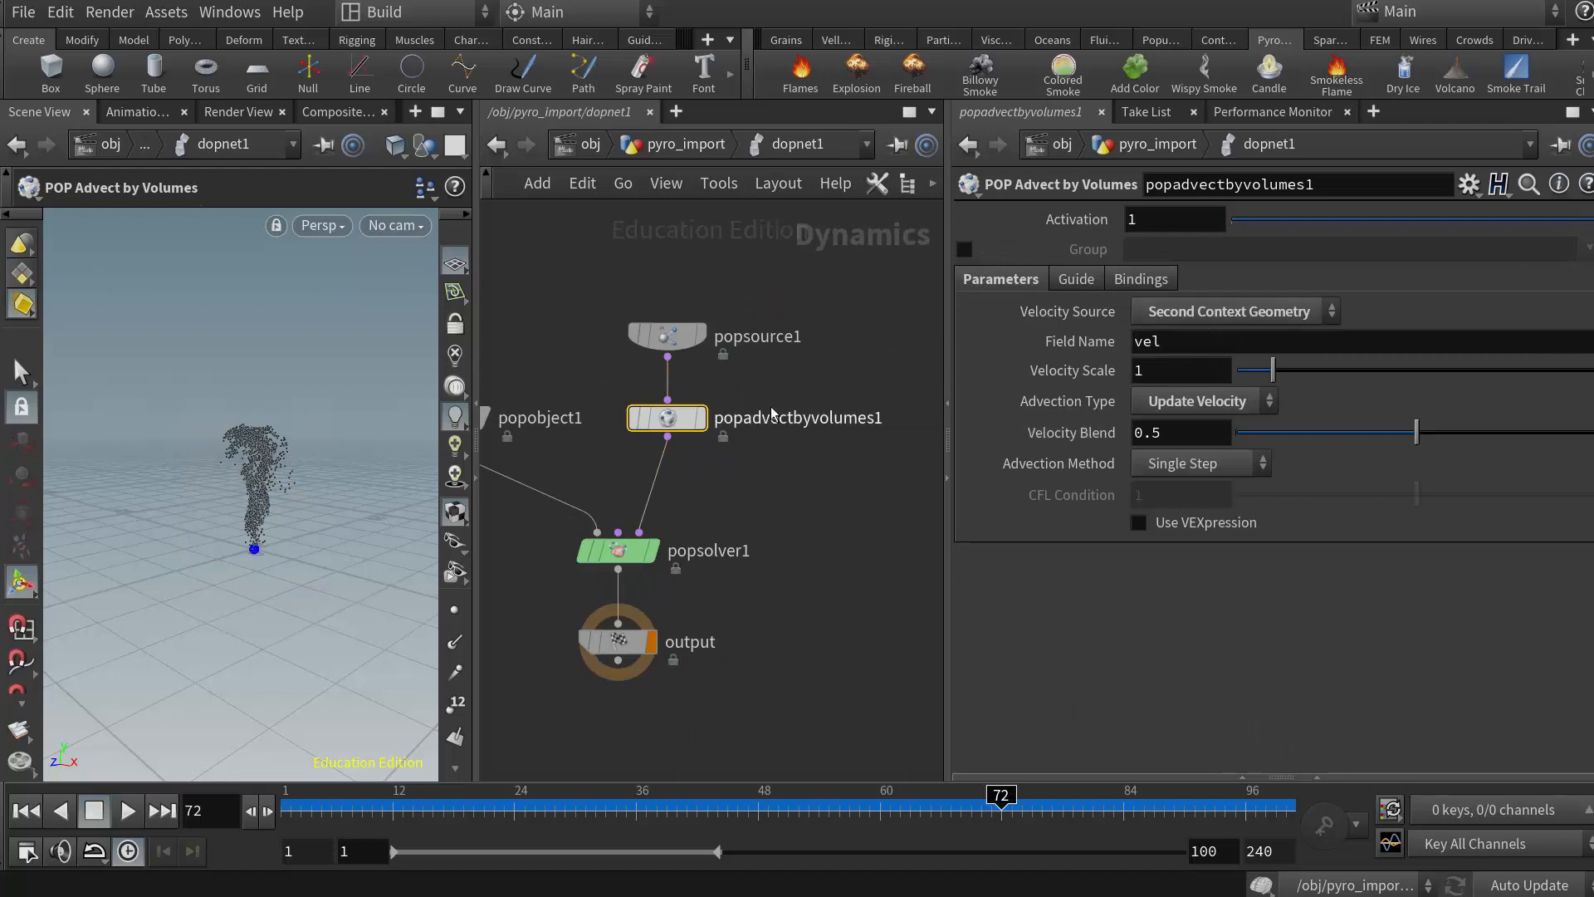
{"action": "left_click", "coordinate": [667, 336]}
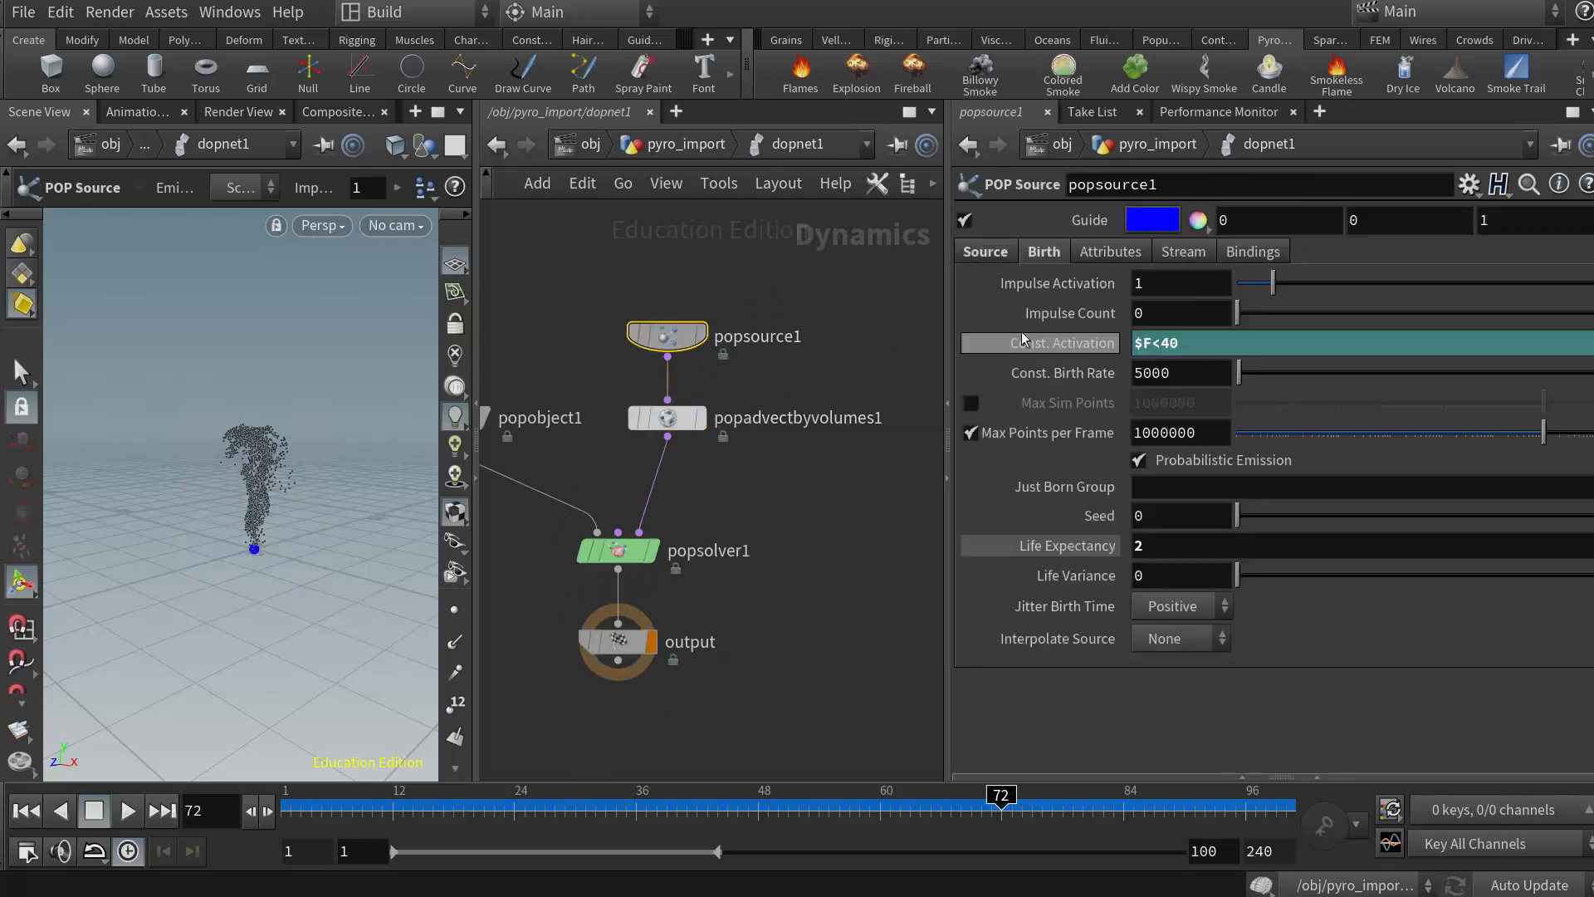
{"action": "left_click", "coordinate": [986, 251]}
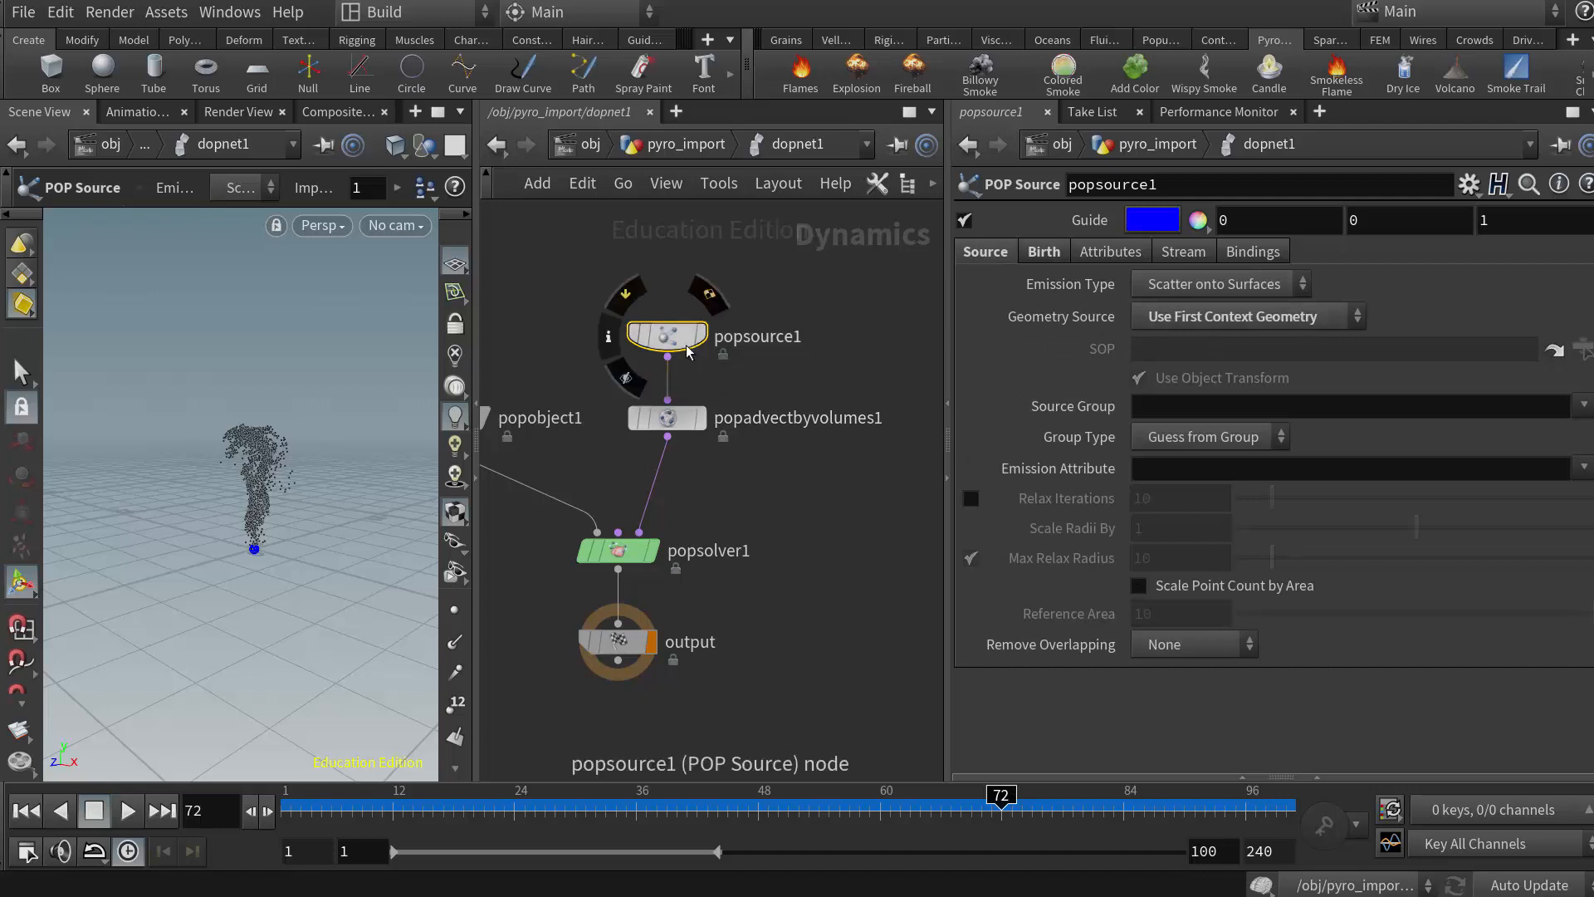
{"action": "left_click", "coordinate": [667, 418]}
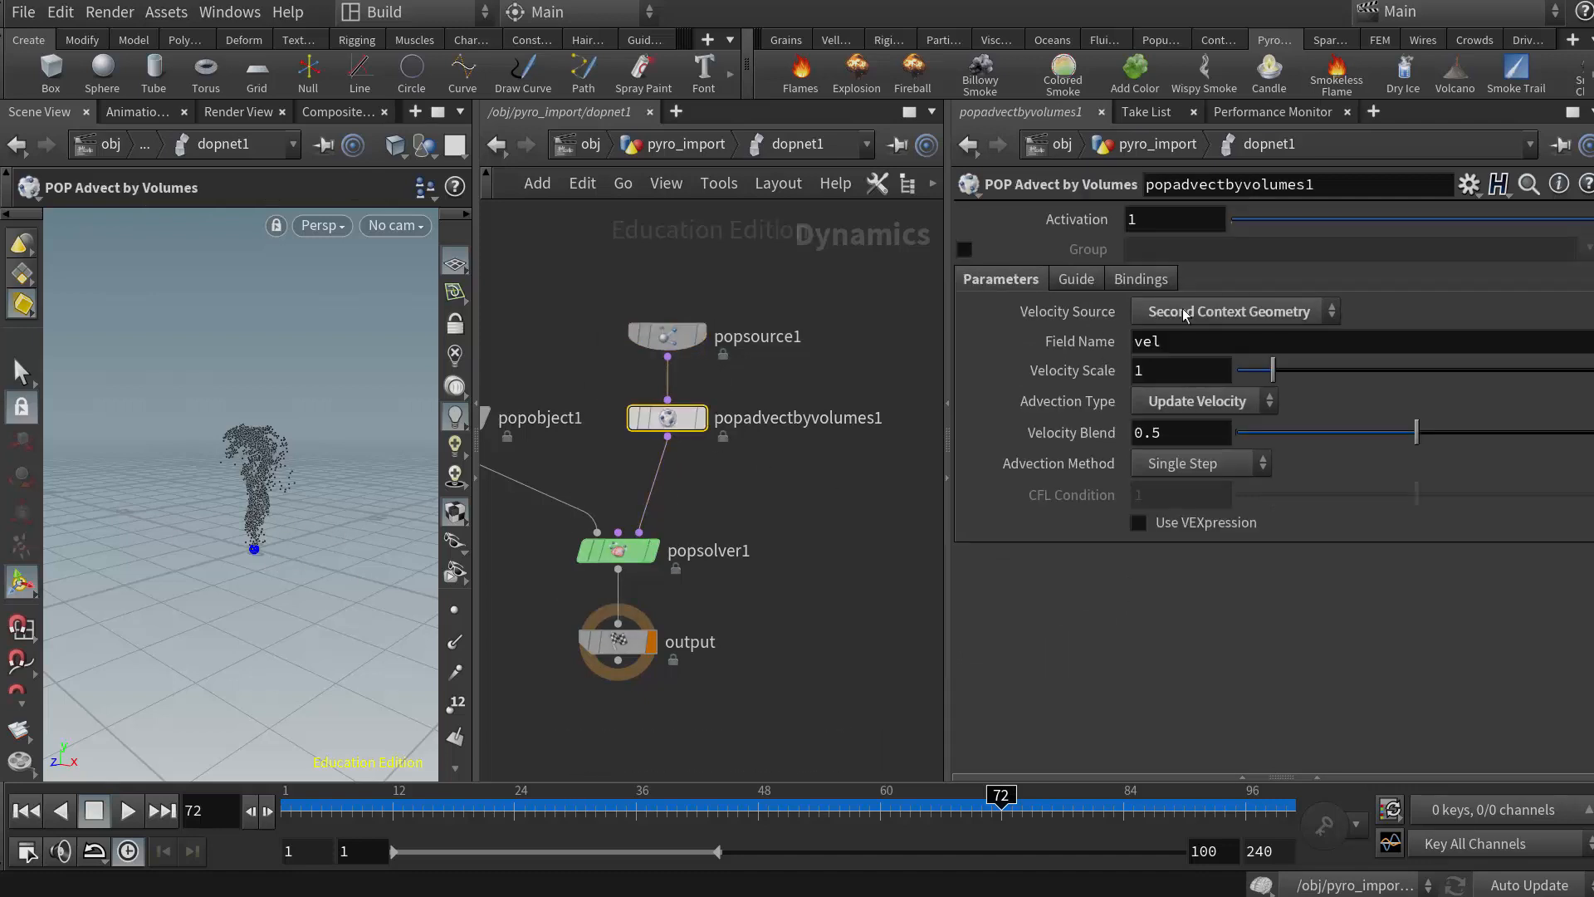
- Check popadvectbyvolumes1's advection type options, keeping Update Velocity, and examine its vel field name
{"action": "left_click", "coordinate": [1204, 403]}
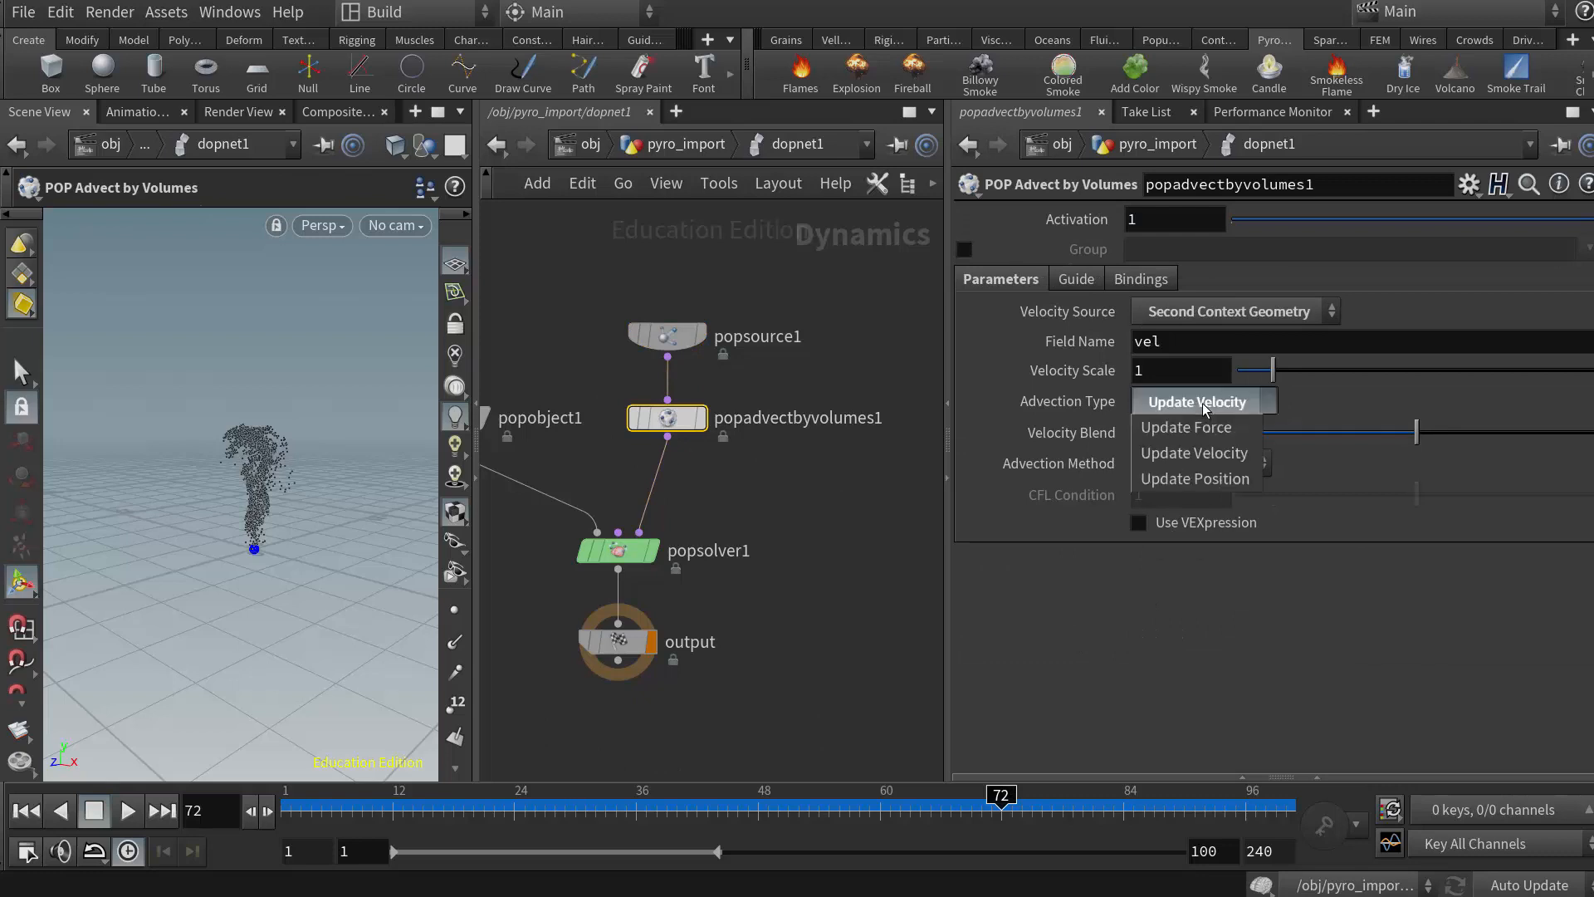
{"action": "left_click", "coordinate": [1194, 453]}
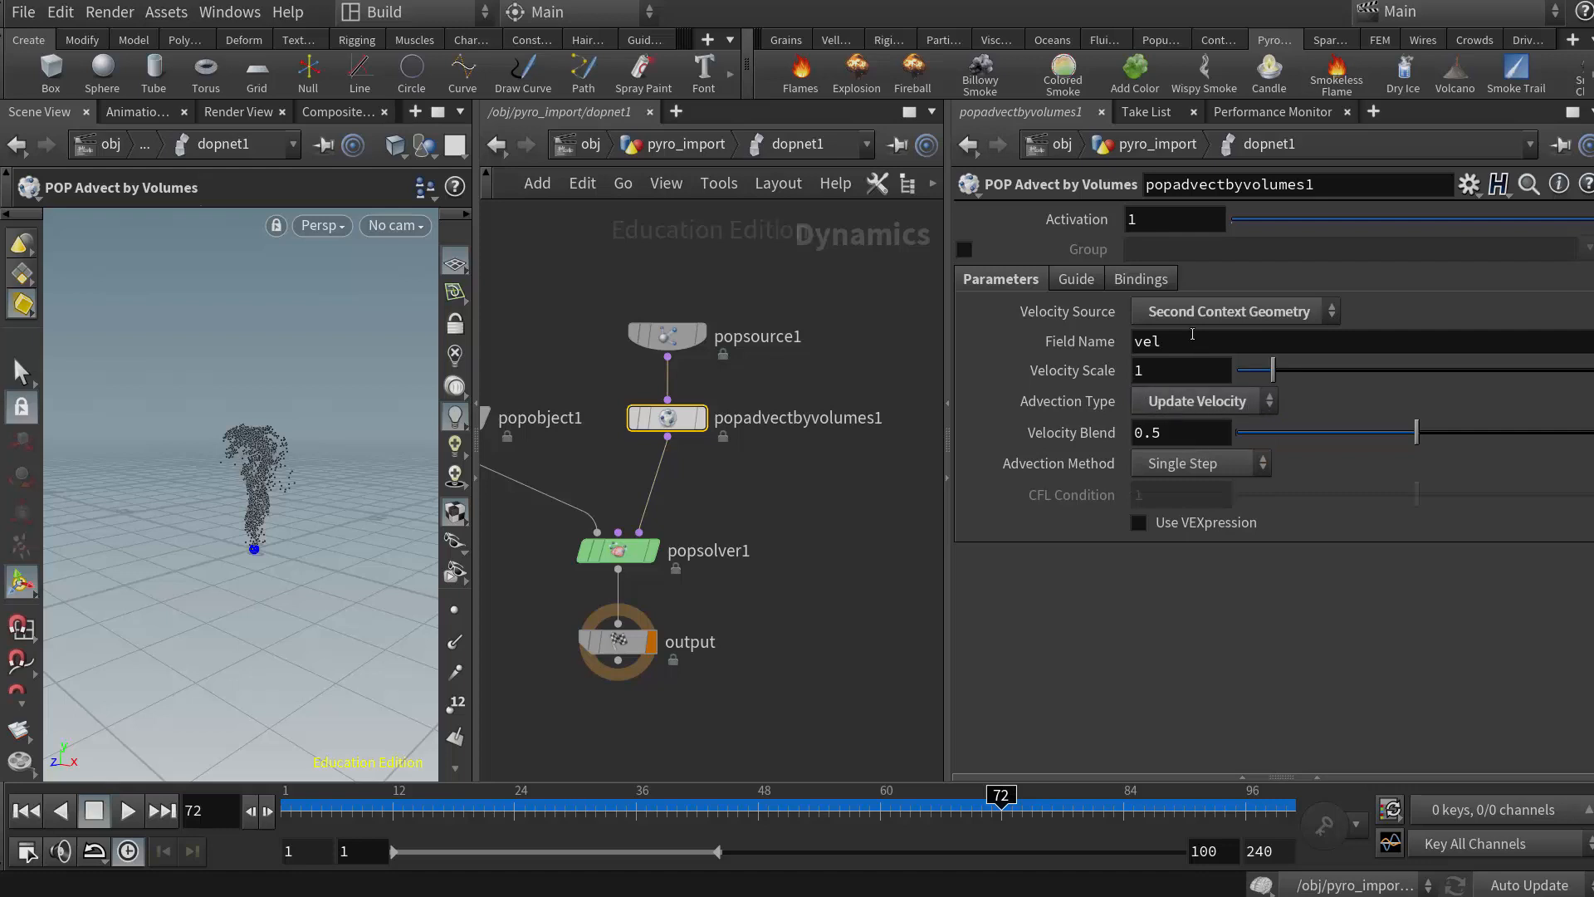
{"action": "double_click", "coordinate": [1154, 339]}
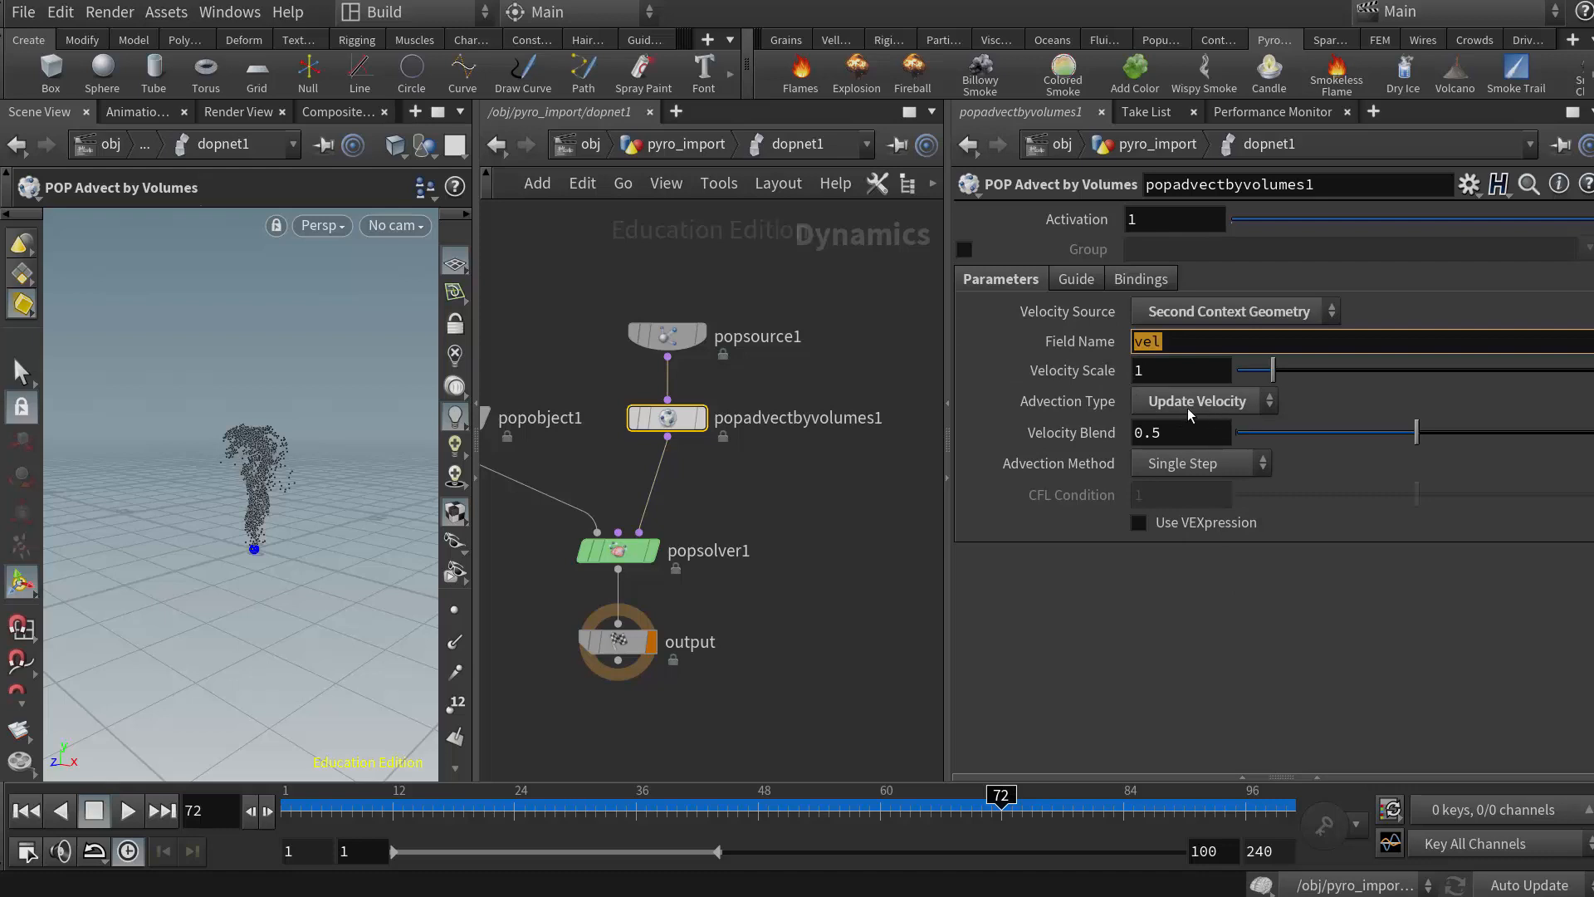
{"action": "mouse_move", "coordinate": [668, 417]}
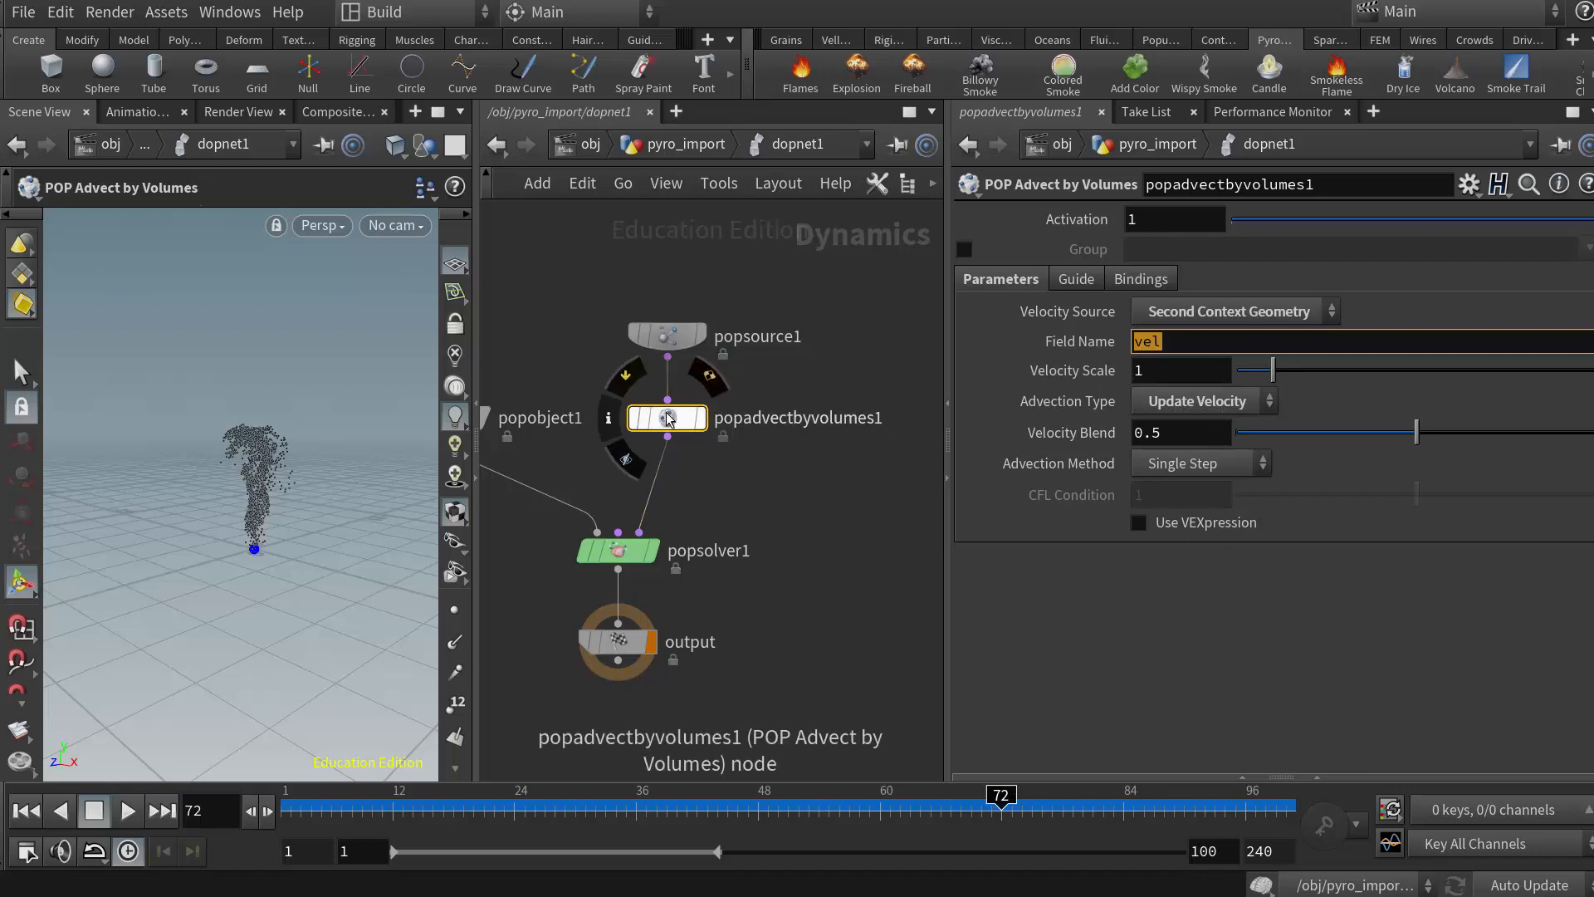
{"action": "mouse_move", "coordinate": [644, 548]}
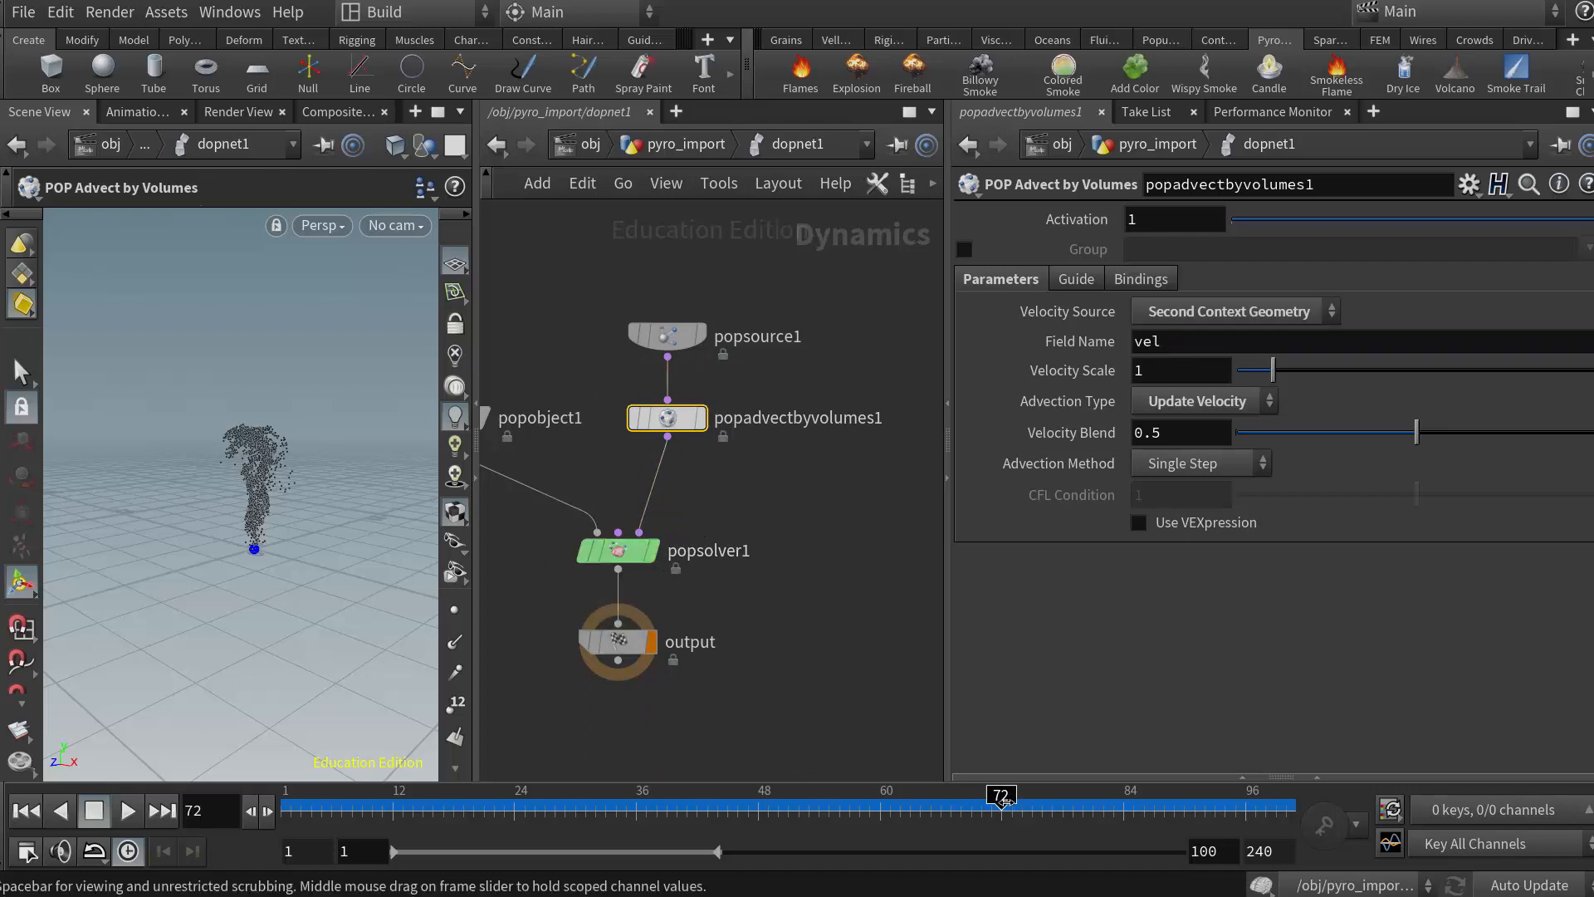
- Scrub the timeline forward from frame 72 and back to frame 76 to preview the advected particles
{"action": "mouse_move", "coordinate": [1003, 797]}
{"action": "left_mouse_down"}
{"action": "mouse_move", "coordinate": [303, 797]}
{"action": "mouse_move", "coordinate": [1163, 804]}
{"action": "mouse_move", "coordinate": [403, 795]}
{"action": "mouse_move", "coordinate": [997, 793]}
{"action": "mouse_move", "coordinate": [1020, 779]}
{"action": "mouse_move", "coordinate": [473, 796]}
{"action": "mouse_move", "coordinate": [1096, 793]}
{"action": "left_mouse_up"}
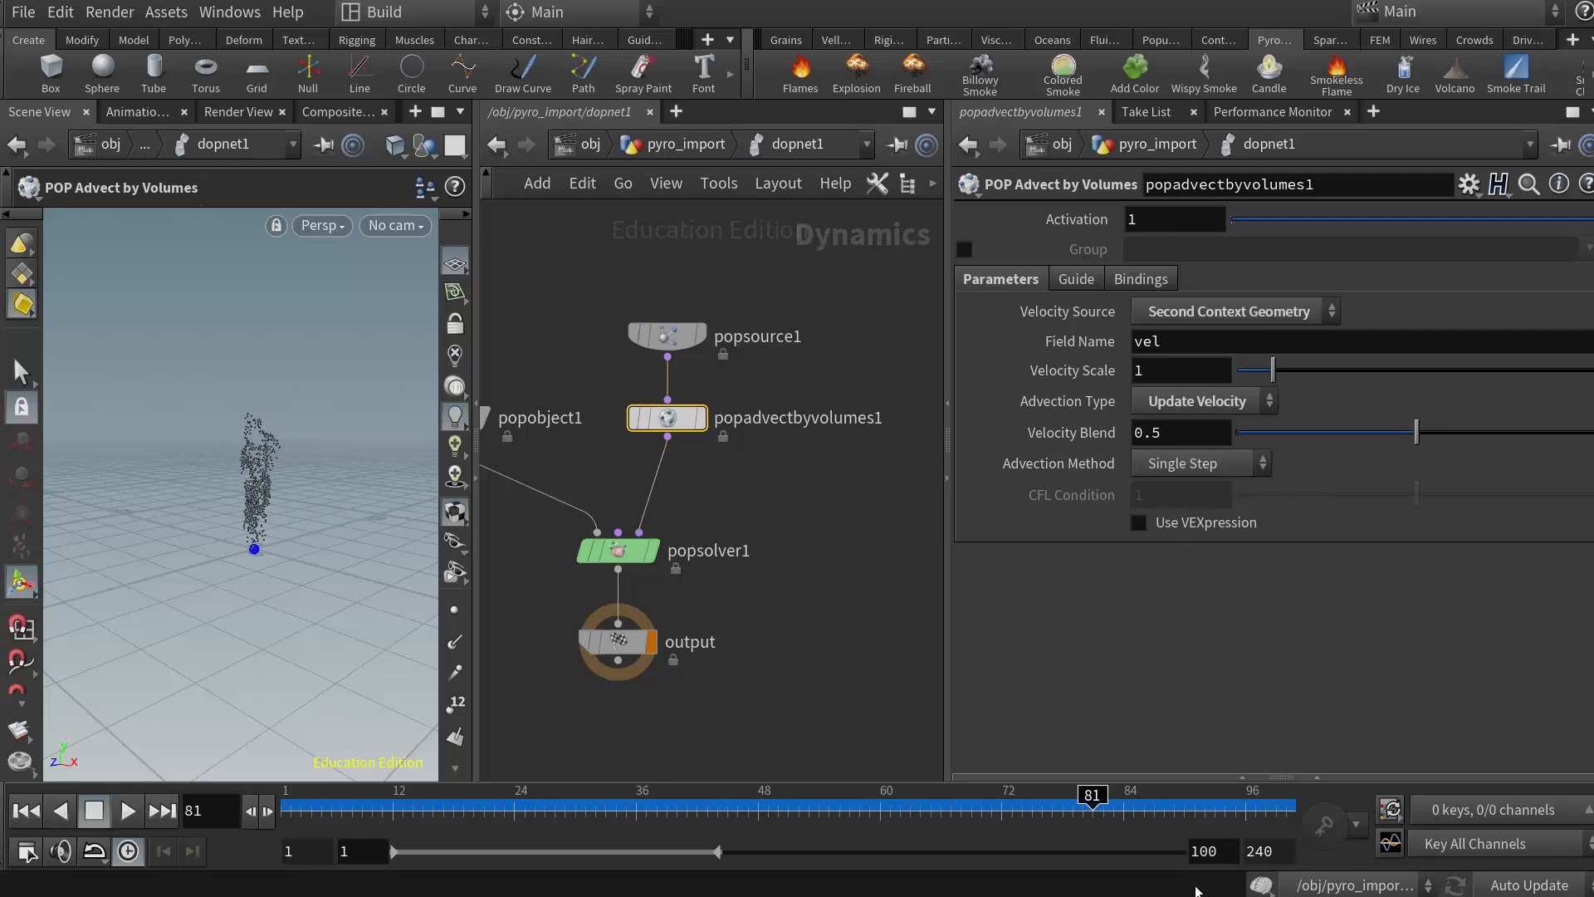
{"action": "mouse_move", "coordinate": [1092, 804]}
{"action": "left_mouse_down"}
{"action": "mouse_move", "coordinate": [482, 804]}
{"action": "mouse_move", "coordinate": [1094, 827]}
{"action": "mouse_move", "coordinate": [676, 804]}
{"action": "mouse_move", "coordinate": [1090, 804]}
{"action": "left_mouse_up"}
{"action": "mouse_move", "coordinate": [1082, 795]}
{"action": "left_mouse_down"}
{"action": "mouse_move", "coordinate": [423, 804]}
{"action": "mouse_move", "coordinate": [1113, 804]}
{"action": "mouse_move", "coordinate": [440, 789]}
{"action": "mouse_move", "coordinate": [1071, 802]}
{"action": "mouse_move", "coordinate": [462, 808]}
{"action": "mouse_move", "coordinate": [1096, 804]}
{"action": "mouse_move", "coordinate": [390, 804]}
{"action": "mouse_move", "coordinate": [1042, 803]}
{"action": "left_mouse_up"}
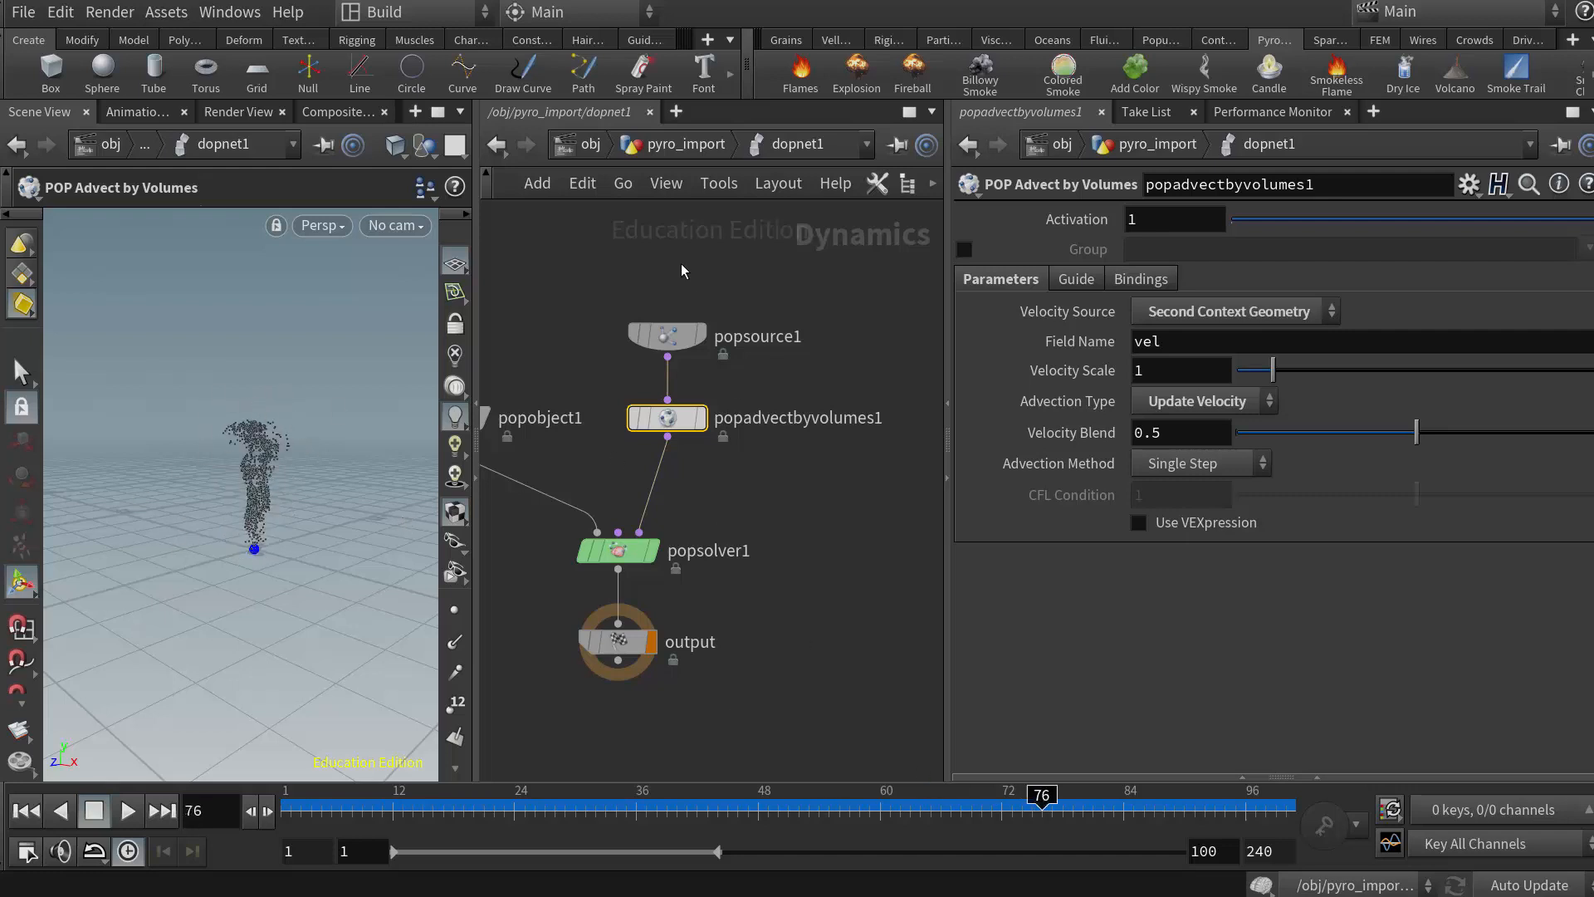
- Return to the pyro_import network and inspect the pscale attribute defined in attribcreate1
{"action": "left_click", "coordinate": [686, 145]}
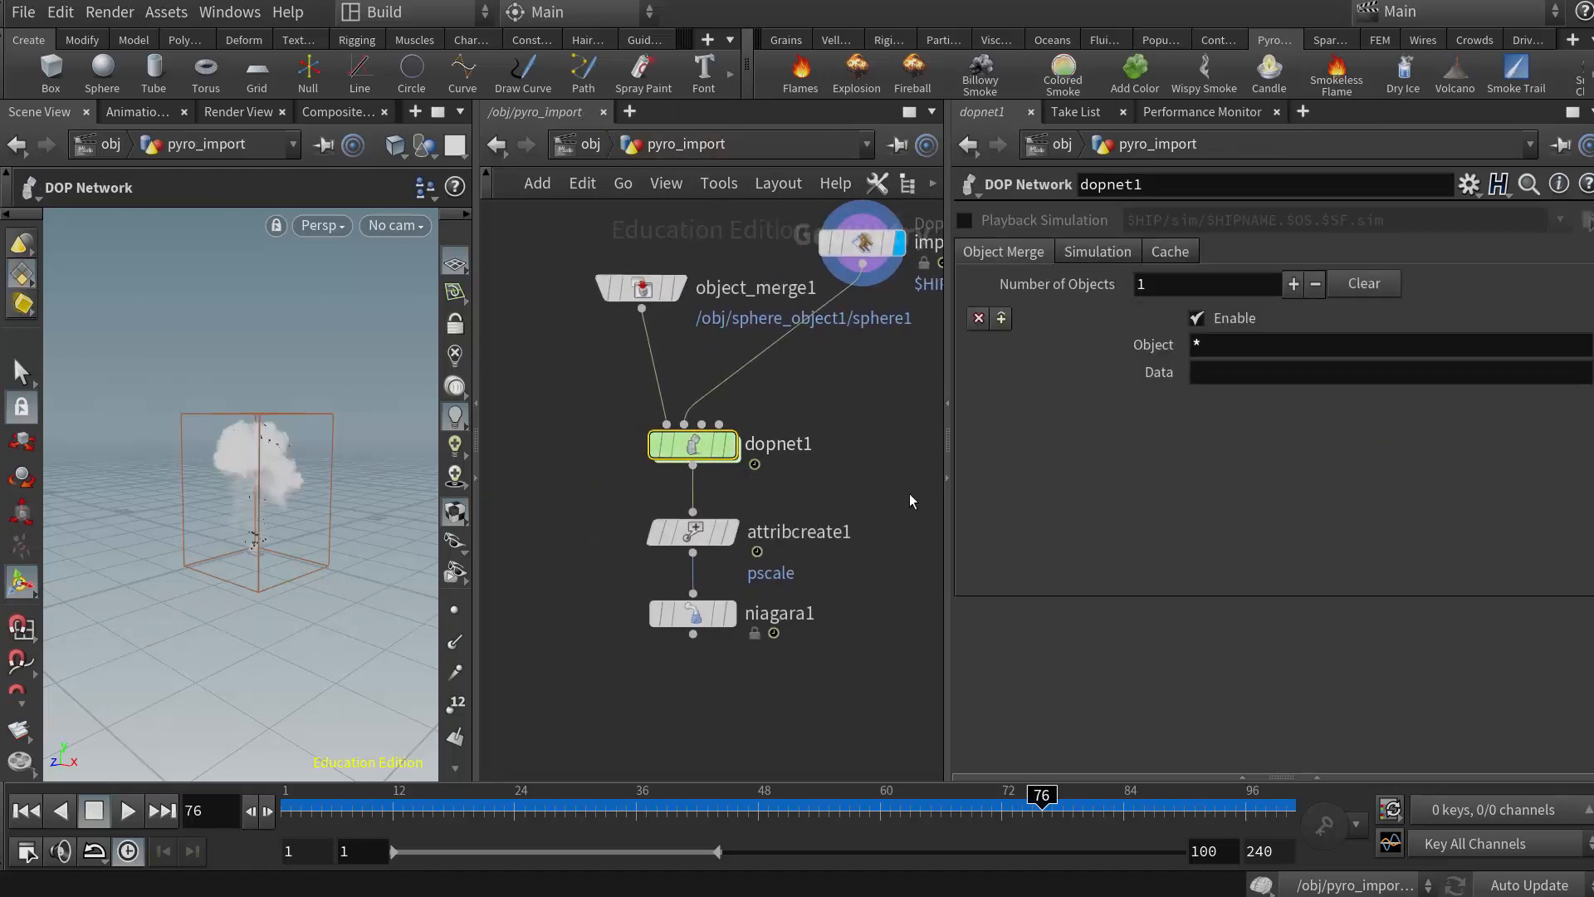
{"action": "left_click", "coordinate": [642, 501]}
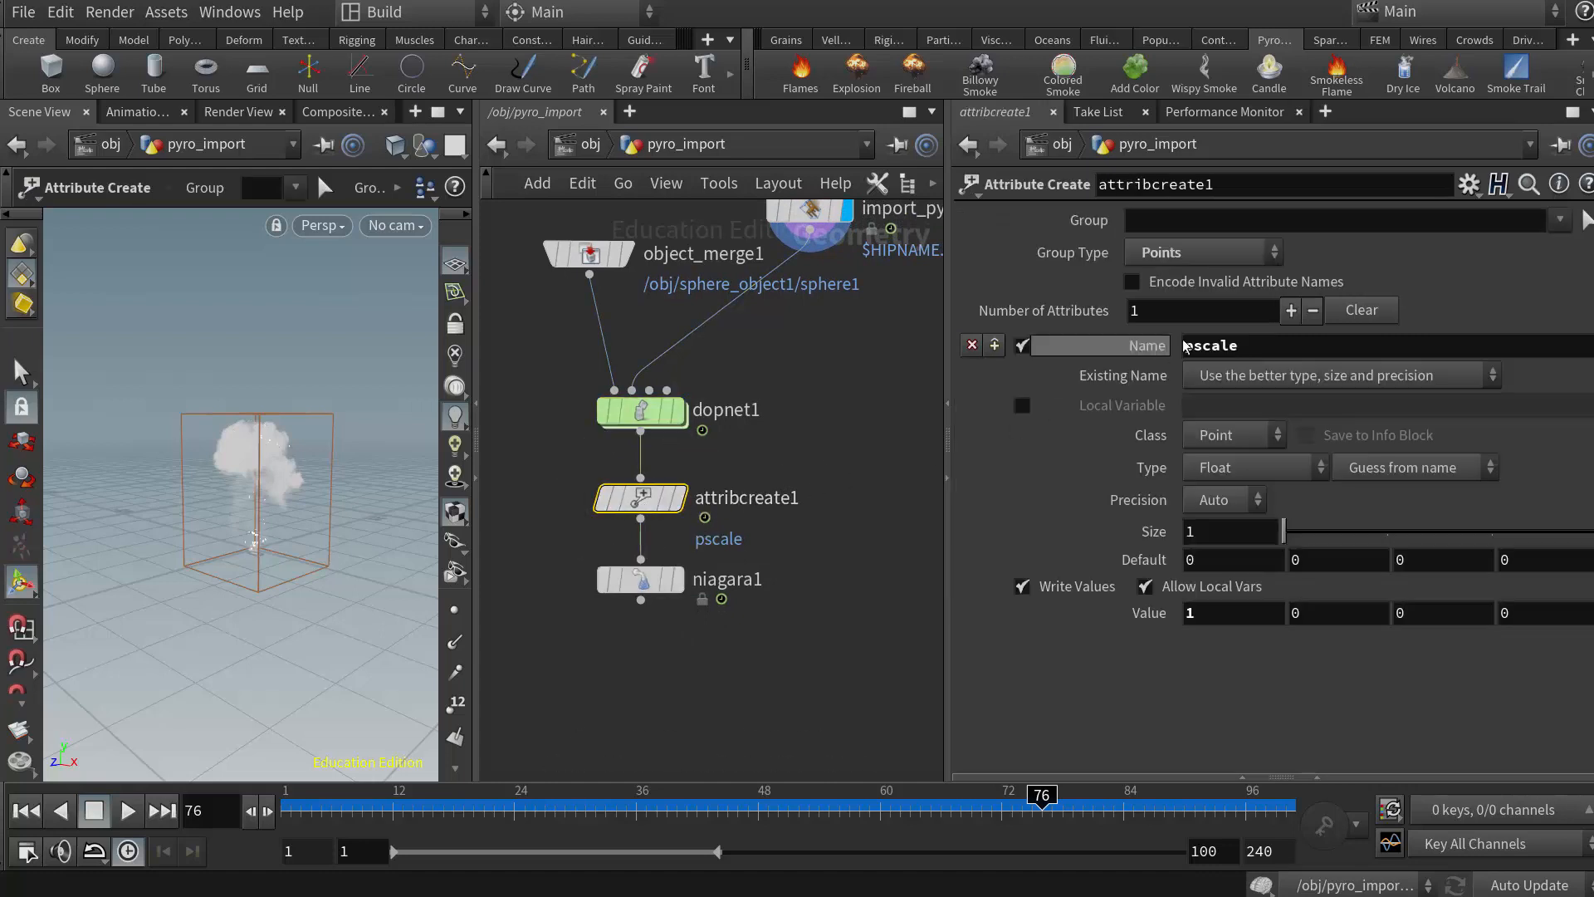
{"action": "left_click", "coordinate": [1211, 346]}
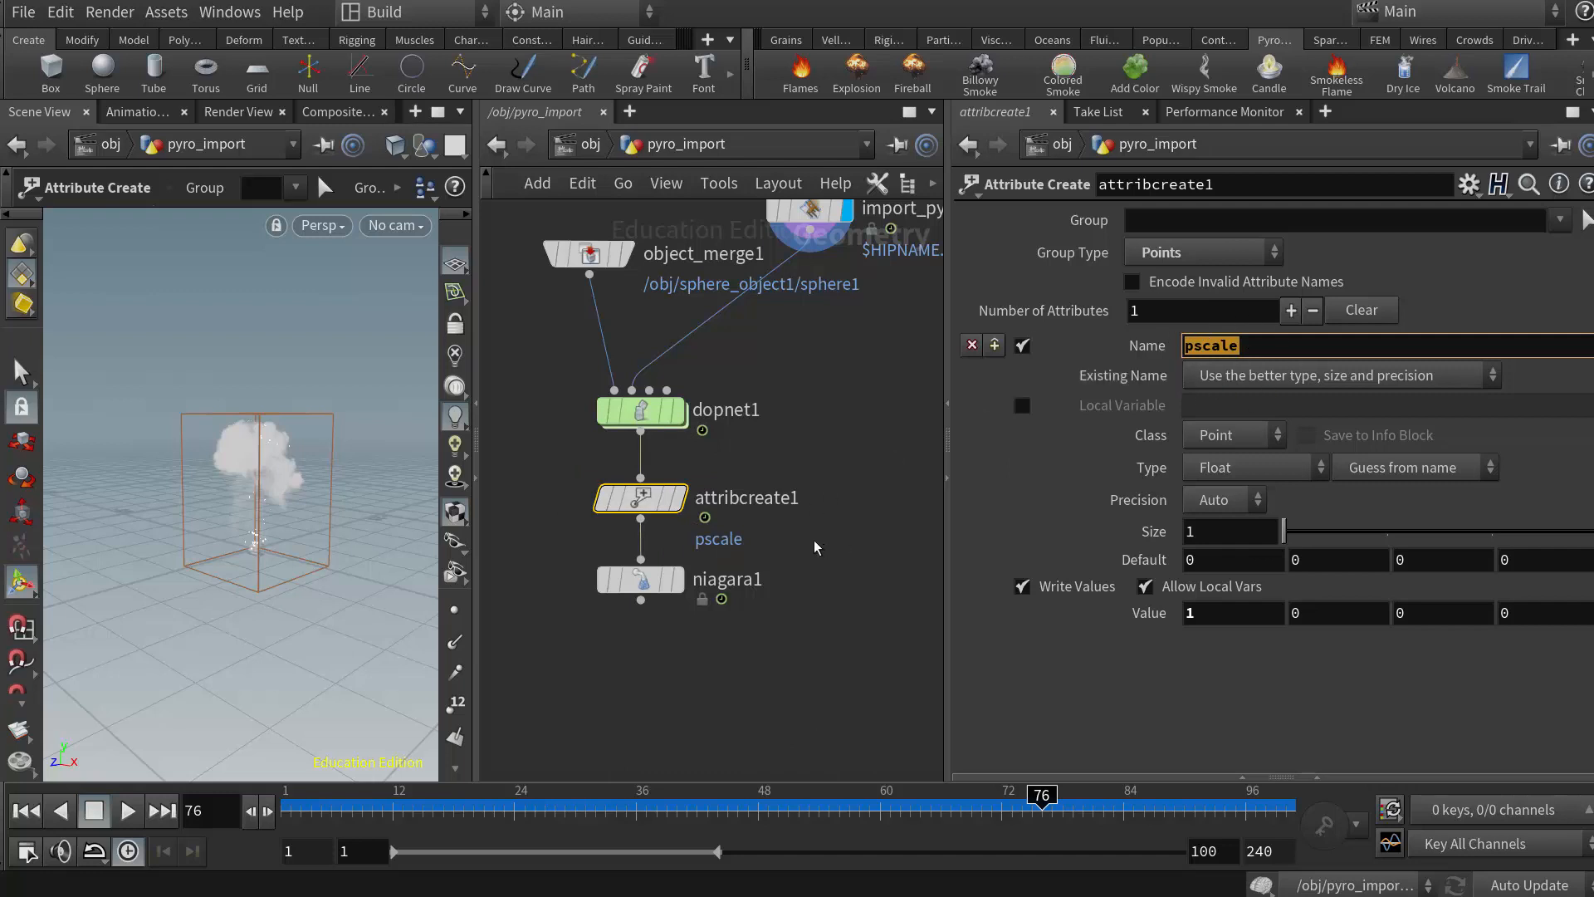
- Inspect the niagara1 node's settings and locate Labs Niagara ROP among the Labs UE4 nodes without adding one
{"action": "left_click", "coordinate": [643, 582]}
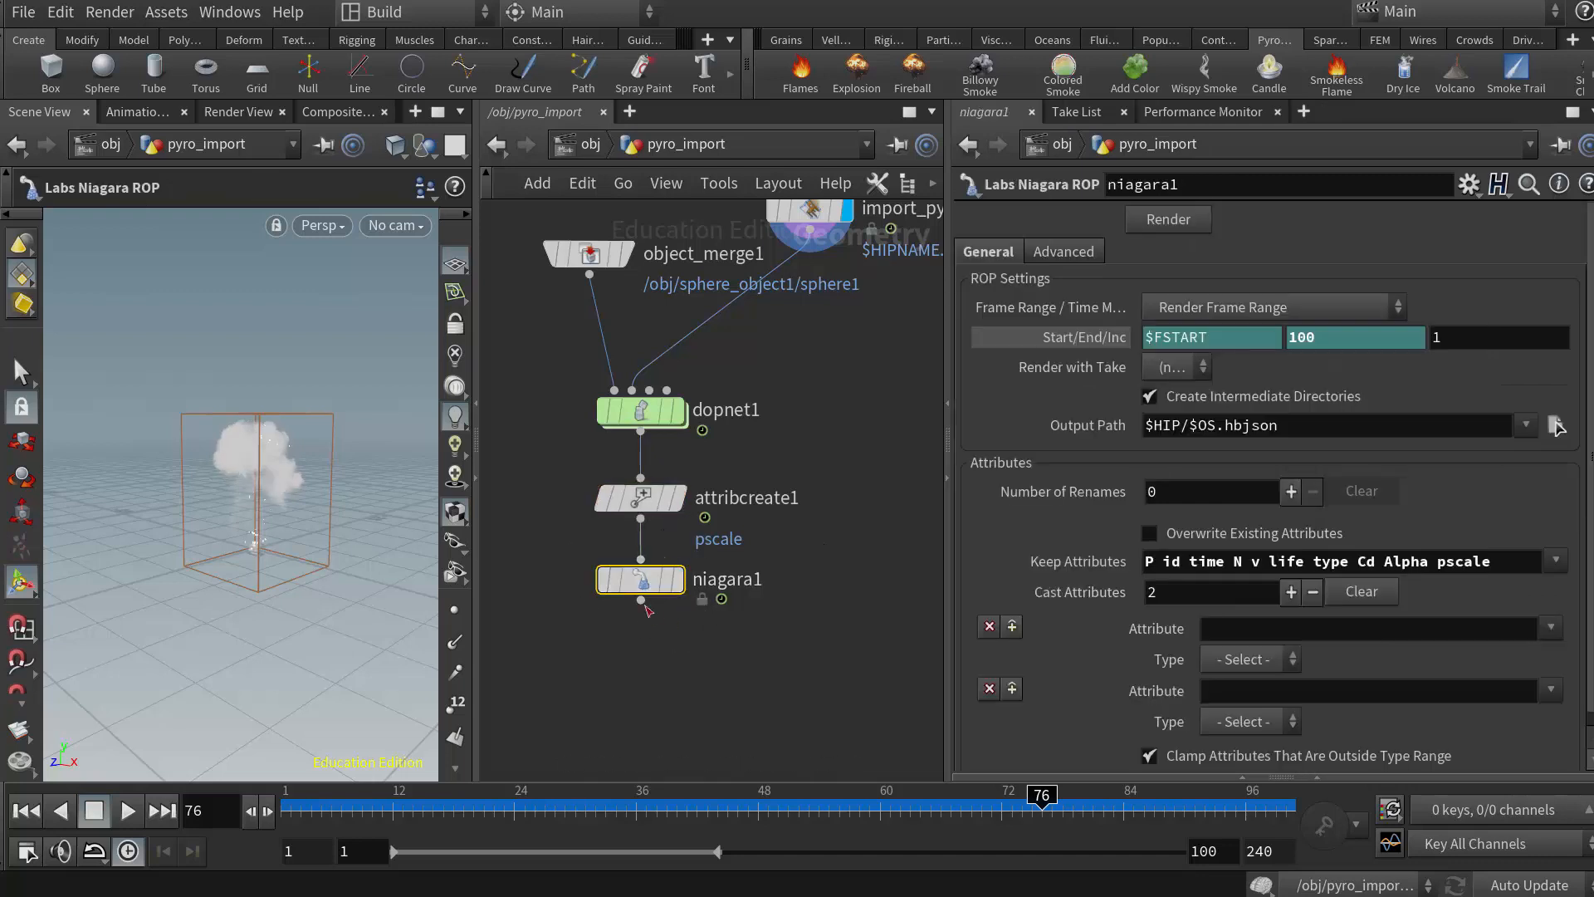
{"action": "mouse_move", "coordinate": [635, 588]}
{"action": "key", "text": "Tab"}
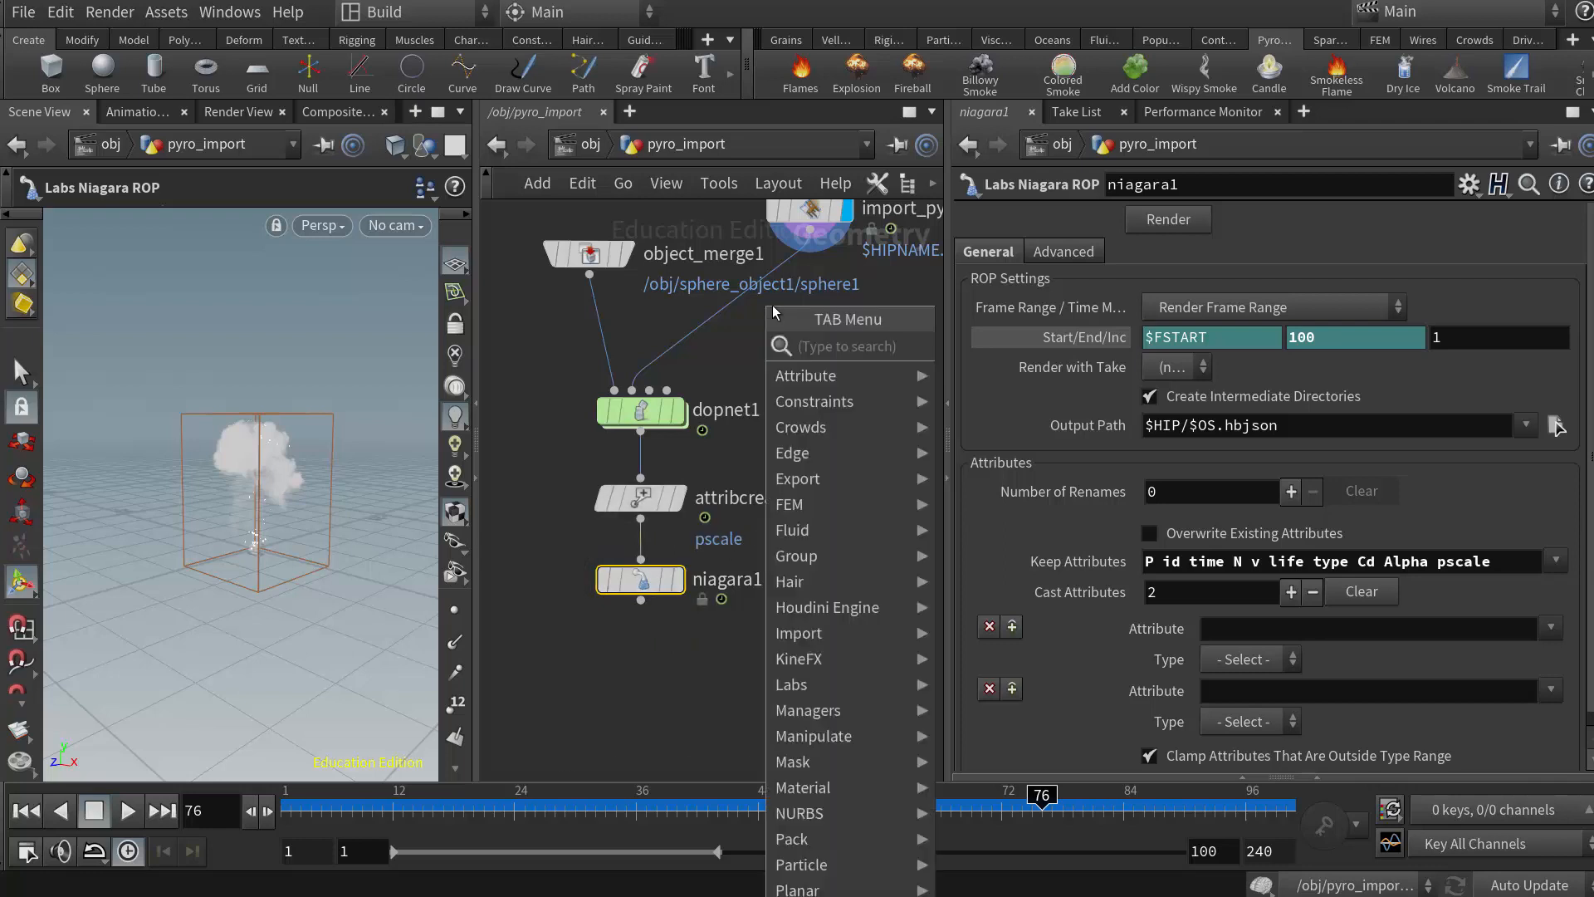
{"action": "mouse_move", "coordinate": [847, 689]}
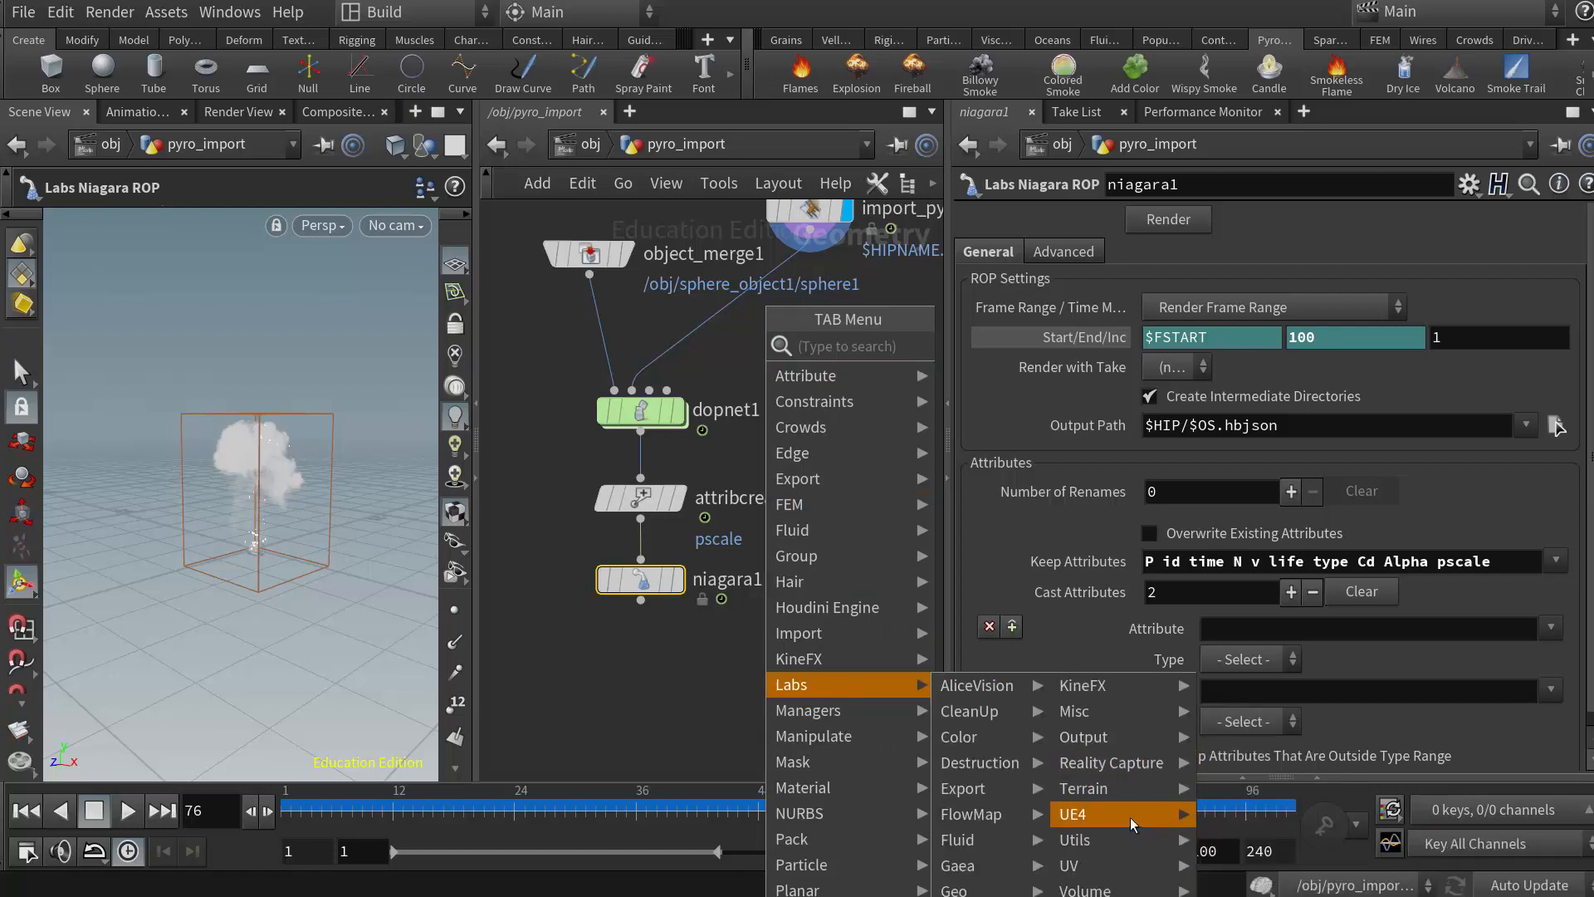
{"action": "mouse_move", "coordinate": [1128, 813]}
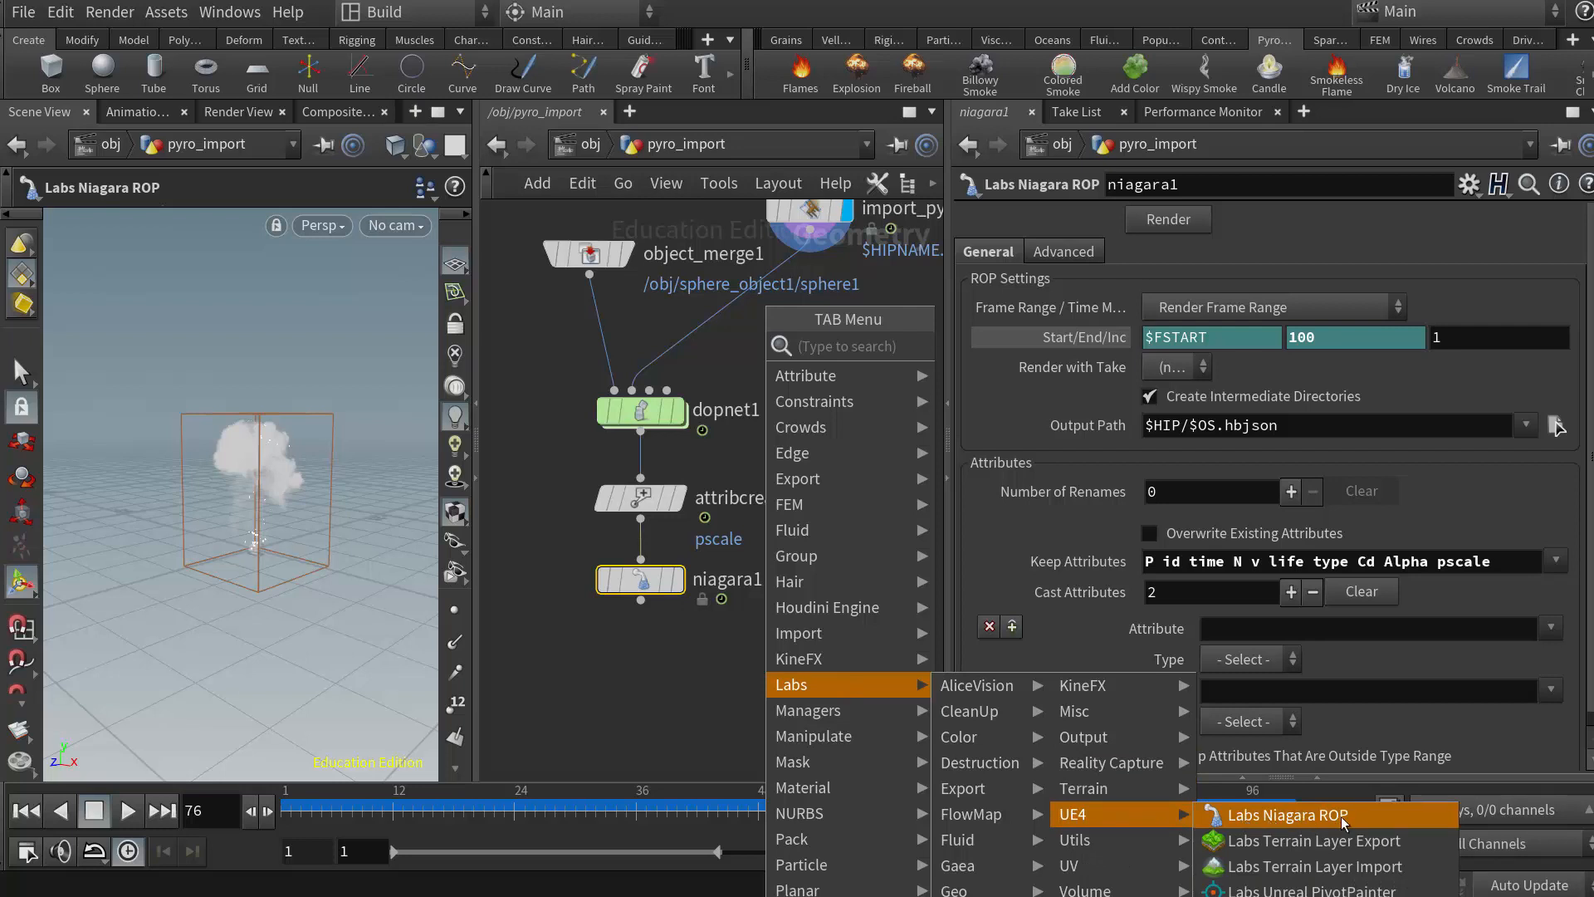
- Display the niagara1 node and review its hbjson output path and the pscale entry in Keep Attributes
{"action": "left_click", "coordinate": [680, 581]}
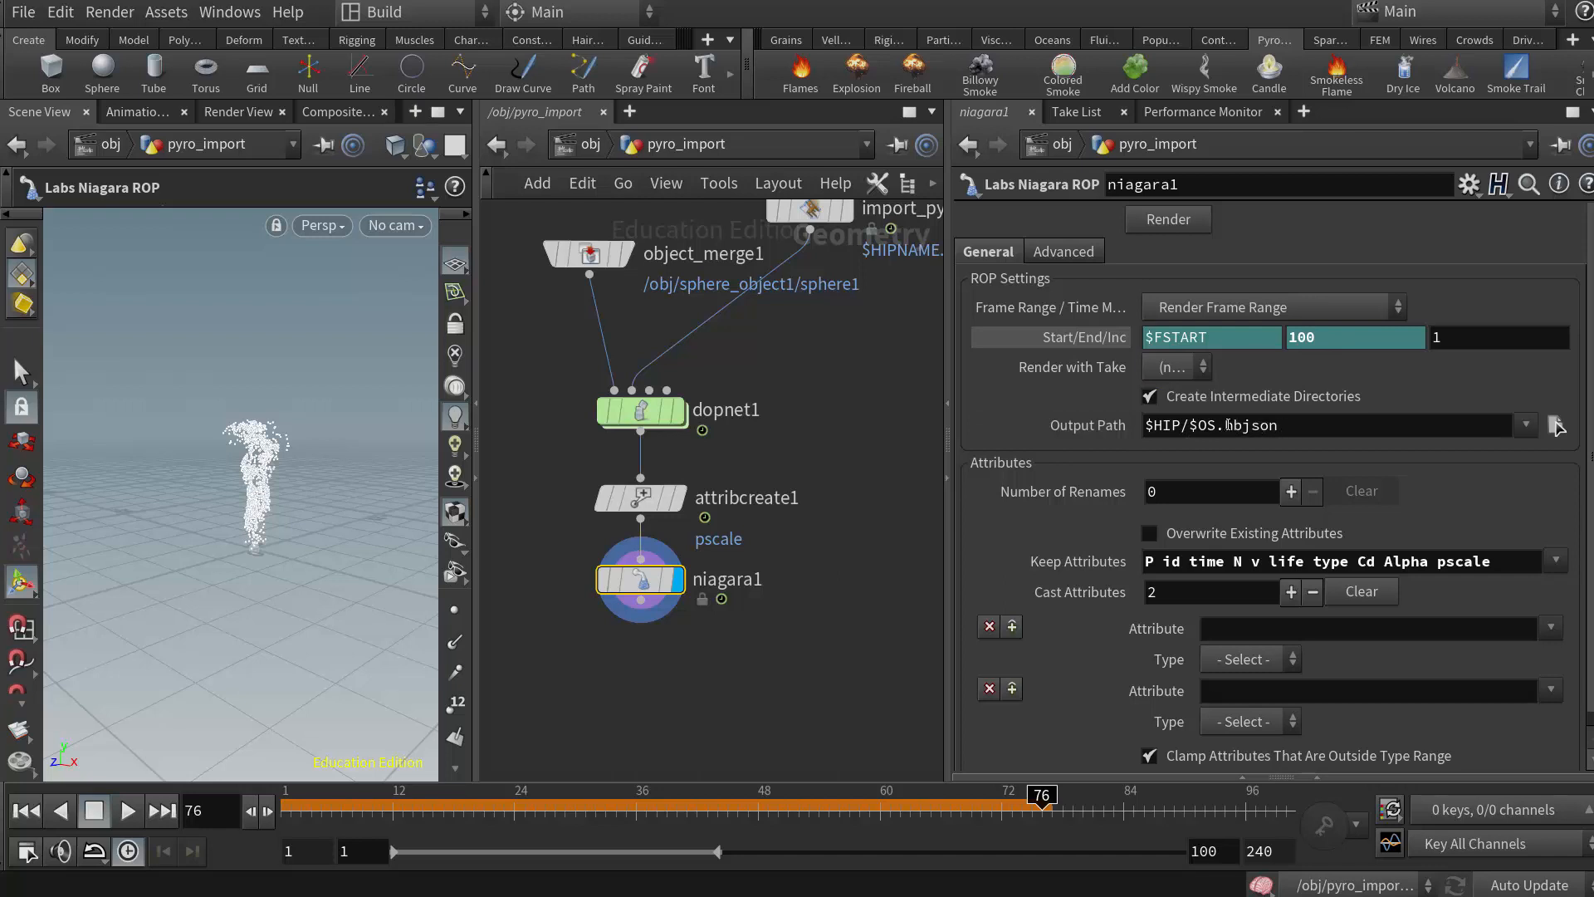
{"action": "double_click", "coordinate": [1229, 426]}
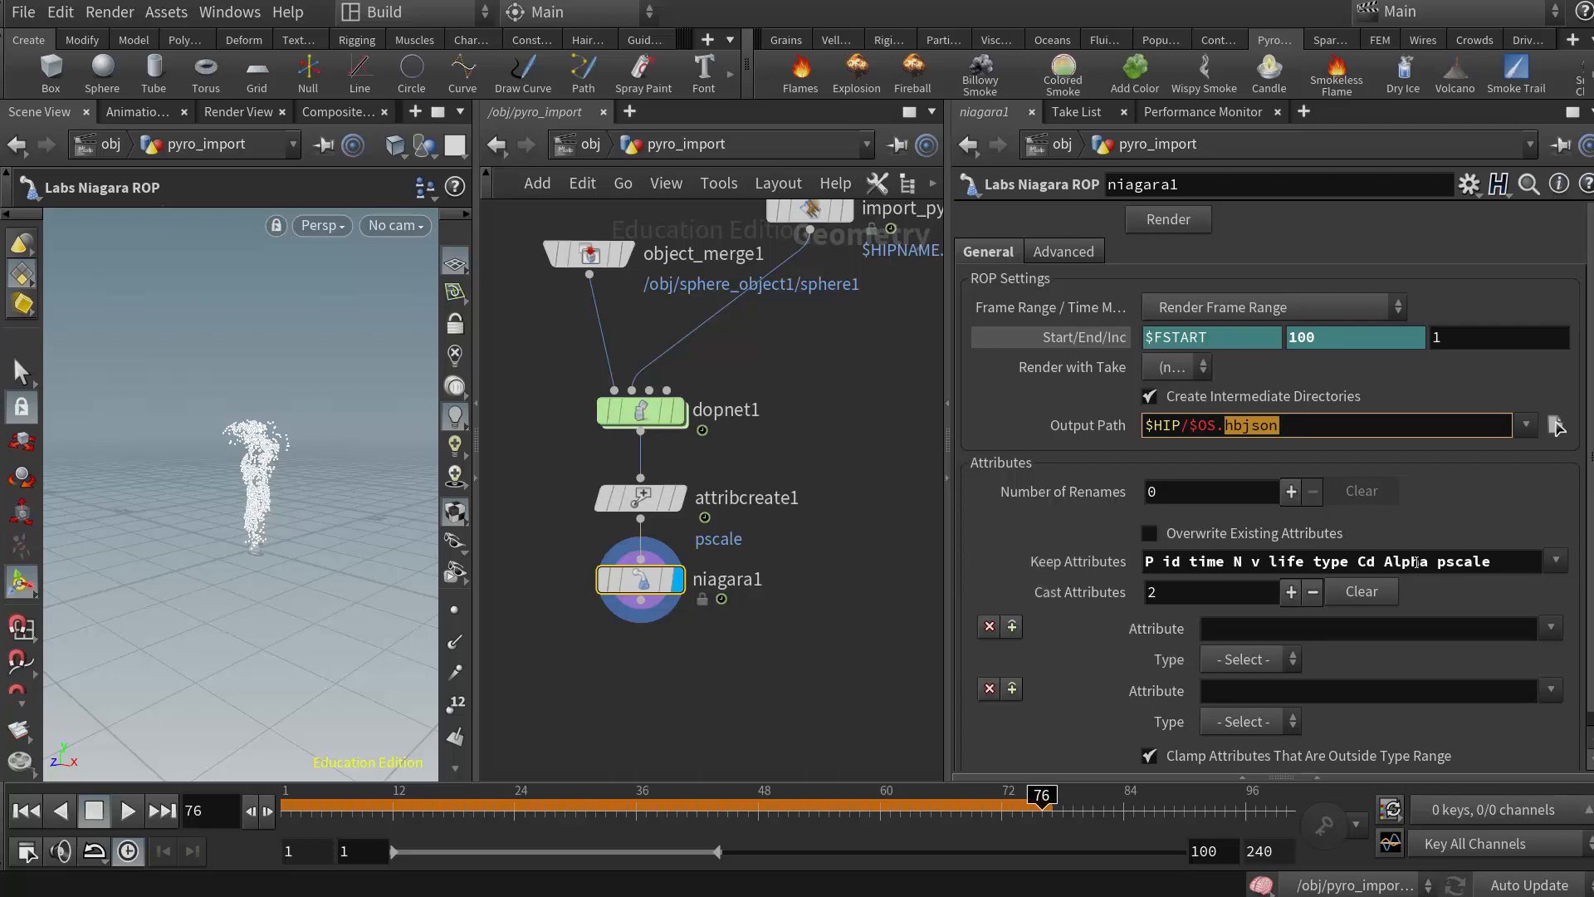
{"action": "double_click", "coordinate": [1440, 561]}
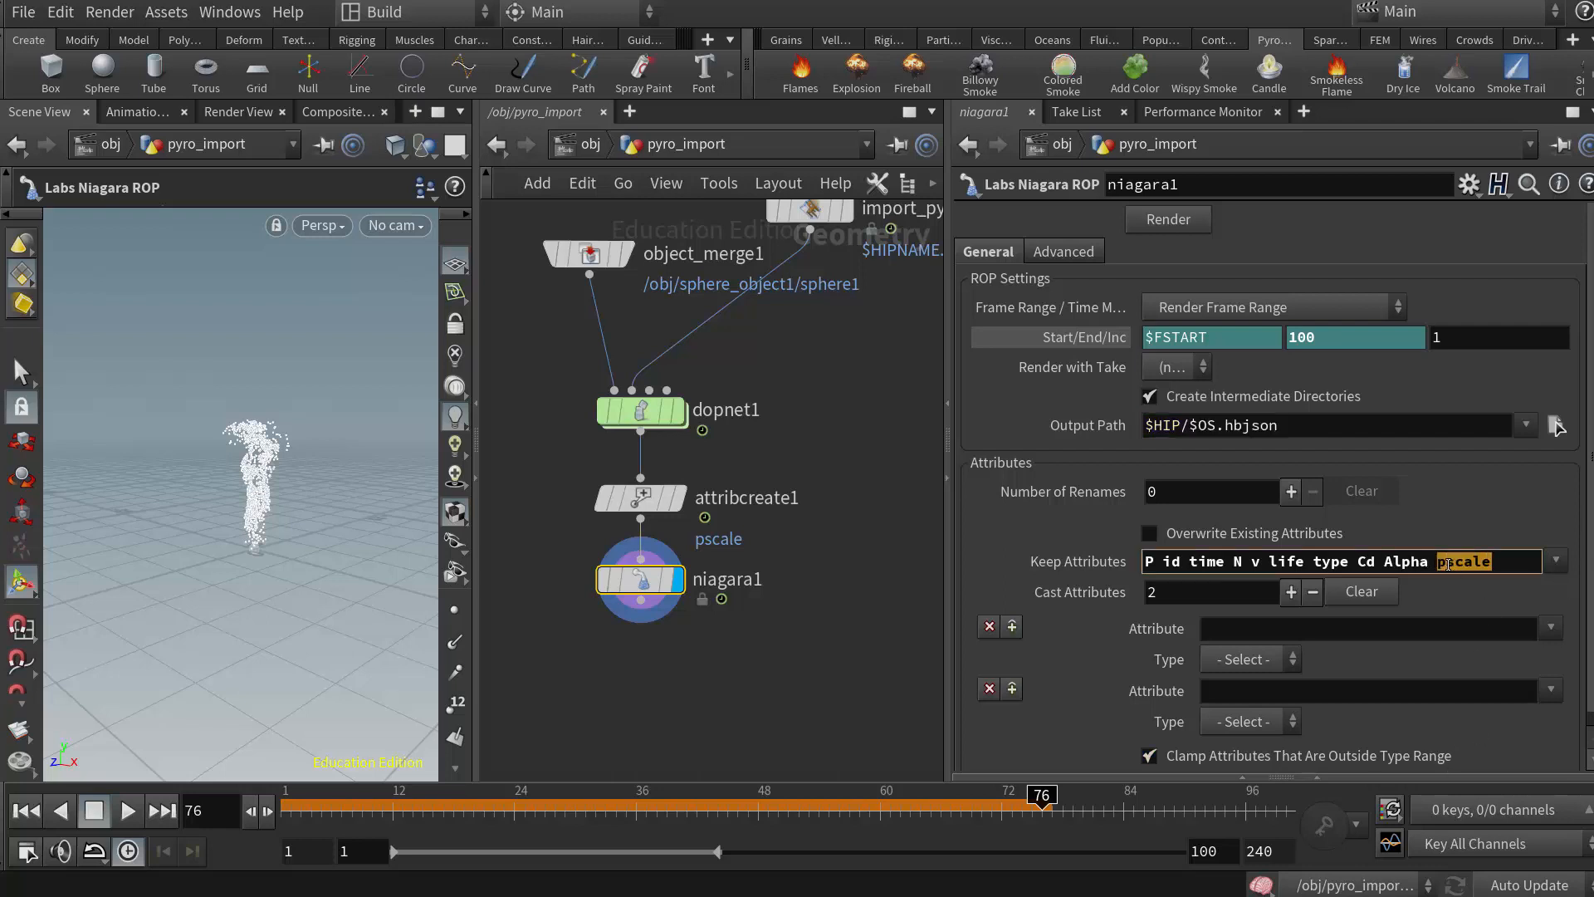
{"action": "mouse_move", "coordinate": [642, 513]}
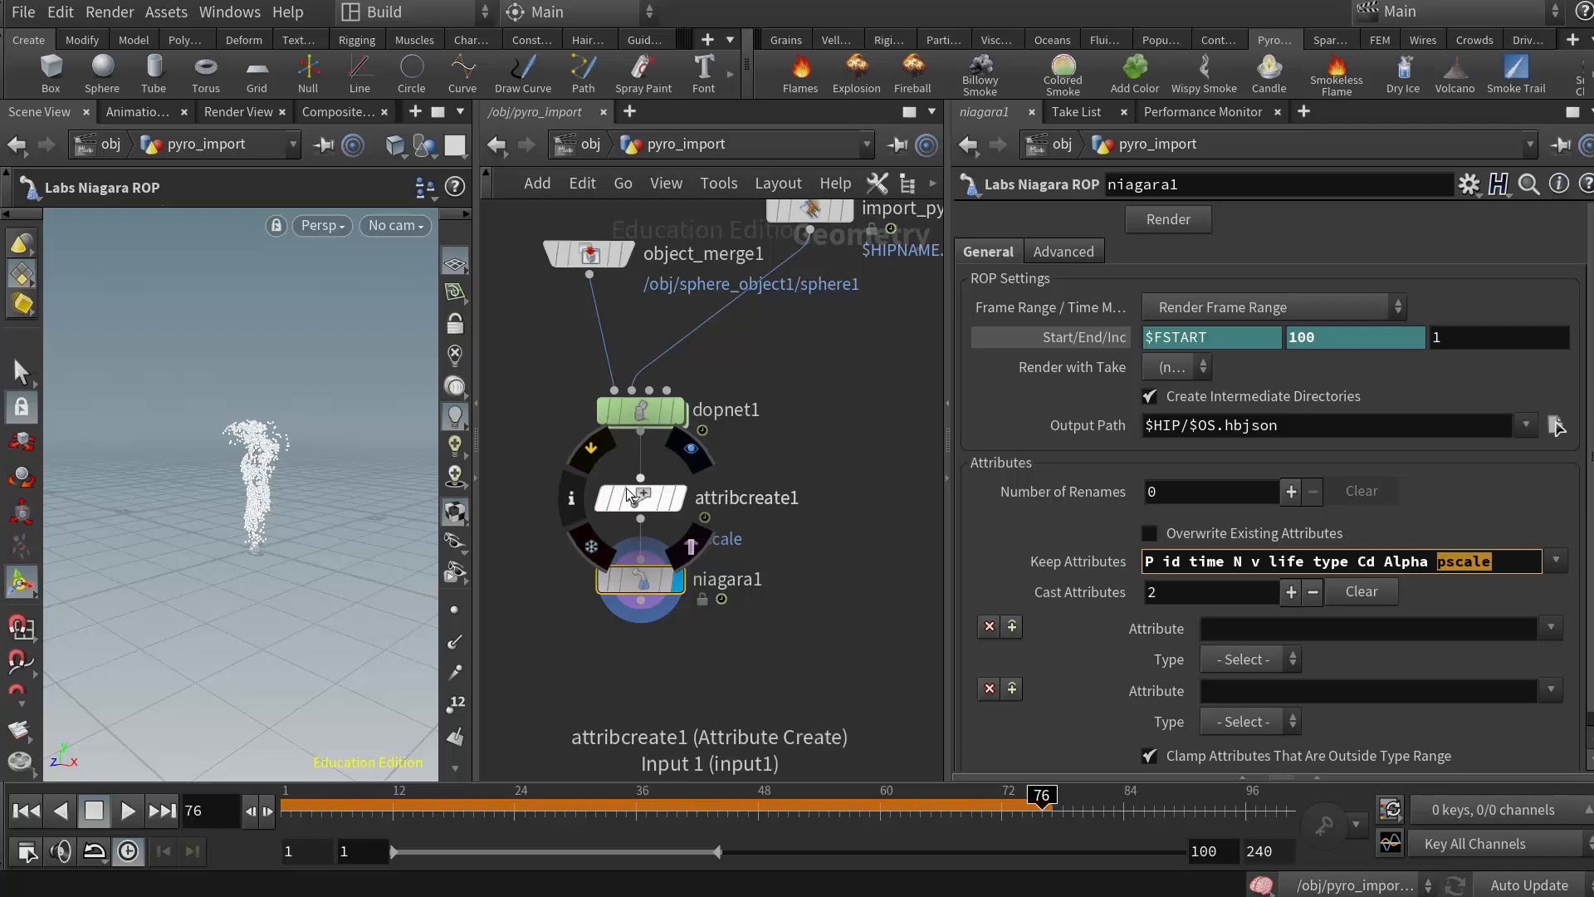
{"action": "left_click", "coordinate": [1434, 564]}
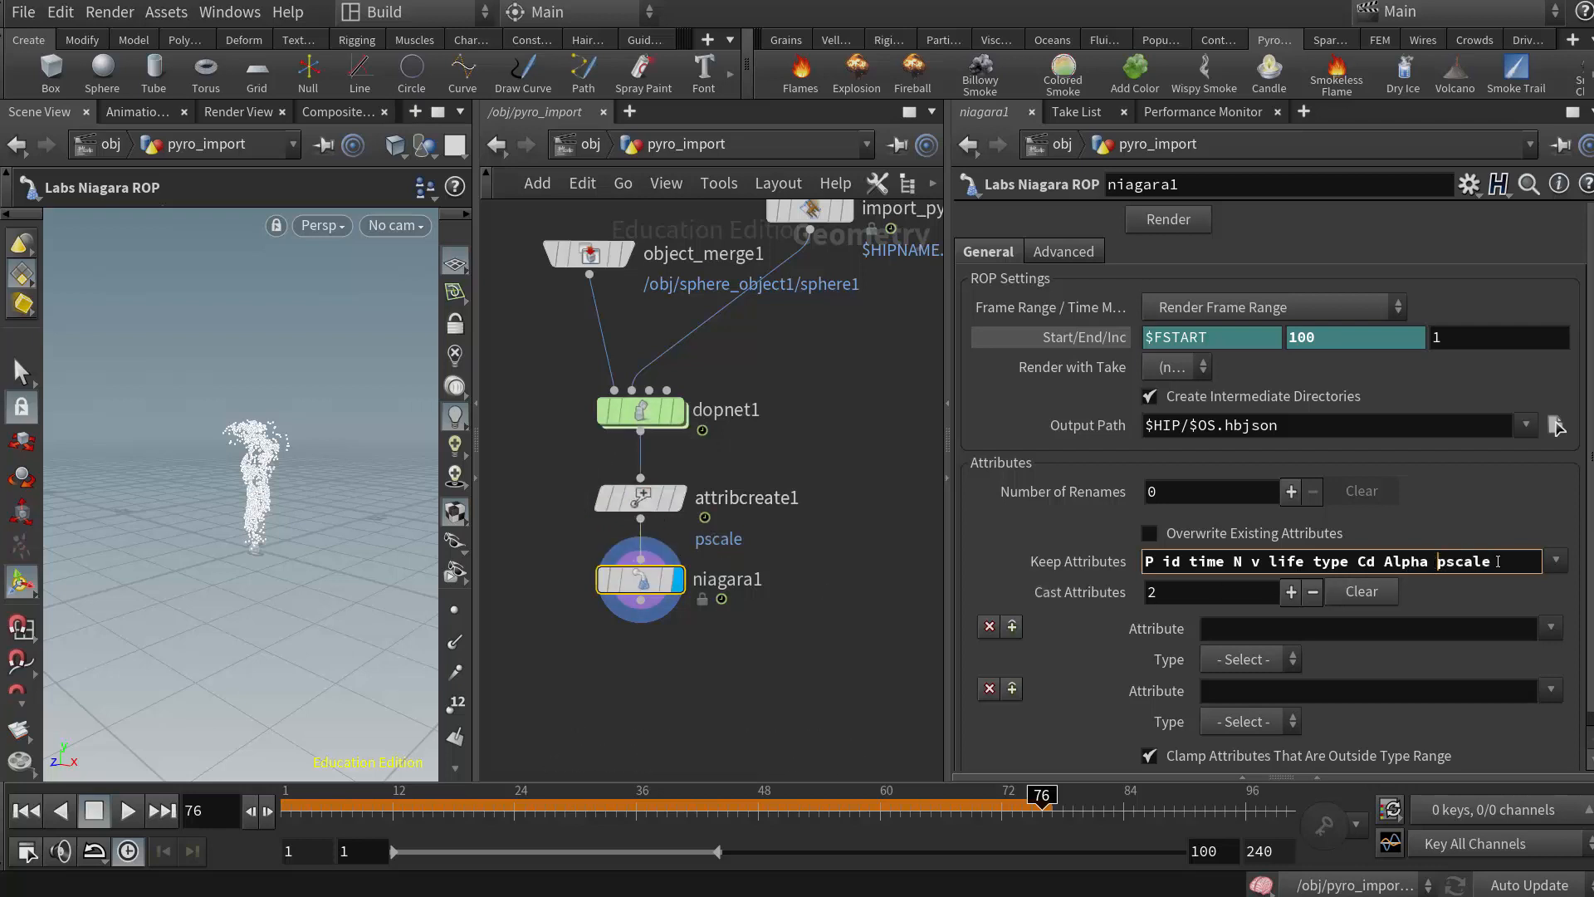
{"action": "left_click_drag", "start_coordinate": [1499, 562], "coordinate": [1436, 562]}
{"action": "left_click", "coordinate": [1506, 561]}
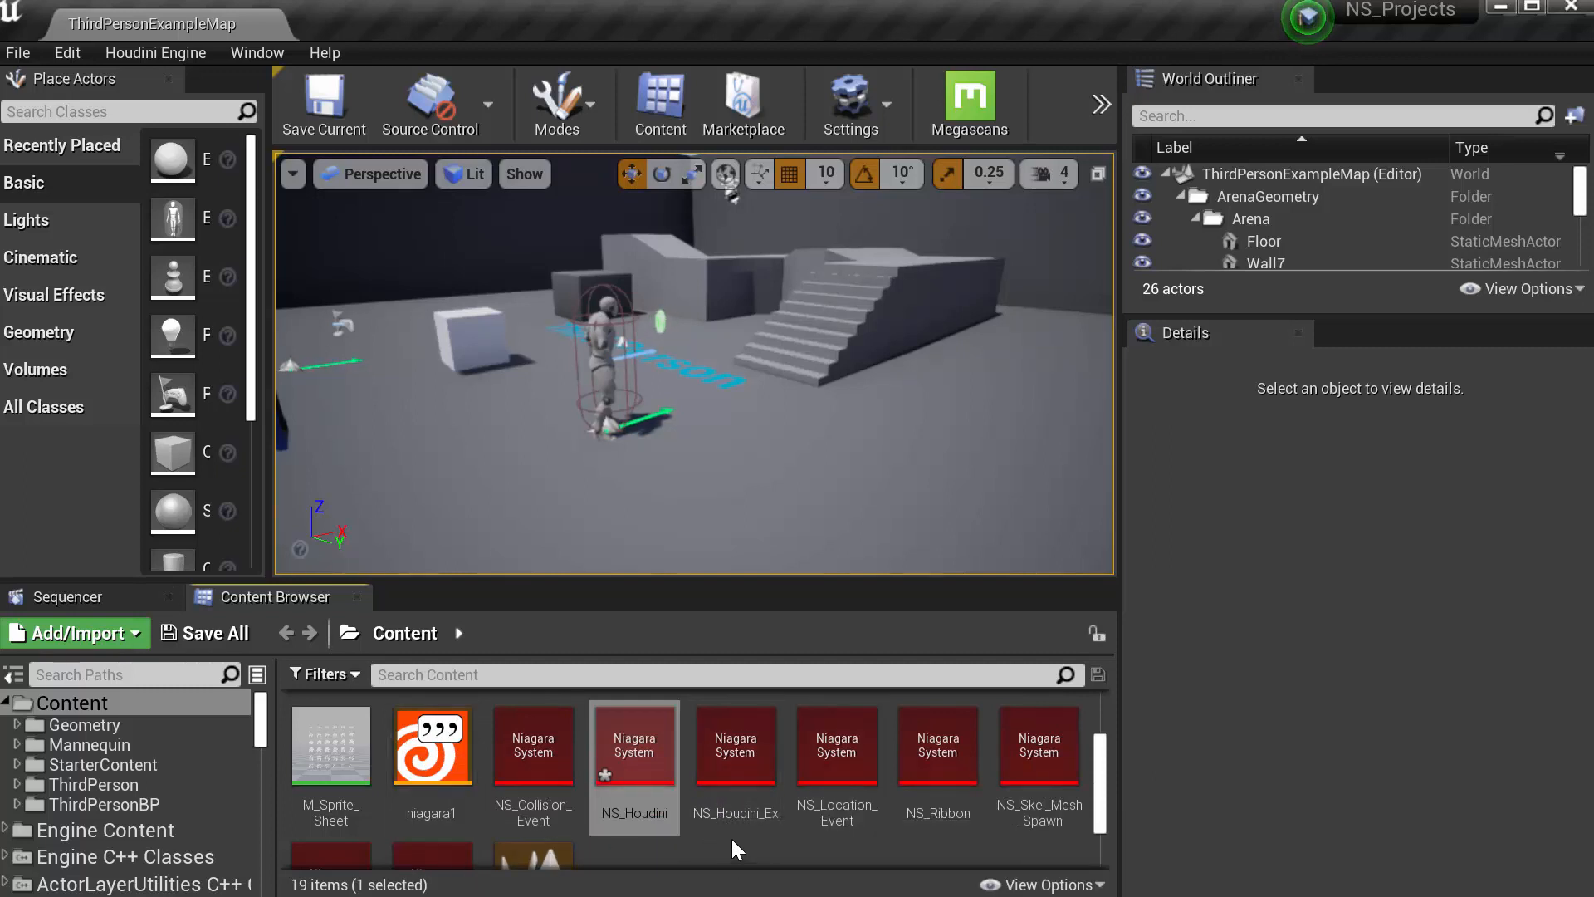
- In Unreal Editor, delete the NS_Houdini Niagara system from the Content folder
{"action": "left_click", "coordinate": [643, 771]}
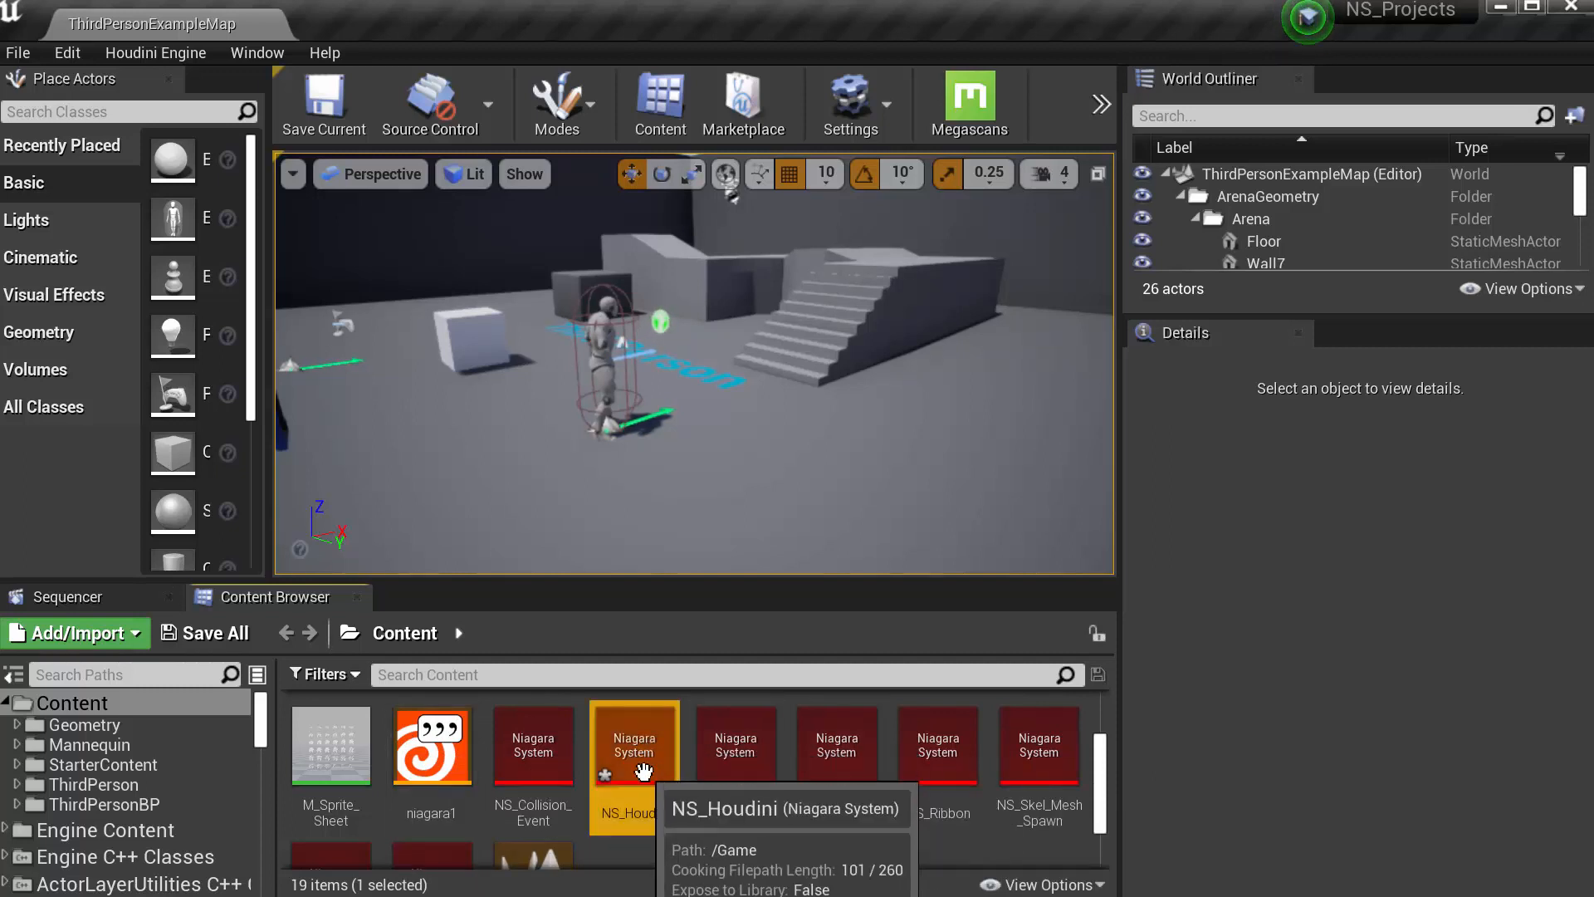
{"action": "key", "text": "Delete"}
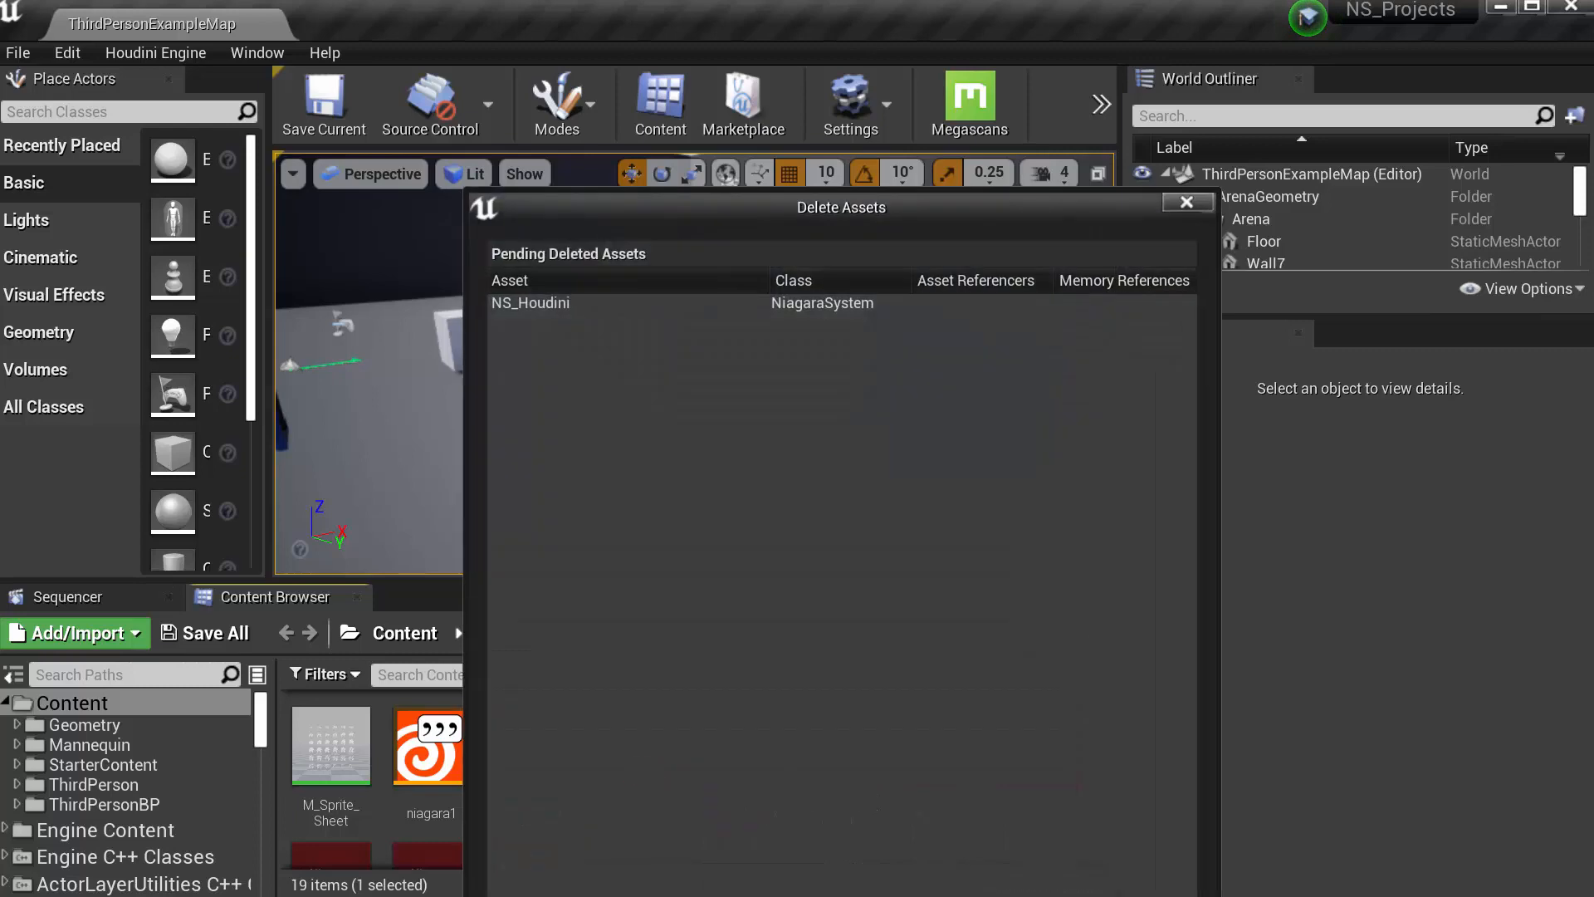
{"action": "left_click", "coordinate": [735, 895]}
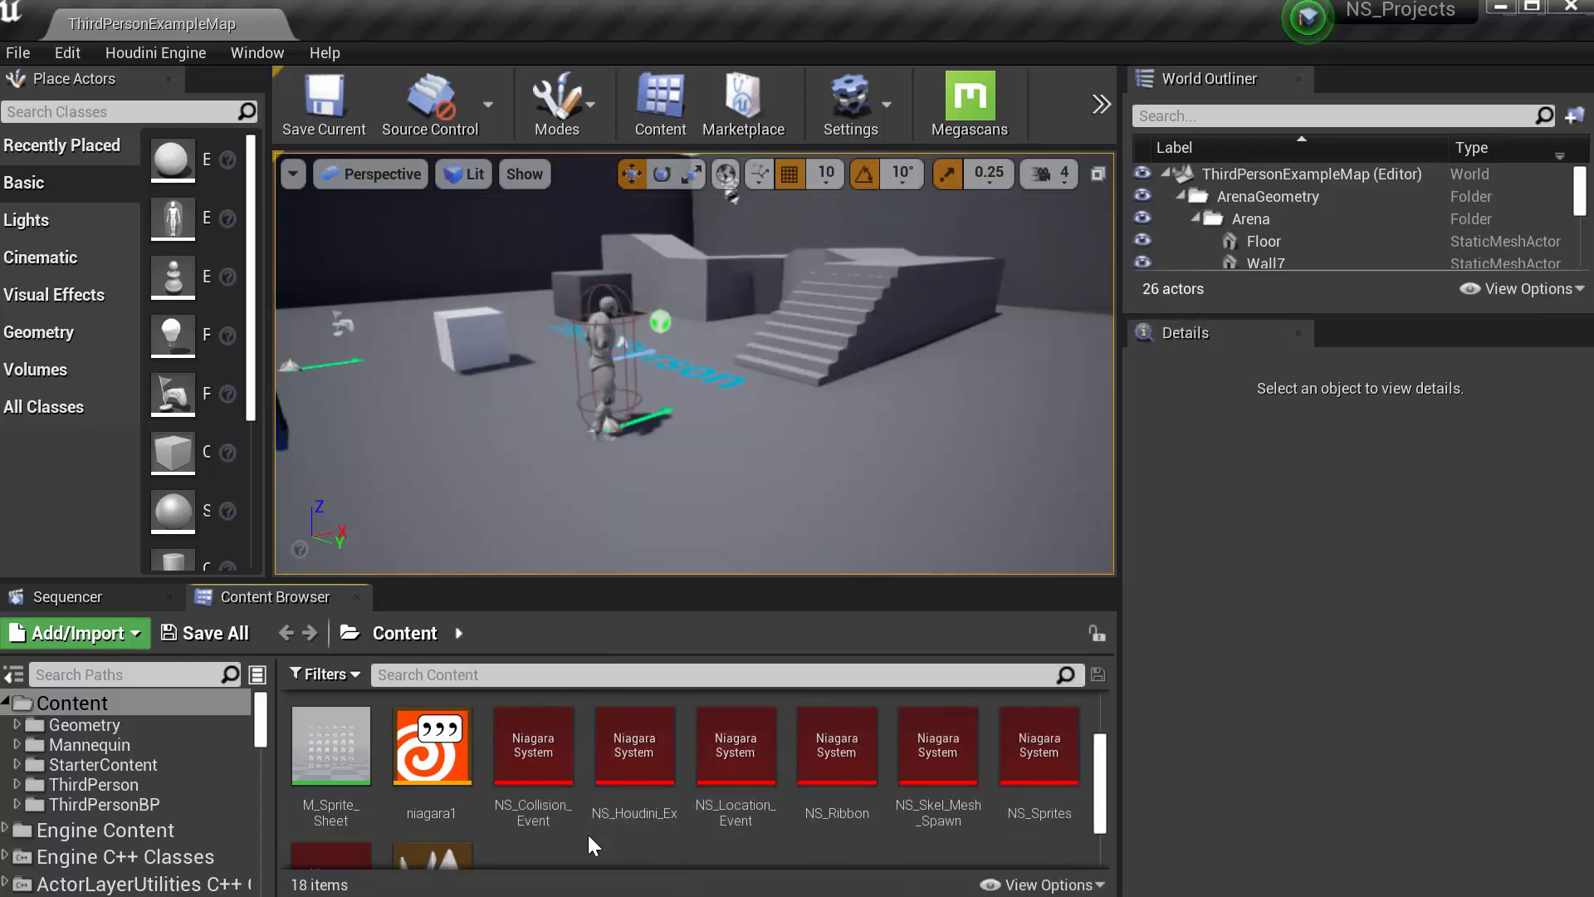
- Create an empty Niagara system in the Content folder and accept its default name
{"action": "scroll", "coordinate": [588, 836], "scroll_direction": "down", "scroll_amount": 2}
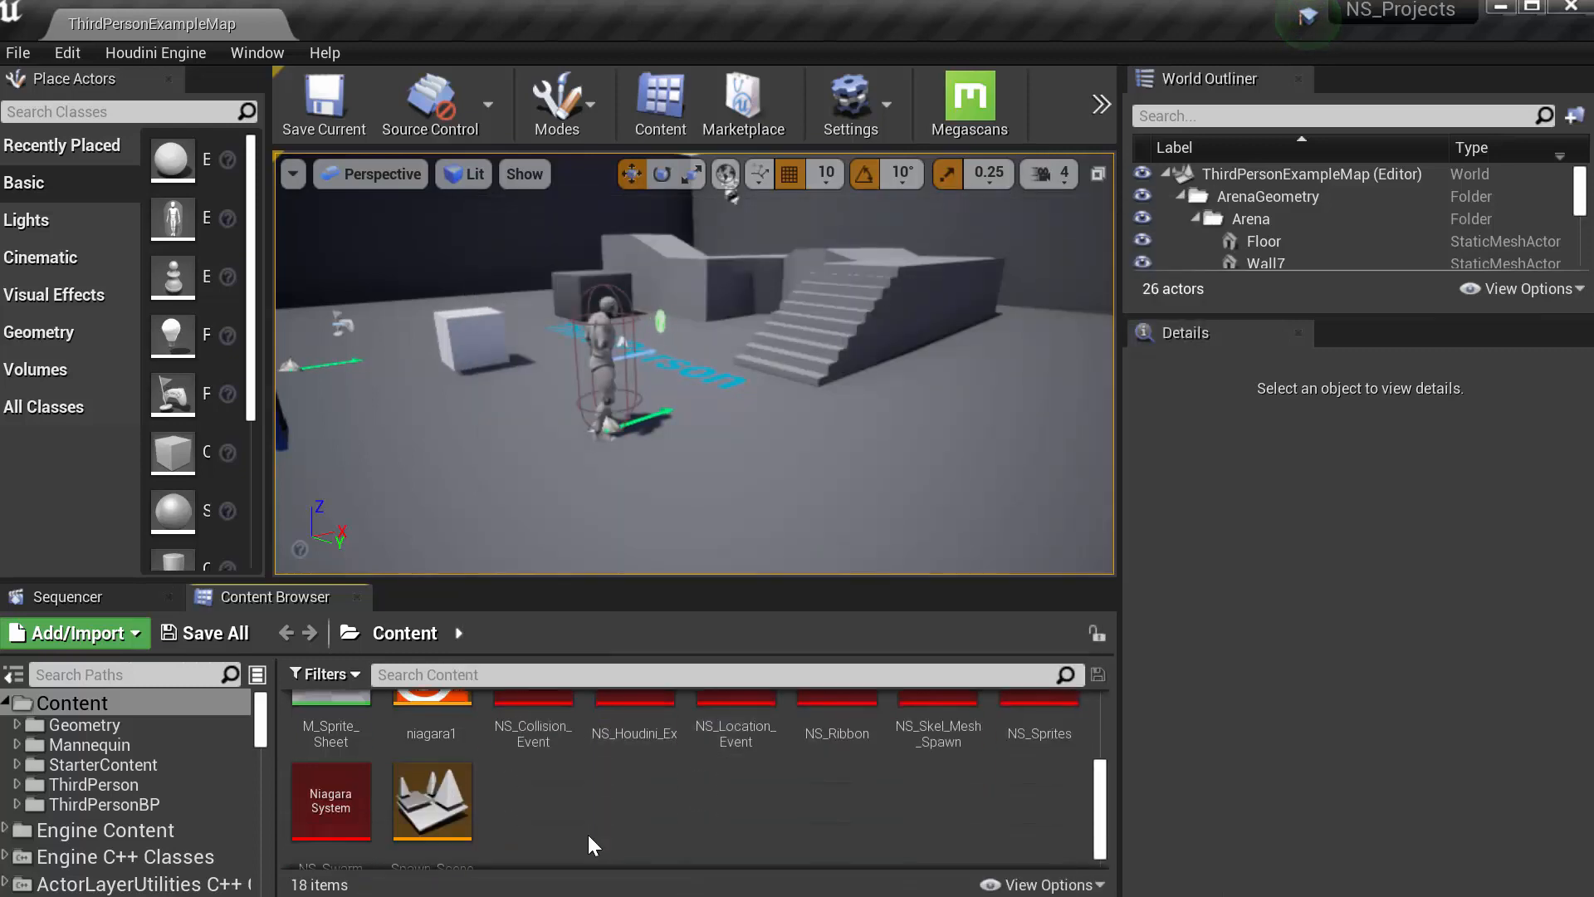
{"action": "right_click", "coordinate": [568, 782]}
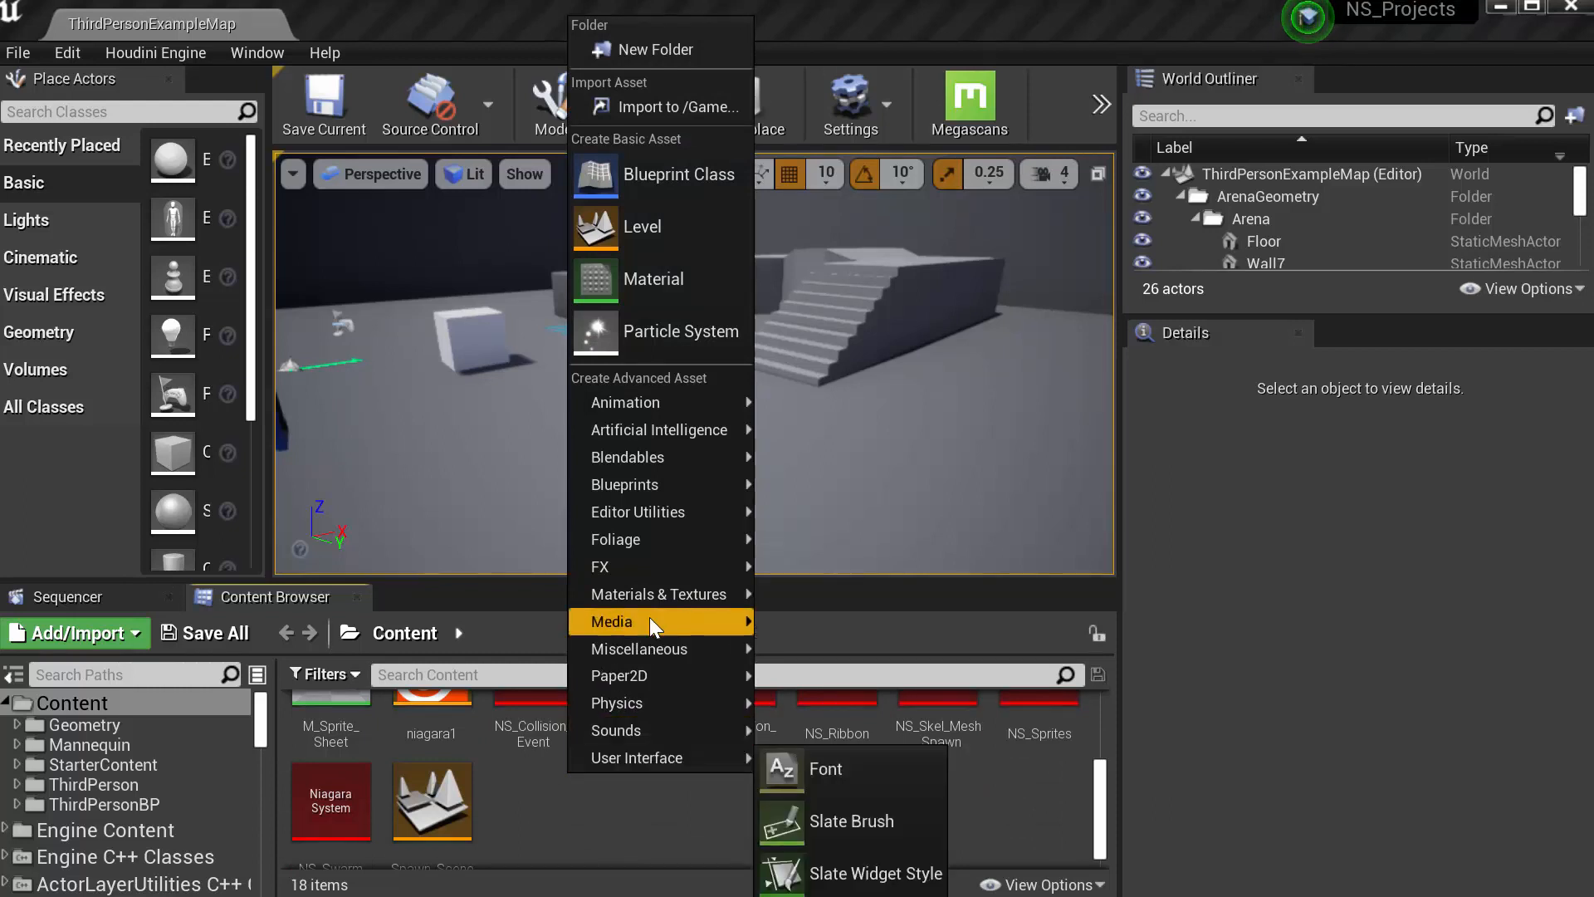
{"action": "mouse_move", "coordinate": [650, 570]}
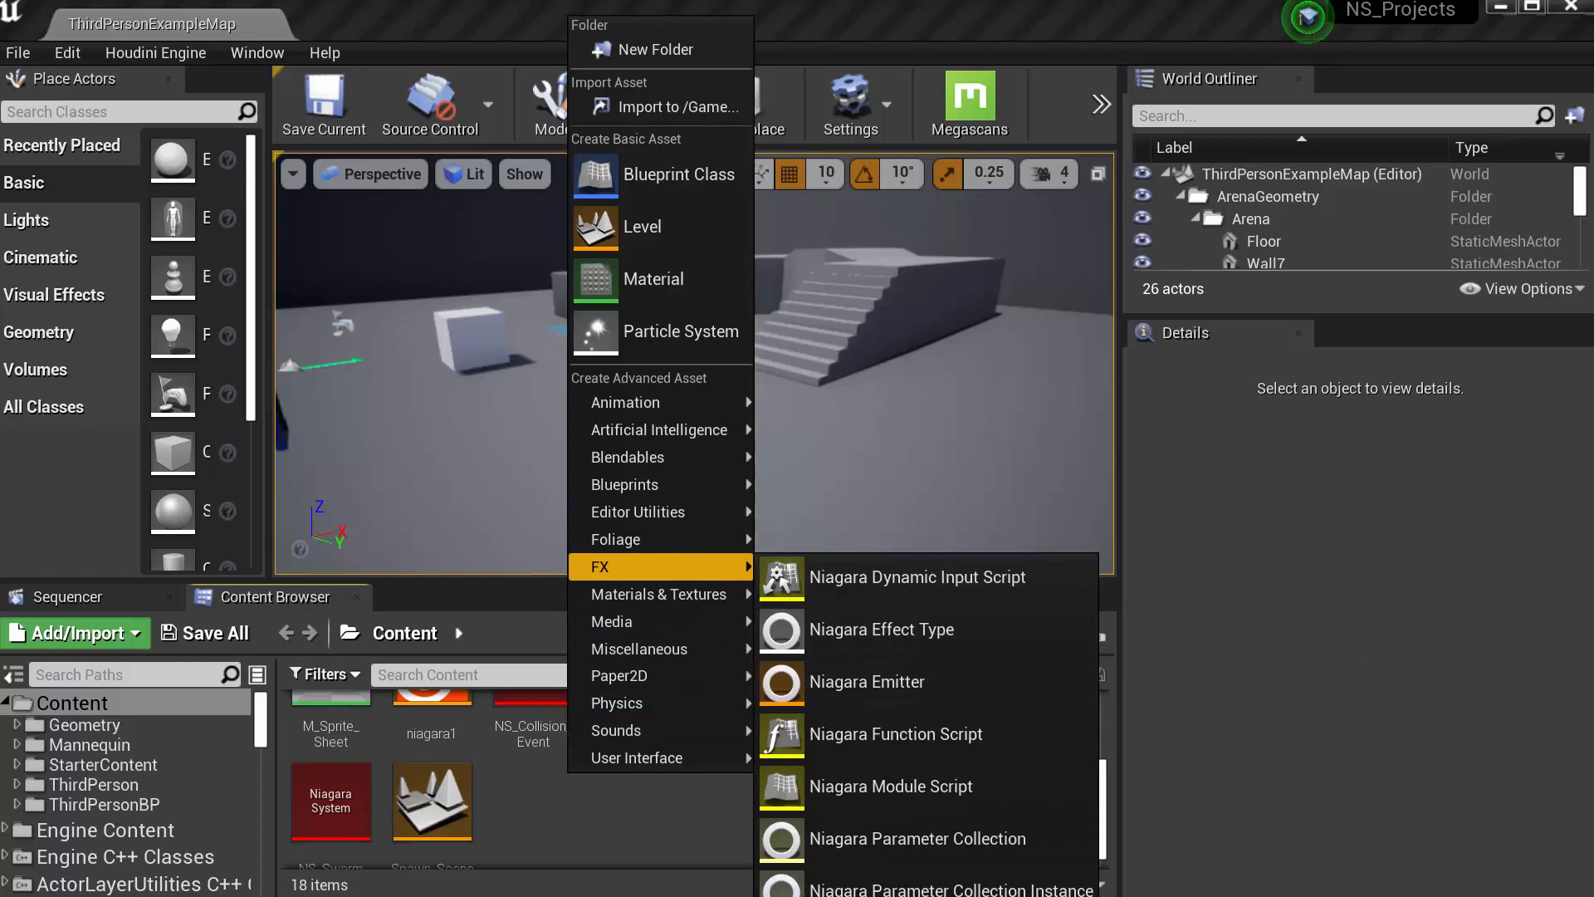
{"action": "left_click", "coordinate": [909, 896]}
{"action": "left_click_drag", "start_coordinate": [970, 258], "coordinate": [909, 56]}
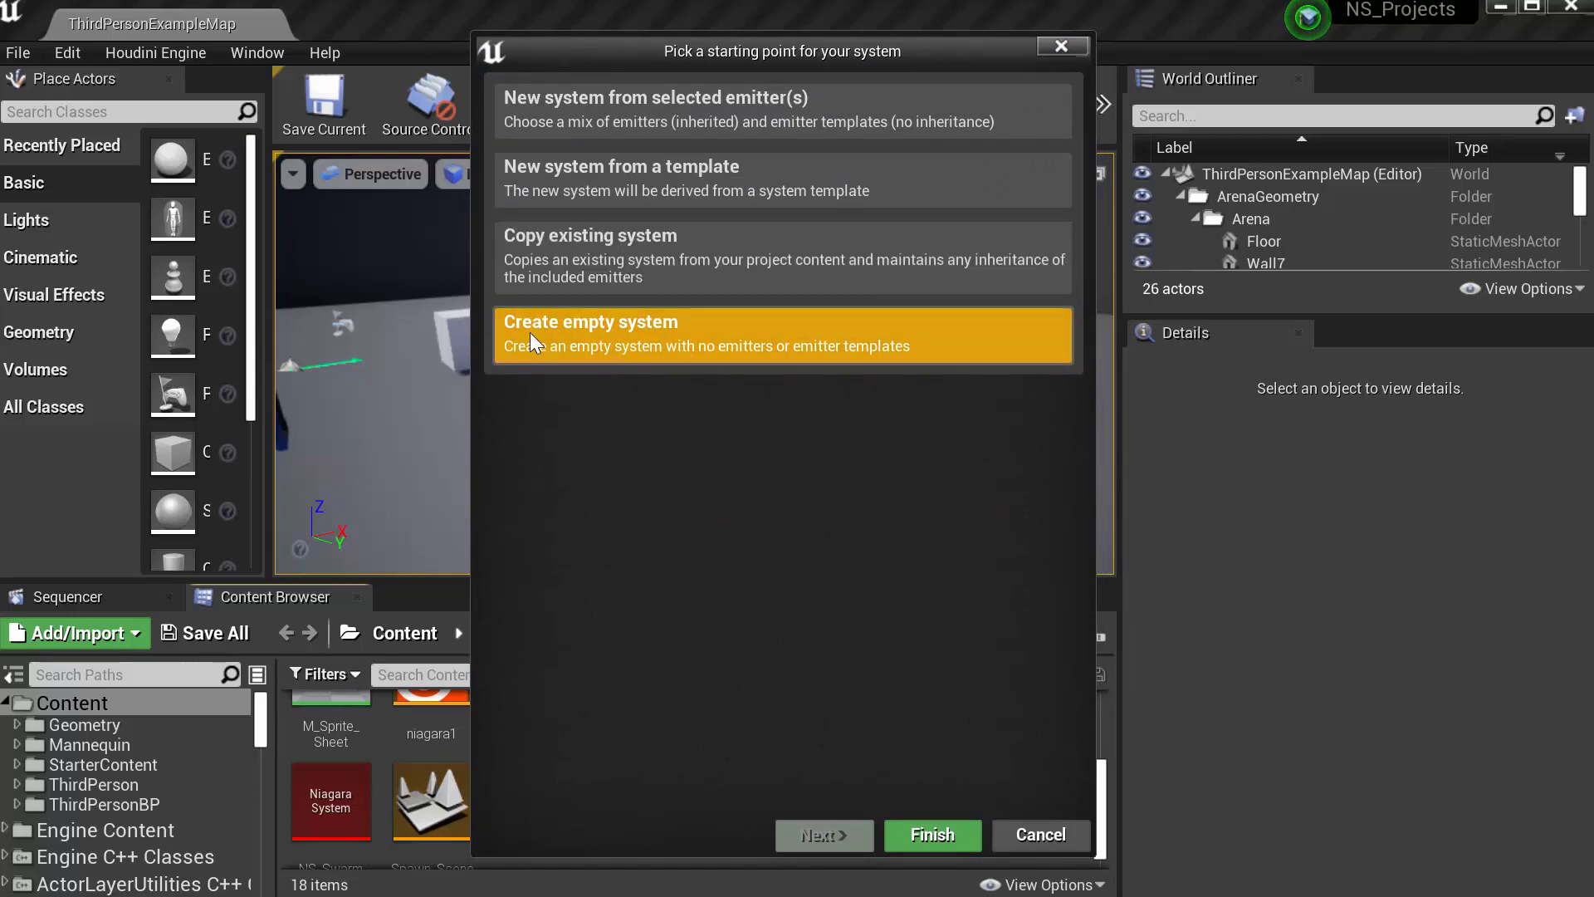
{"action": "left_click", "coordinate": [932, 834]}
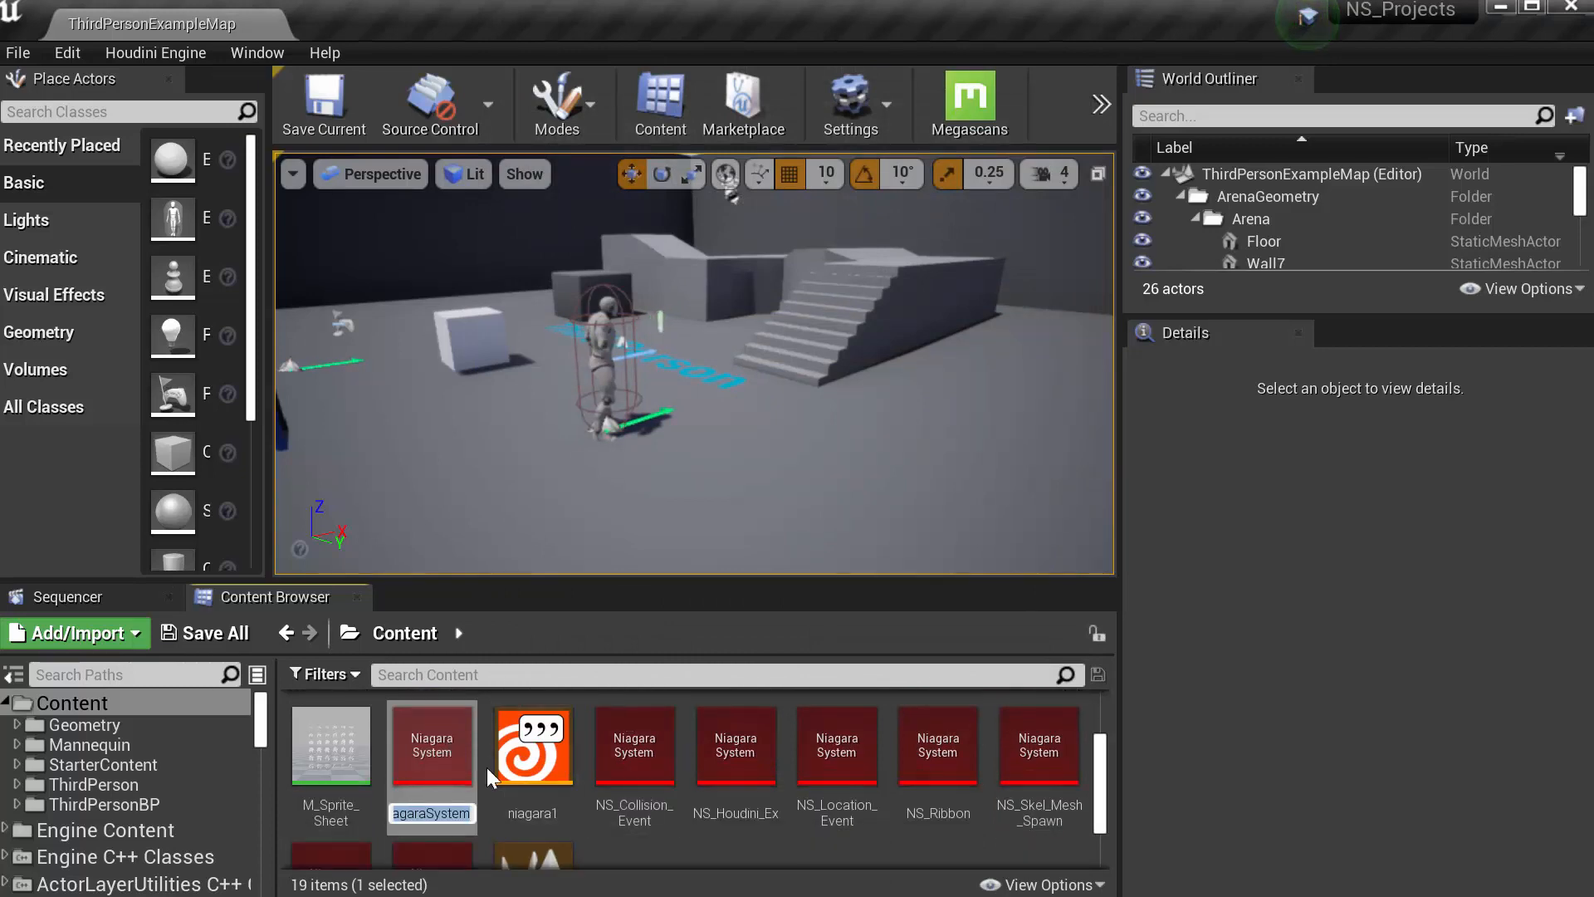
{"action": "key", "text": "Return"}
- Open the new Niagara system and add the HoudiniNiagaraBasic emitter to its System Overview
{"action": "double_click", "coordinate": [432, 737]}
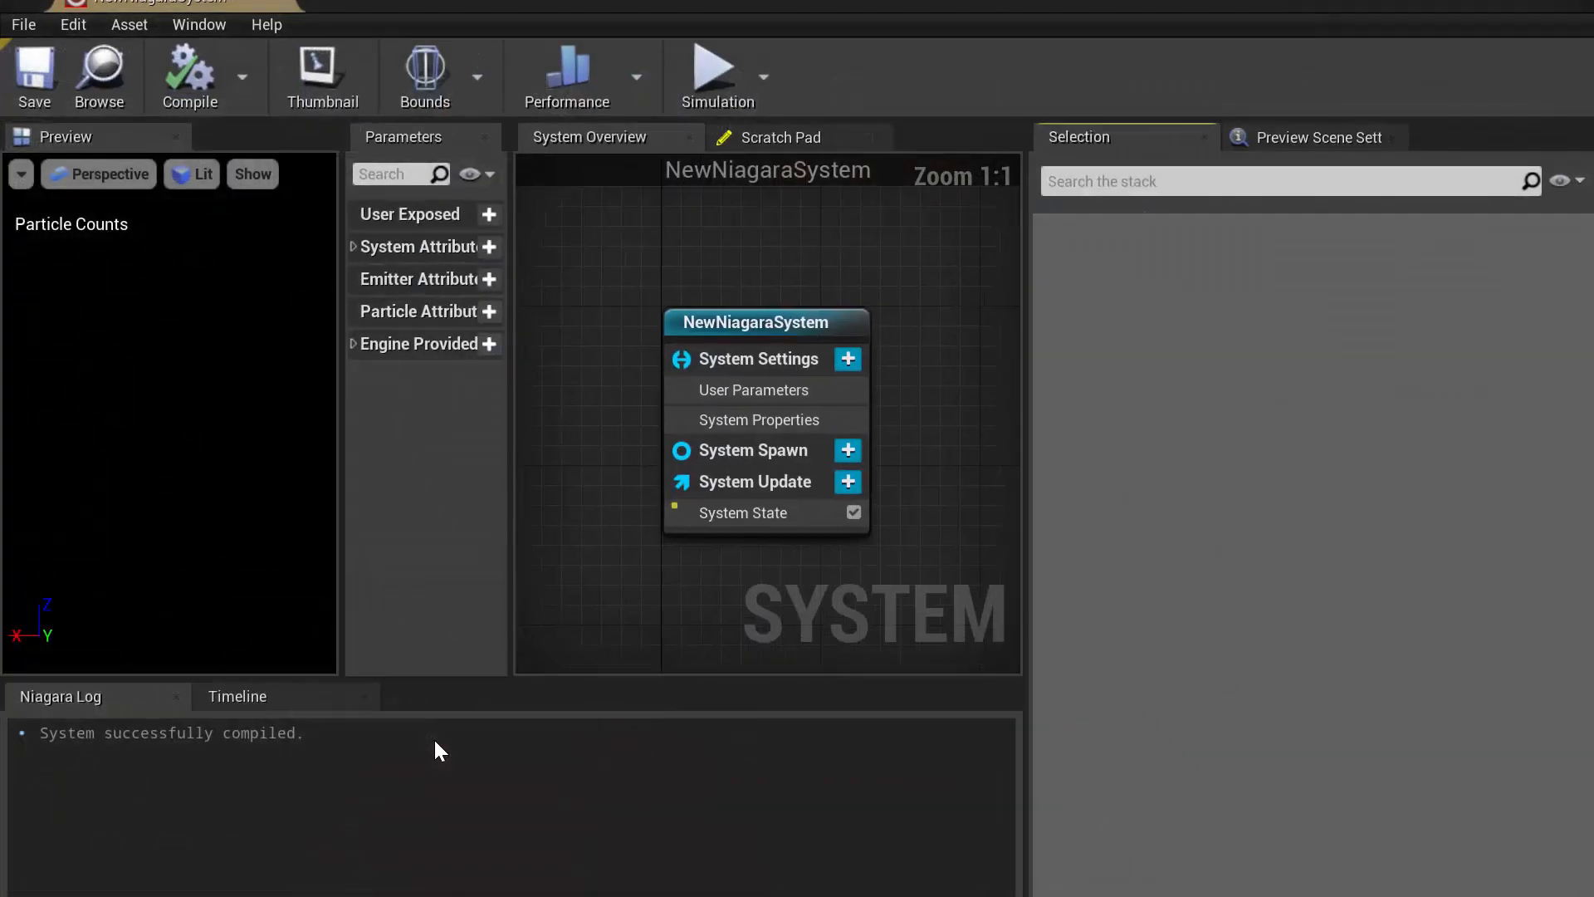
{"action": "right_click_drag", "start_coordinate": [907, 431], "coordinate": [791, 371]}
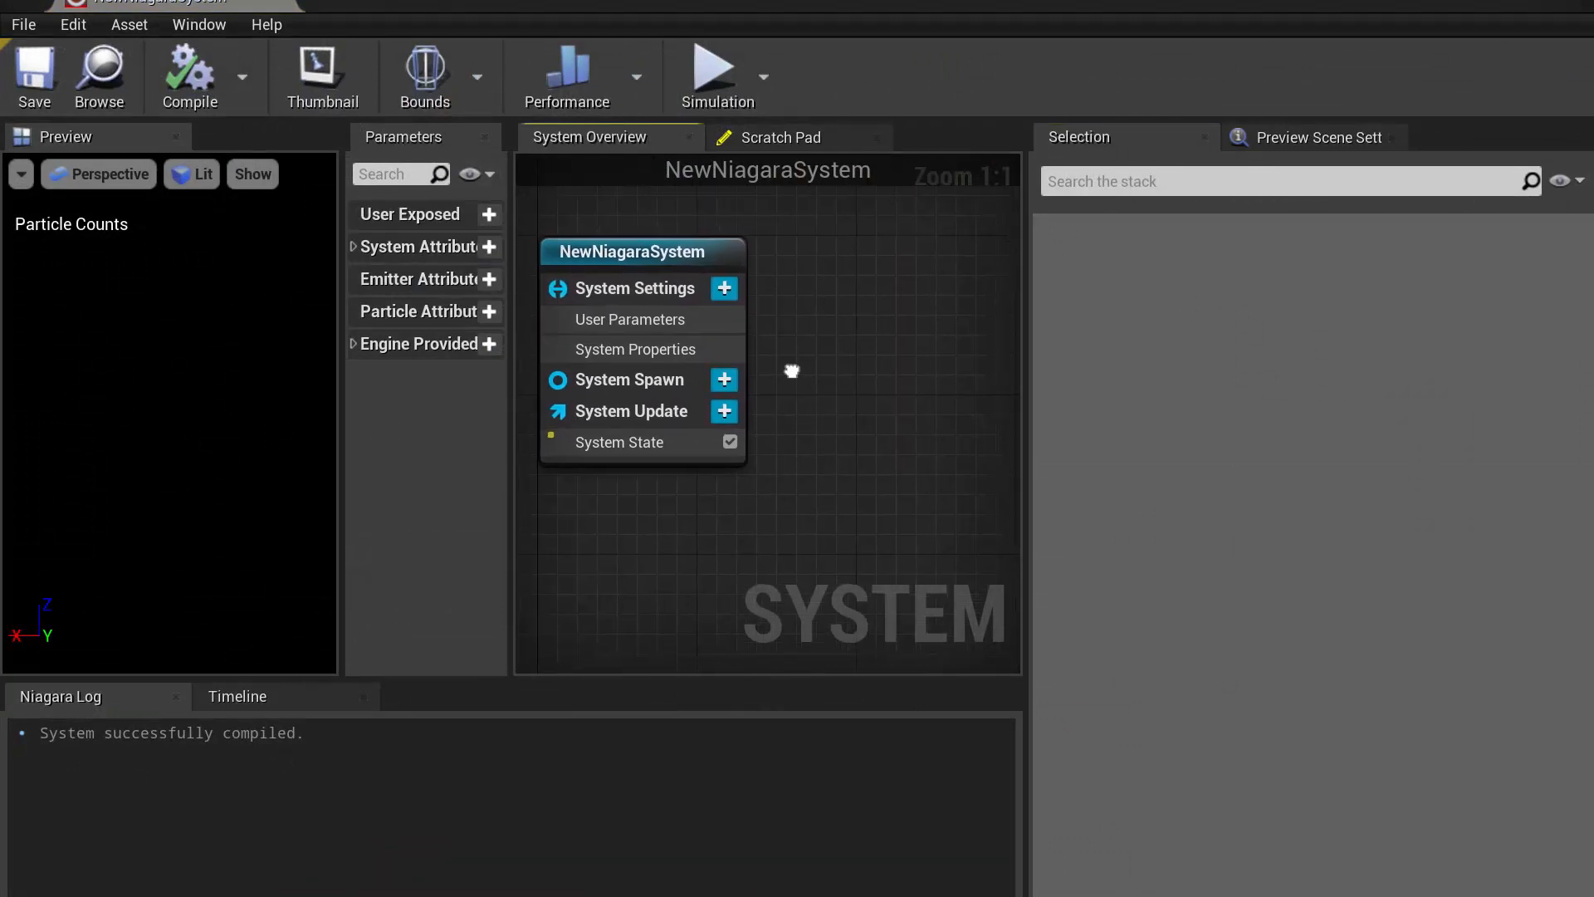
{"action": "right_click", "coordinate": [798, 221]}
{"action": "mouse_move", "coordinate": [807, 258]}
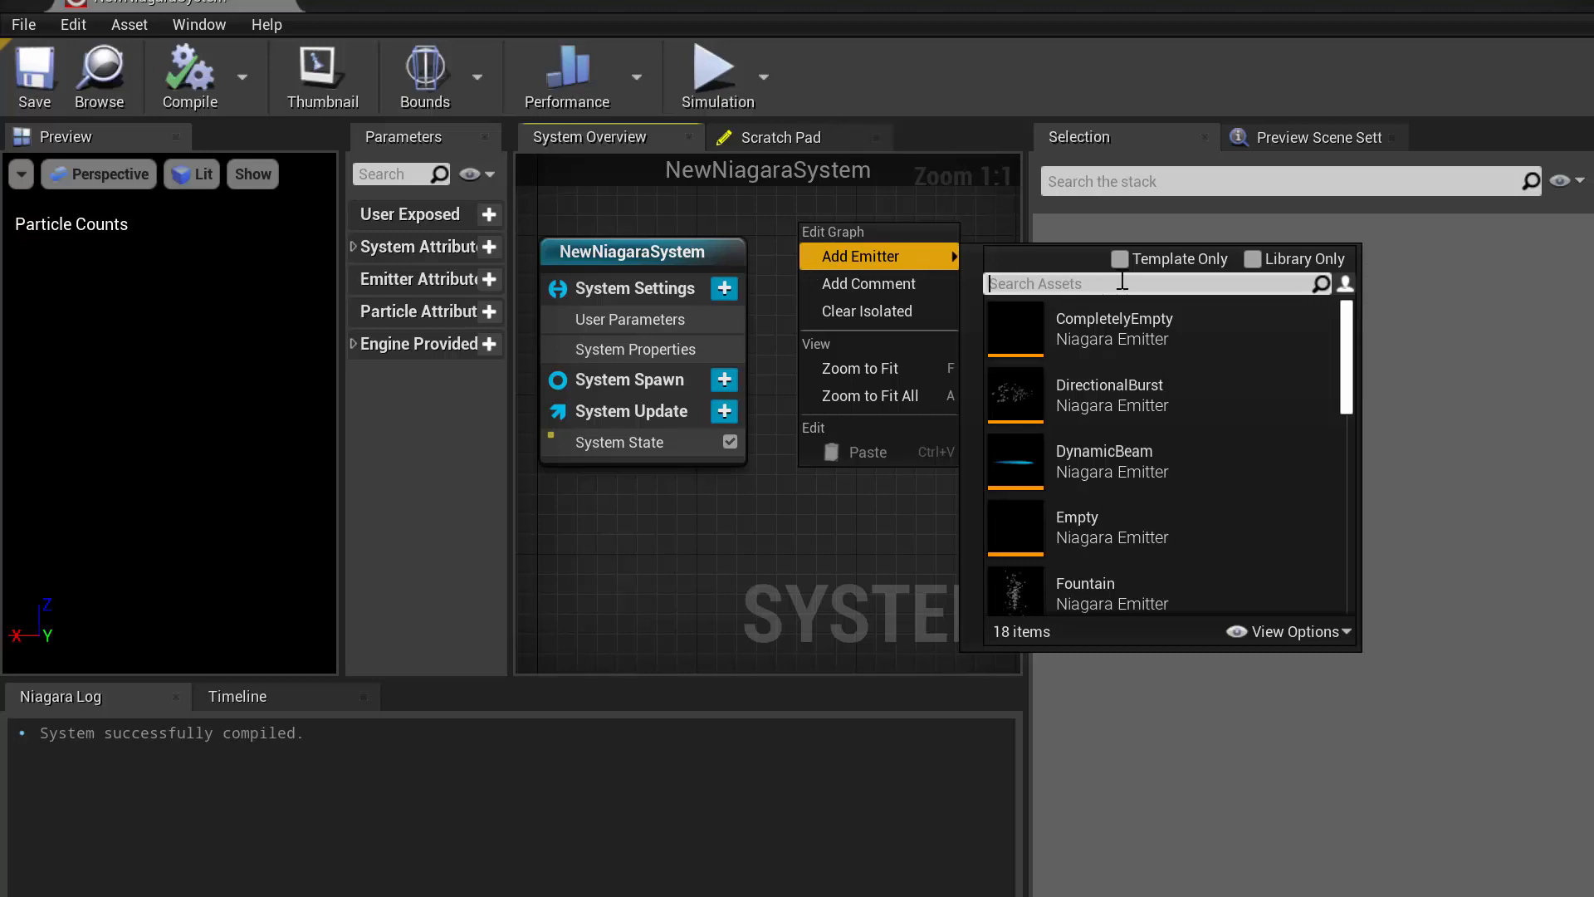
{"action": "scroll", "coordinate": [1247, 515], "scroll_direction": "down", "scroll_amount": 5}
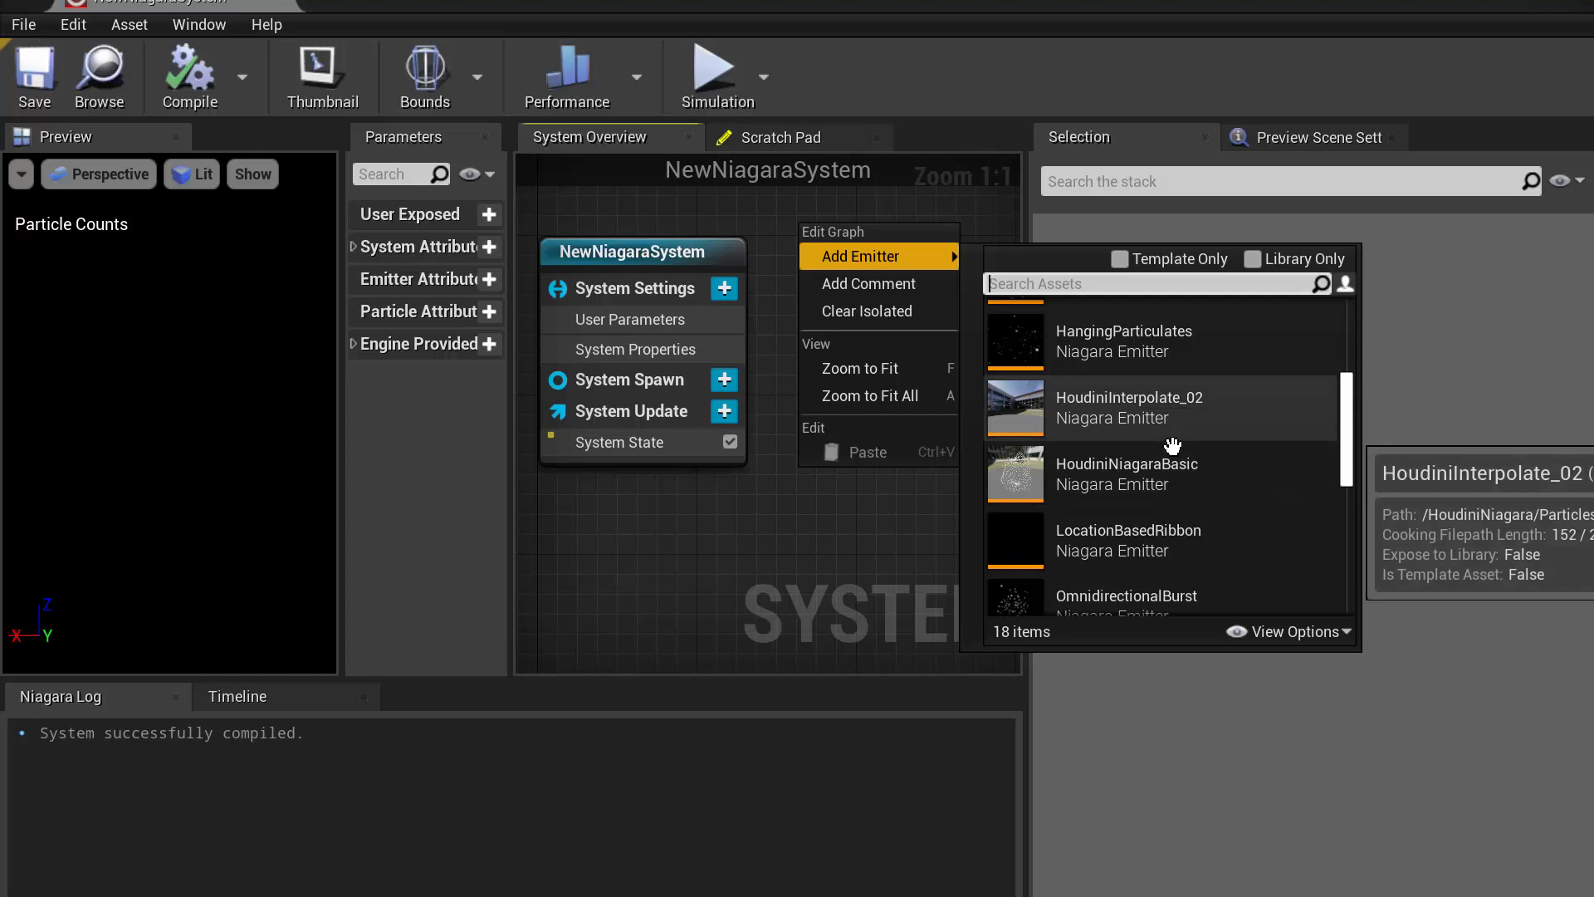
{"action": "left_click", "coordinate": [1272, 634]}
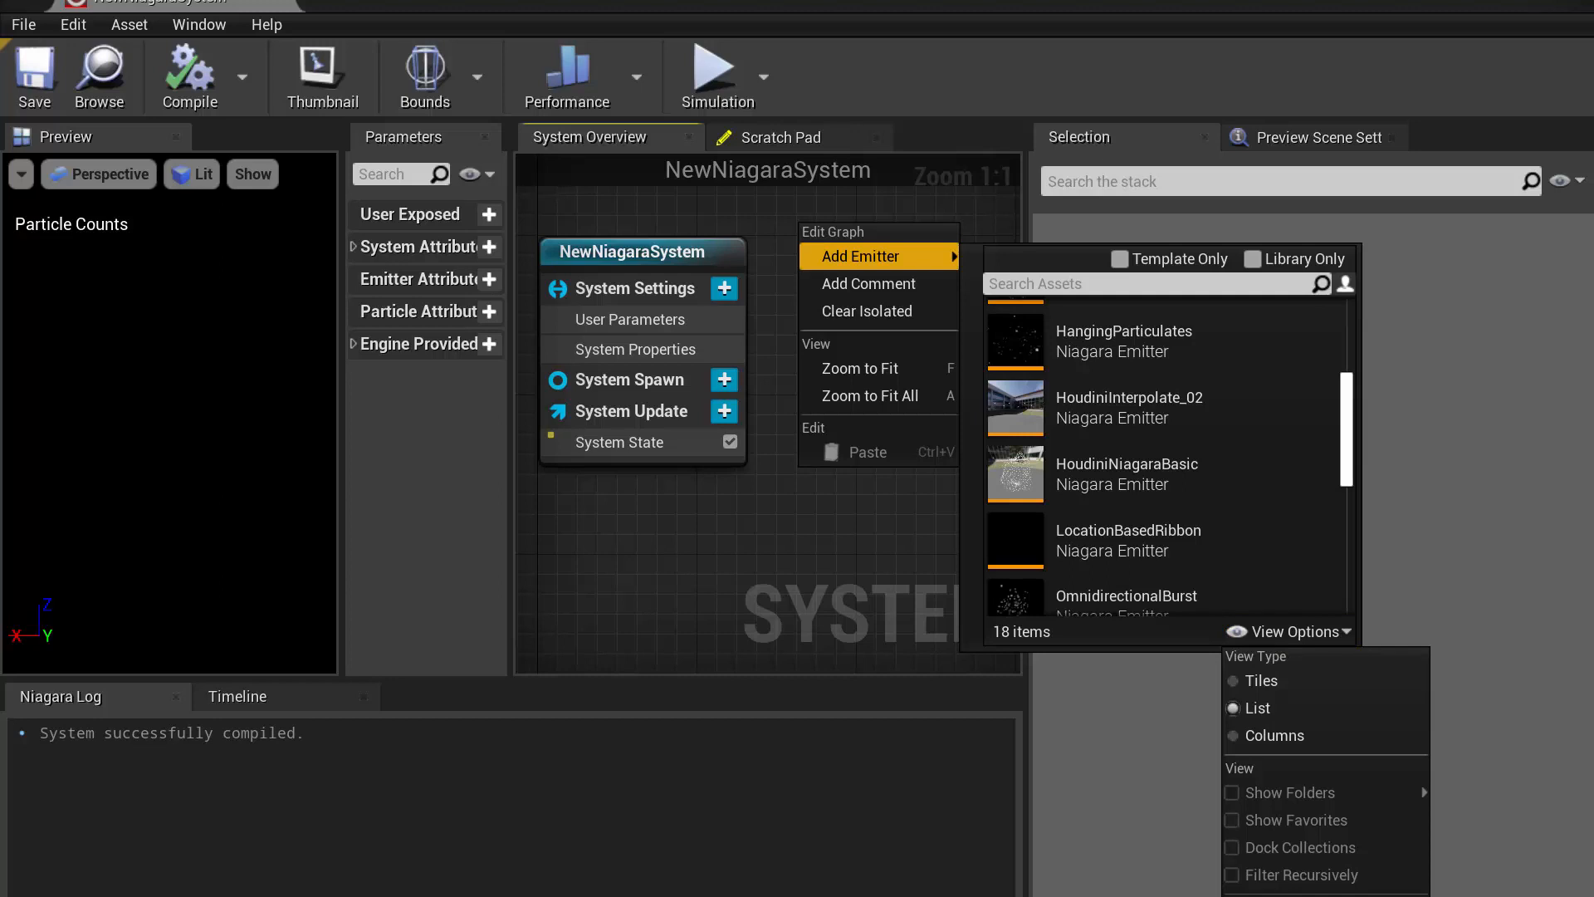
{"action": "left_click", "coordinate": [1129, 475]}
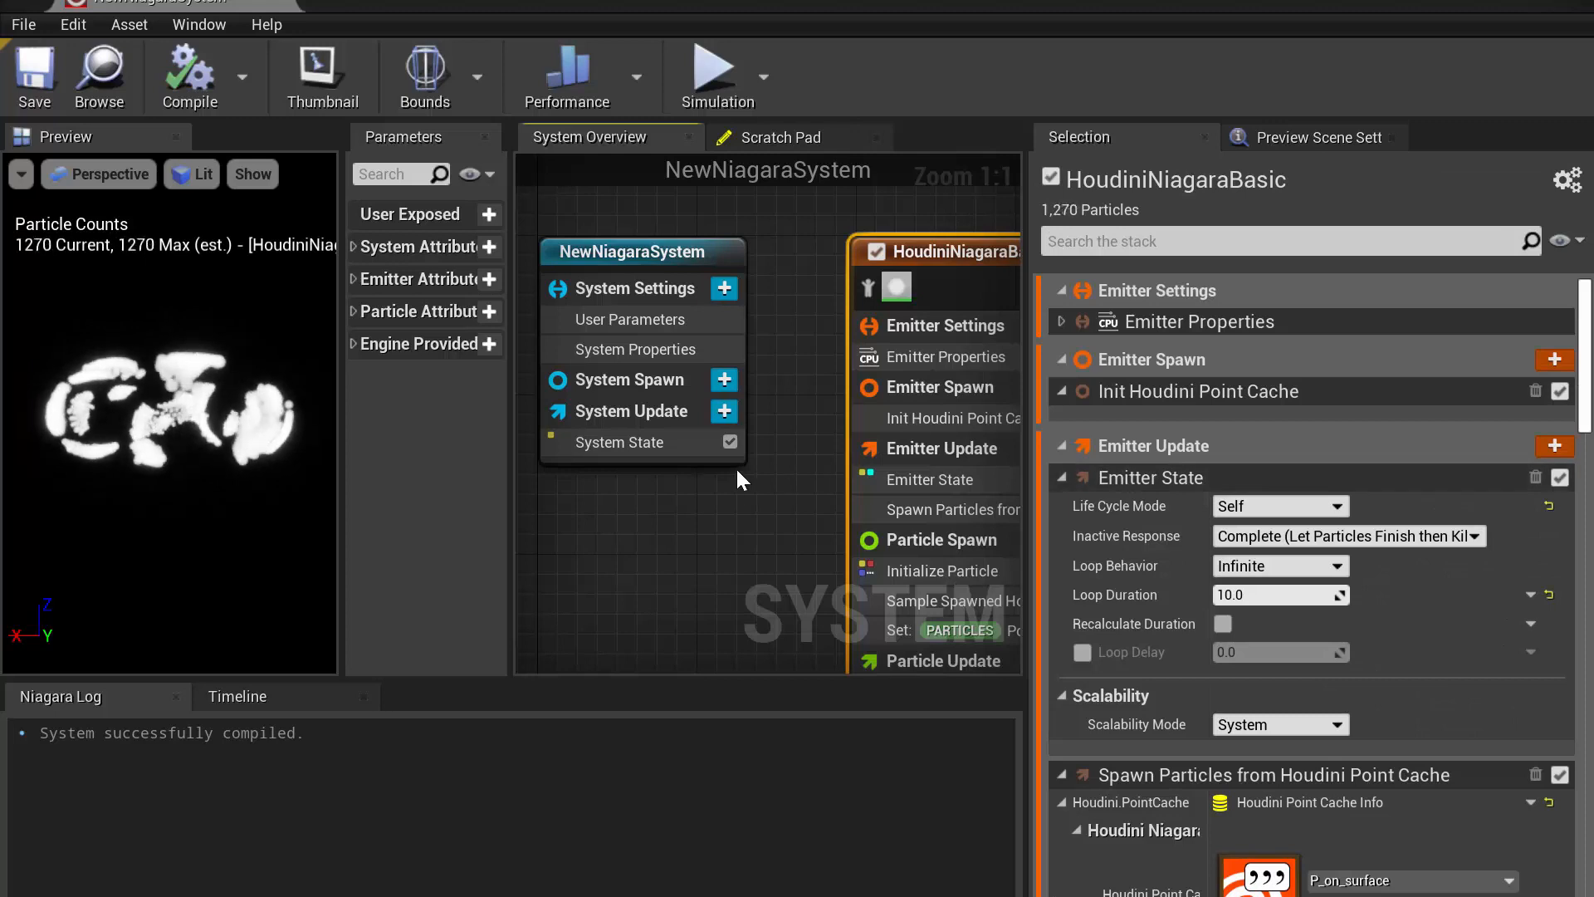
{"action": "right_click_drag", "start_coordinate": [796, 525], "coordinate": [559, 367]}
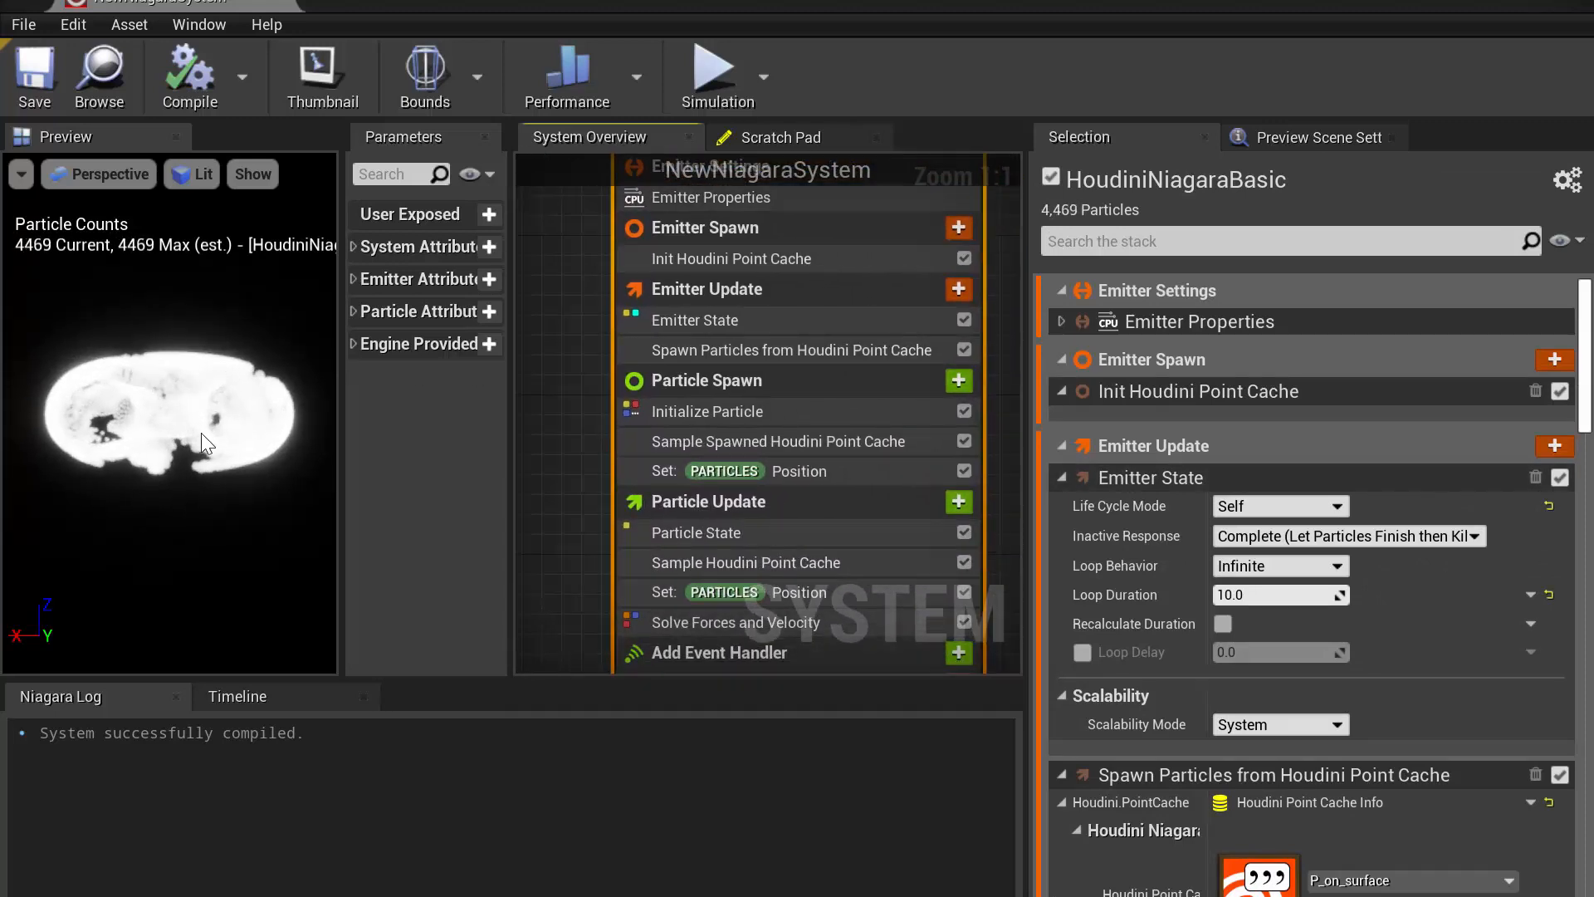
- Select the Spawn Particles from Houdini Point Cache, Sample Spawned Houdini Point Cache and Sample Houdini Point Cache modules together
{"action": "left_click", "coordinate": [795, 350]}
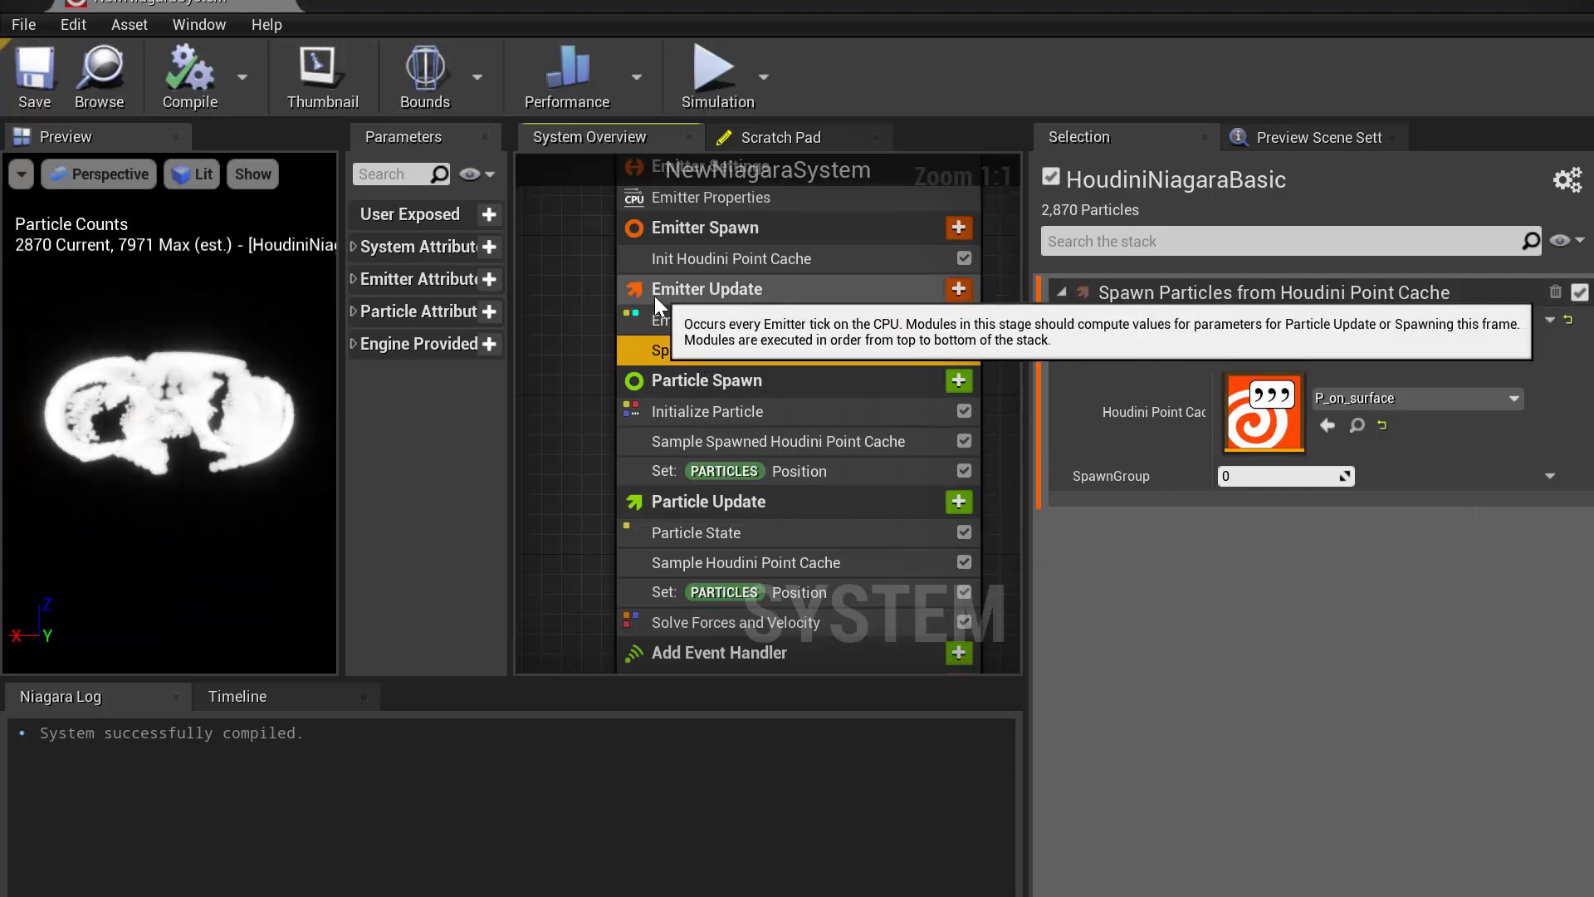
{"action": "left_click", "coordinate": [854, 441], "text": "ctrl"}
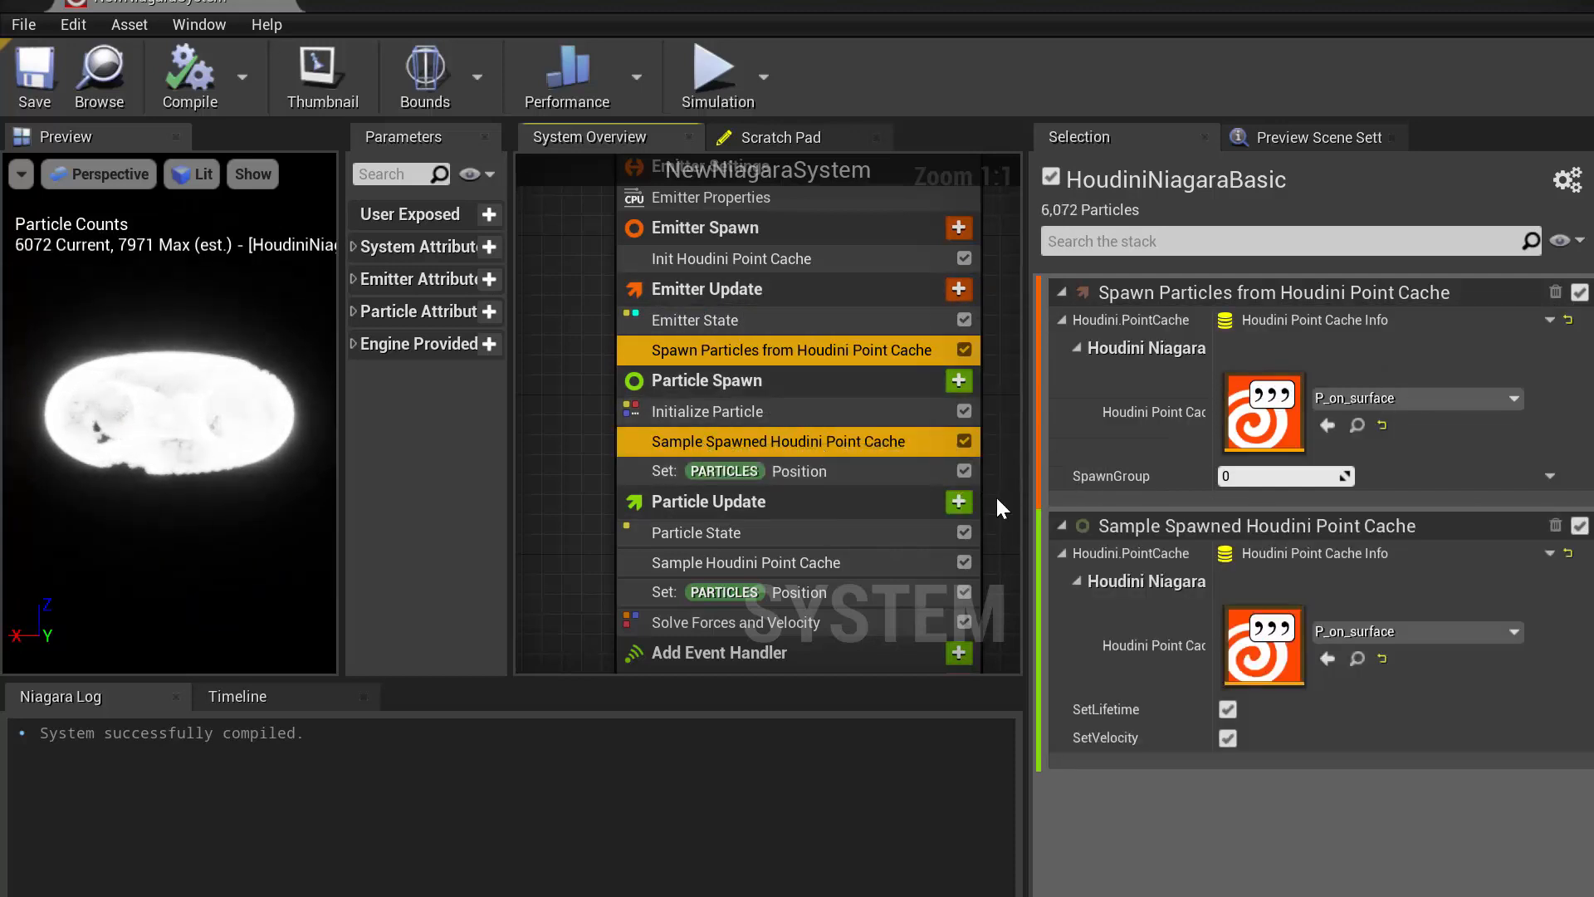
{"action": "scroll", "coordinate": [998, 500], "scroll_direction": "down", "scroll_amount": 2}
{"action": "right_click_drag", "start_coordinate": [627, 588], "coordinate": [535, 556]}
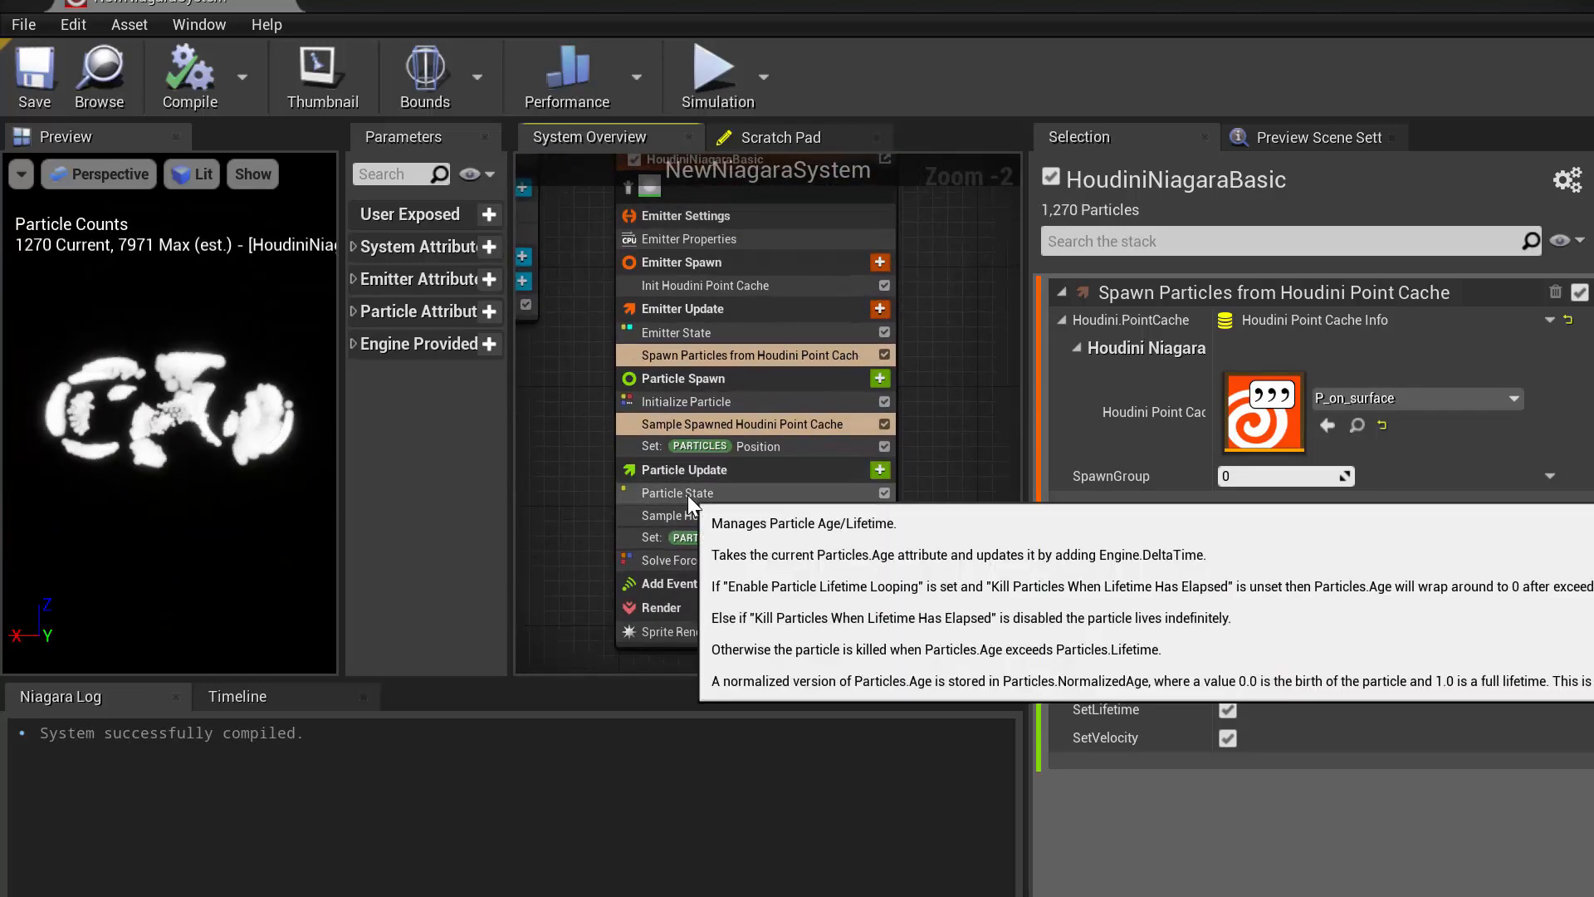
{"action": "left_click", "coordinate": [788, 517], "text": "ctrl"}
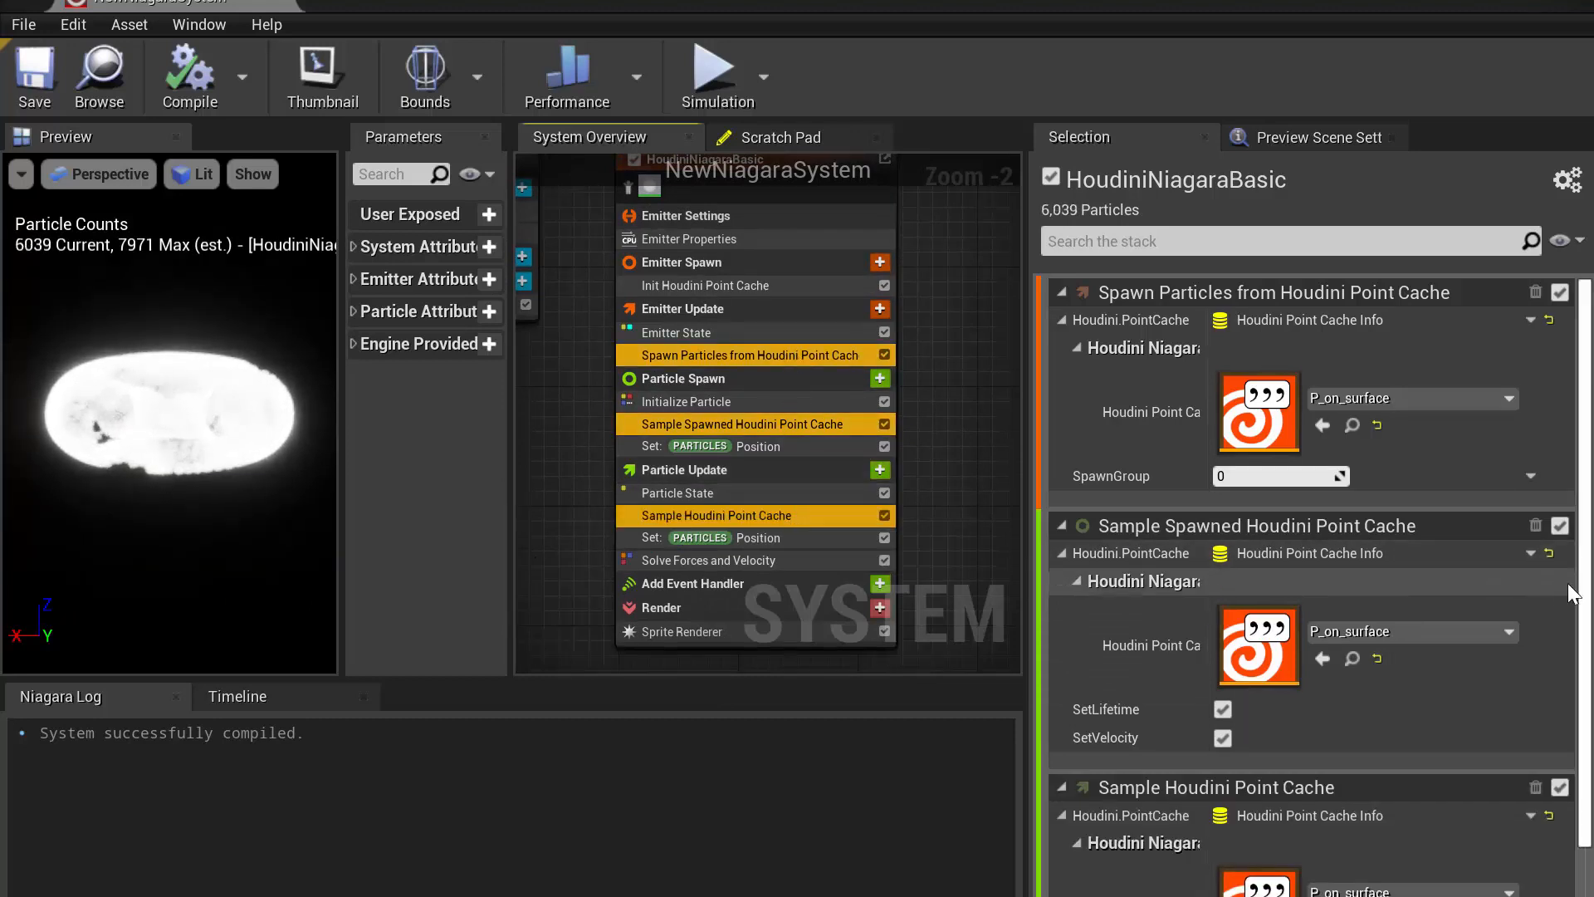
- Assign the niagara1 point cache asset from the Content folder to all three selected Houdini point cache modules
{"action": "left_click_drag", "start_coordinate": [1587, 589], "coordinate": [1587, 735]}
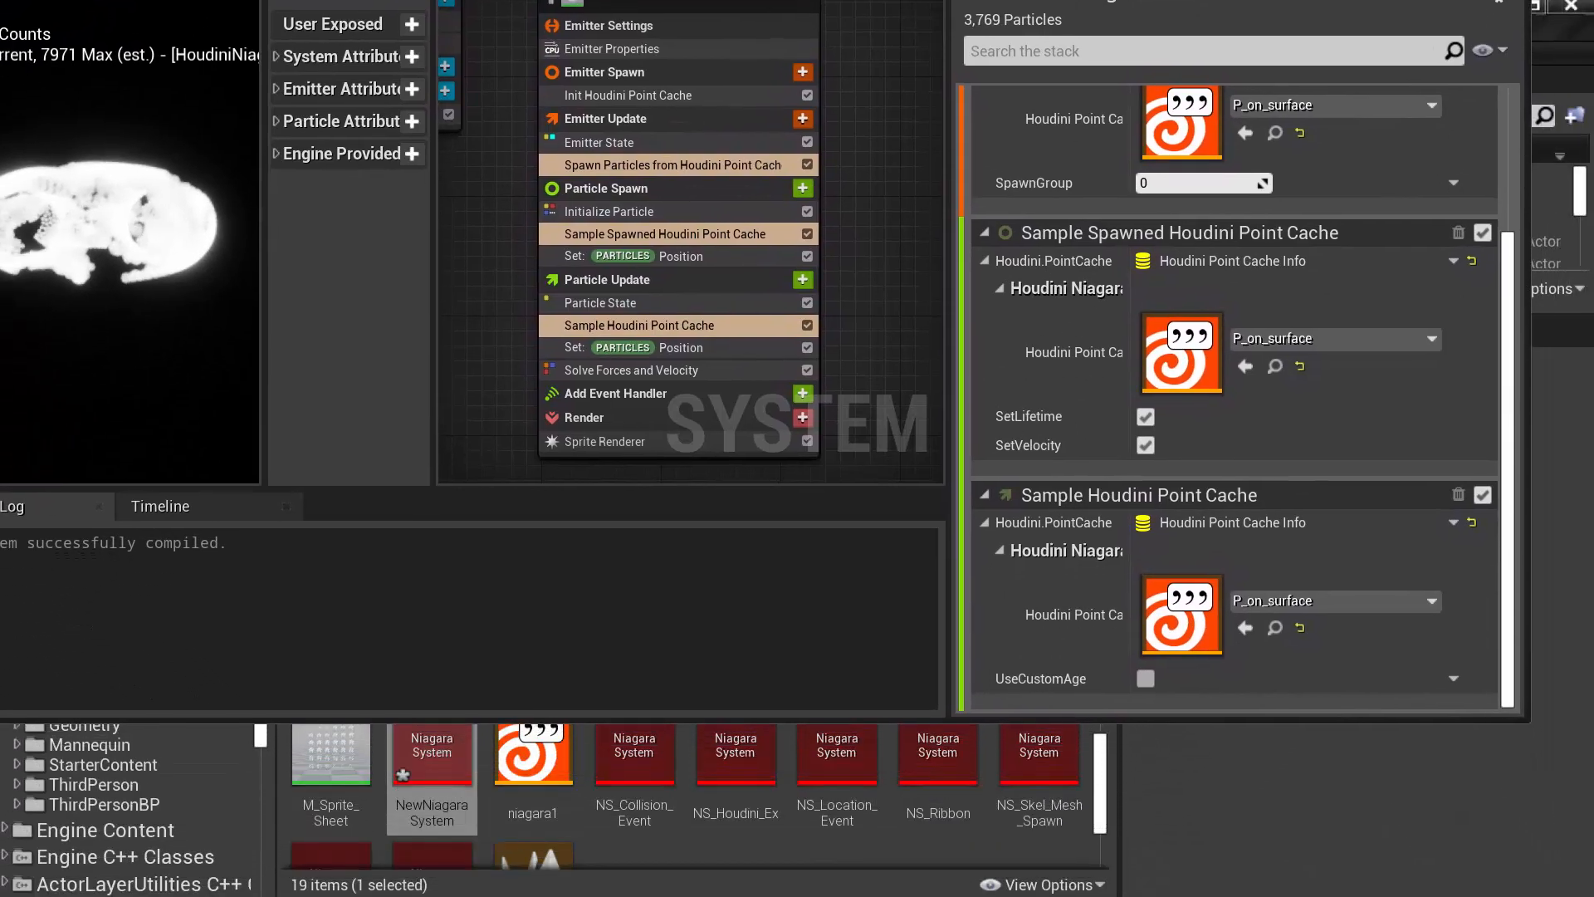
{"action": "left_click_drag", "start_coordinate": [499, 0], "coordinate": [507, 0]}
{"action": "mouse_move", "coordinate": [551, 733]}
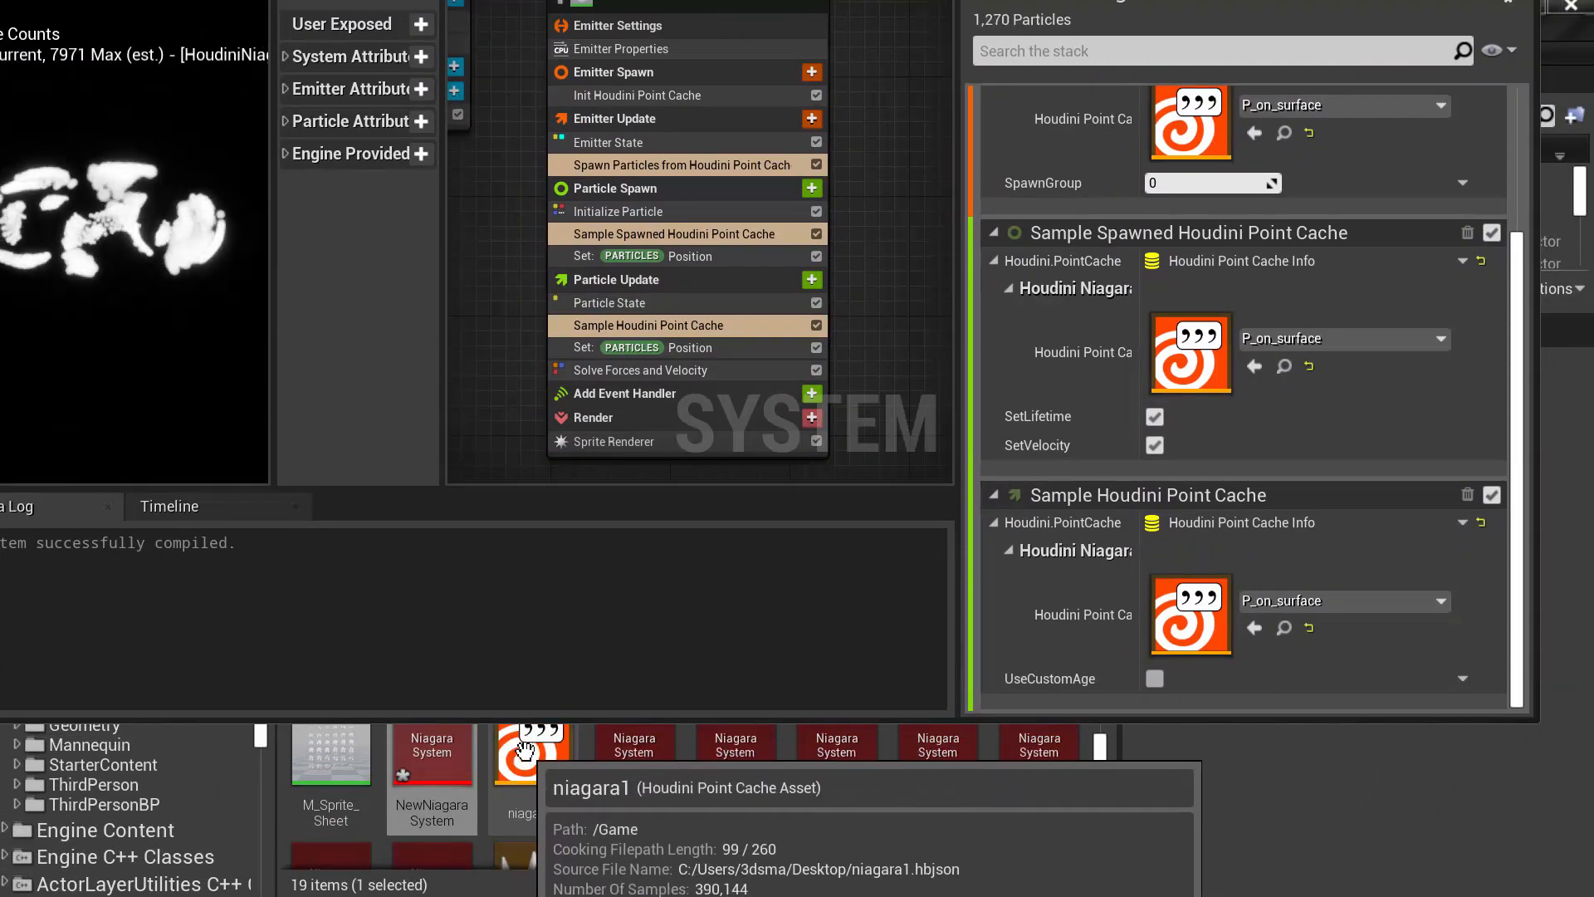
{"action": "left_click_drag", "start_coordinate": [551, 732], "coordinate": [1175, 107]}
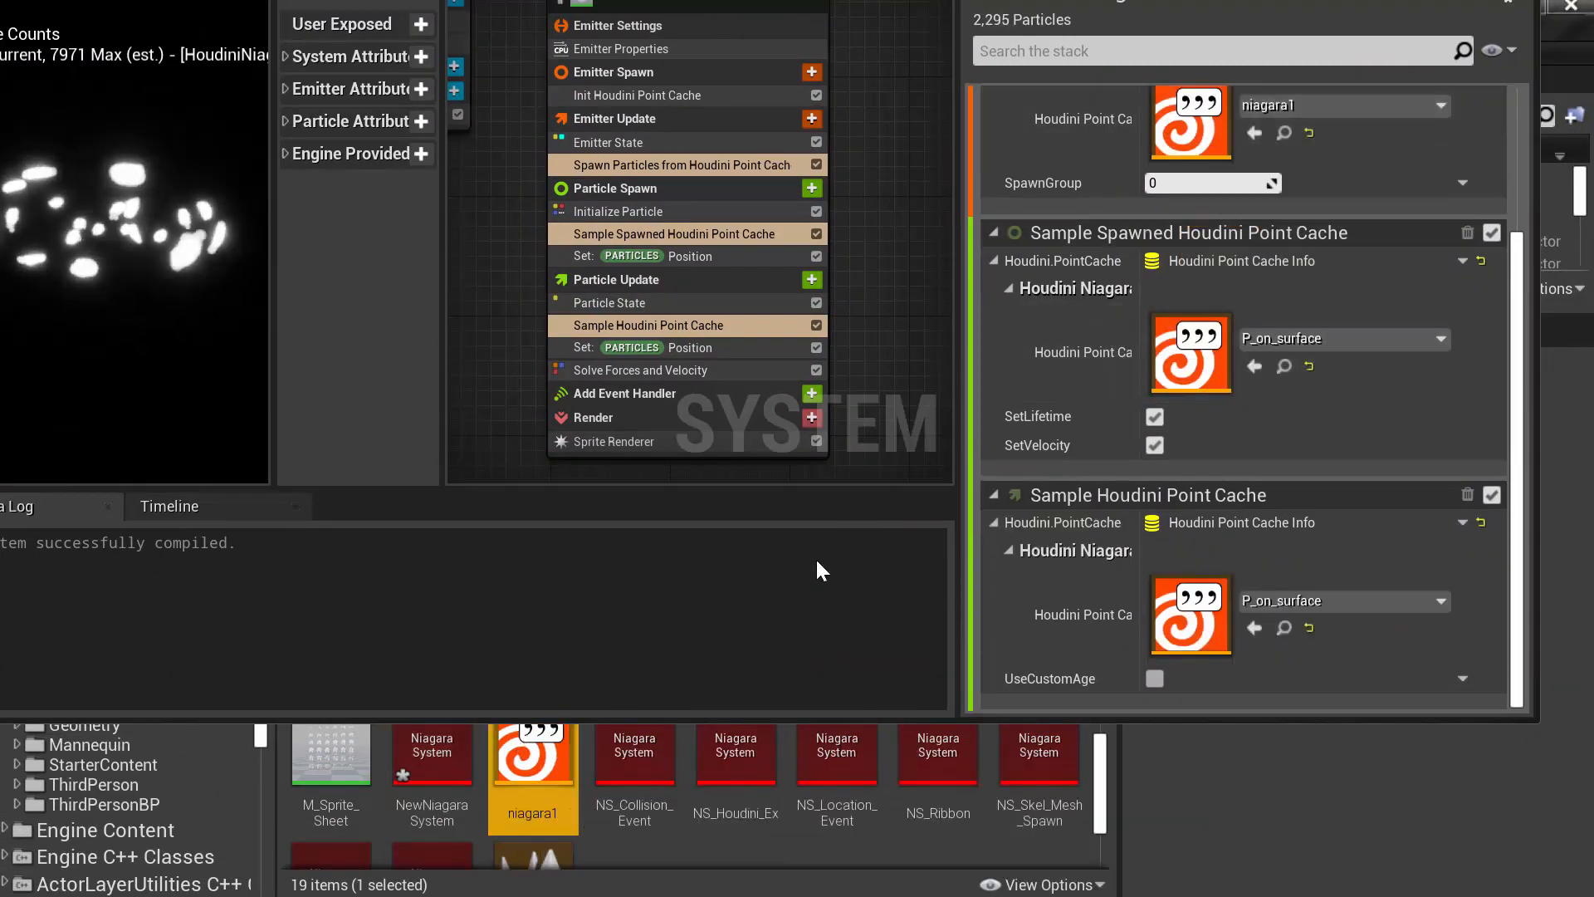
{"action": "left_click_drag", "start_coordinate": [533, 755], "coordinate": [1229, 349]}
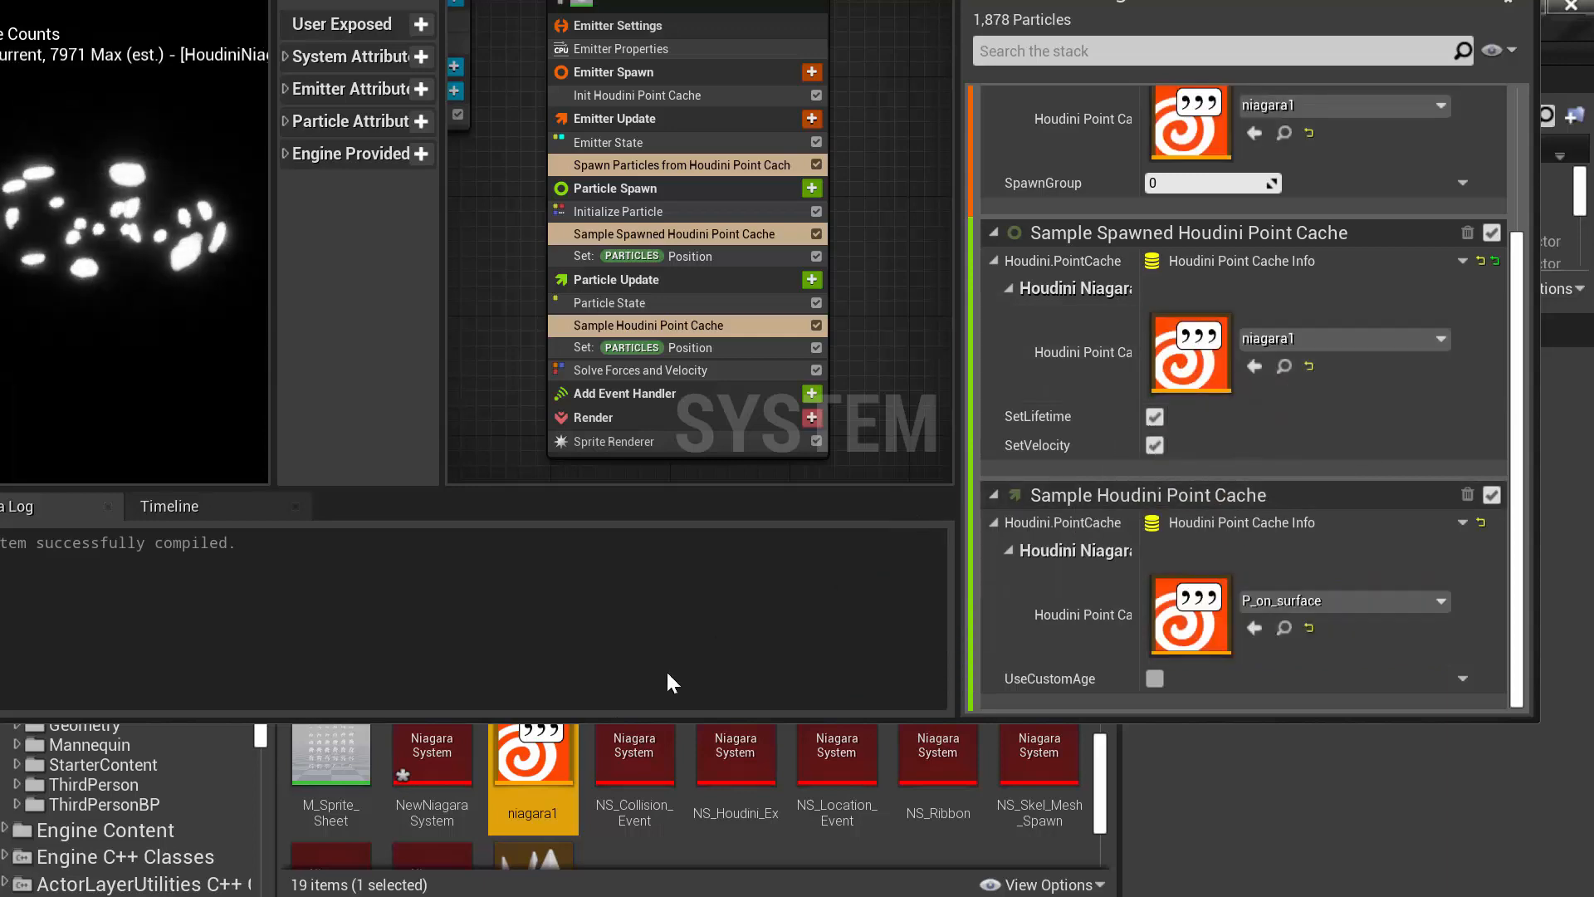
{"action": "left_click_drag", "start_coordinate": [533, 755], "coordinate": [1118, 602]}
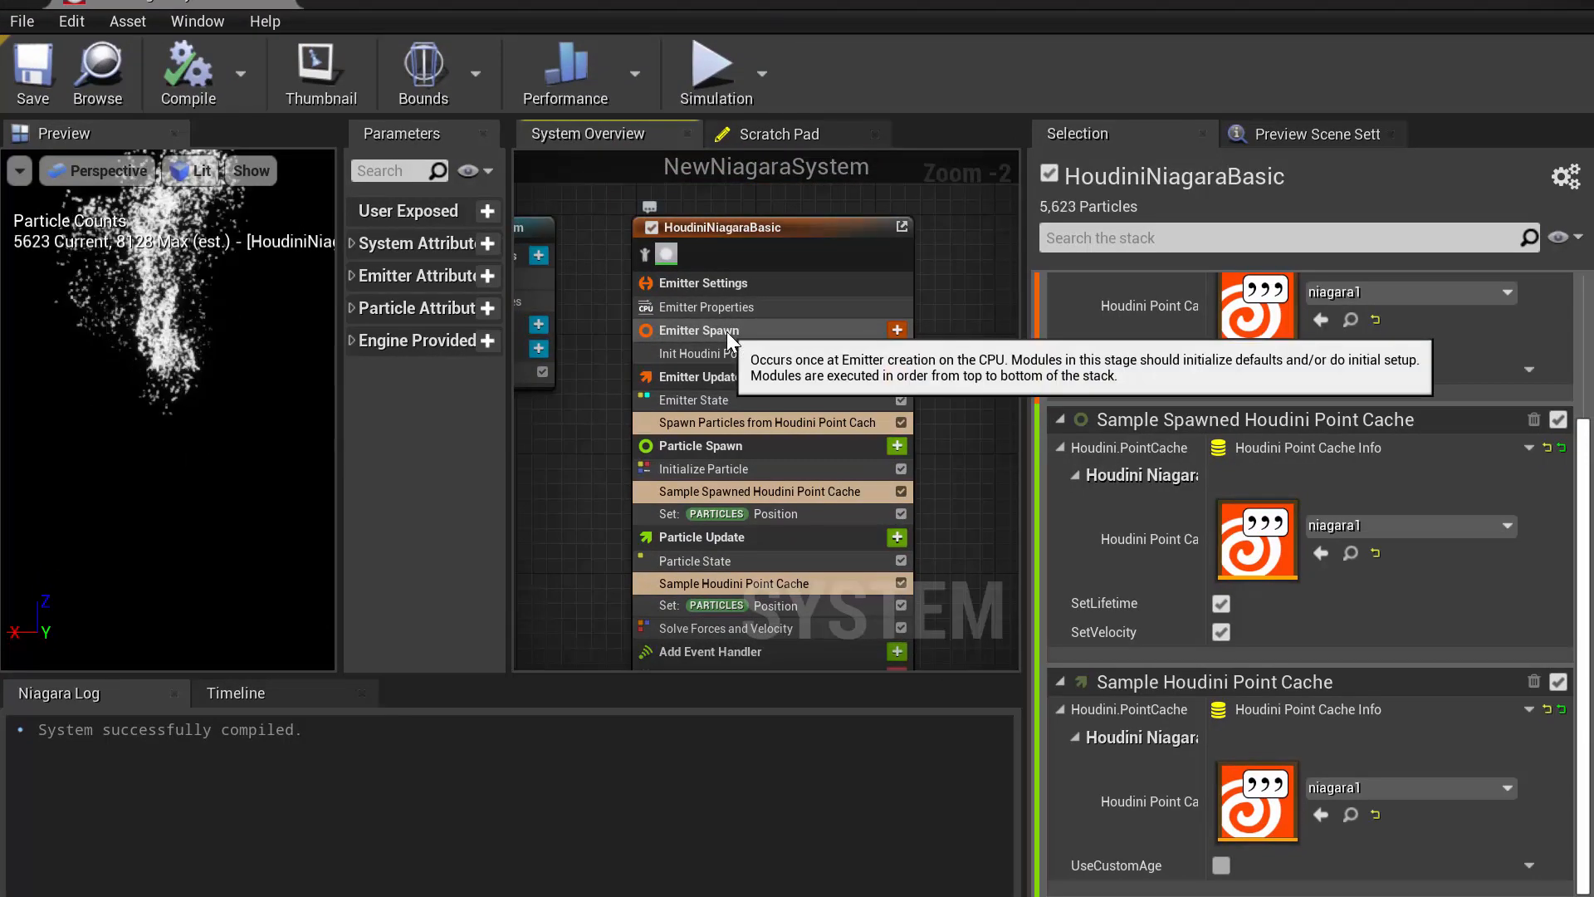
- Set the Loop Duration in the HoudiniNiagaraBasic emitter's Emitter State module to 4
{"action": "left_click", "coordinate": [726, 331]}
{"action": "left_click", "coordinate": [751, 400]}
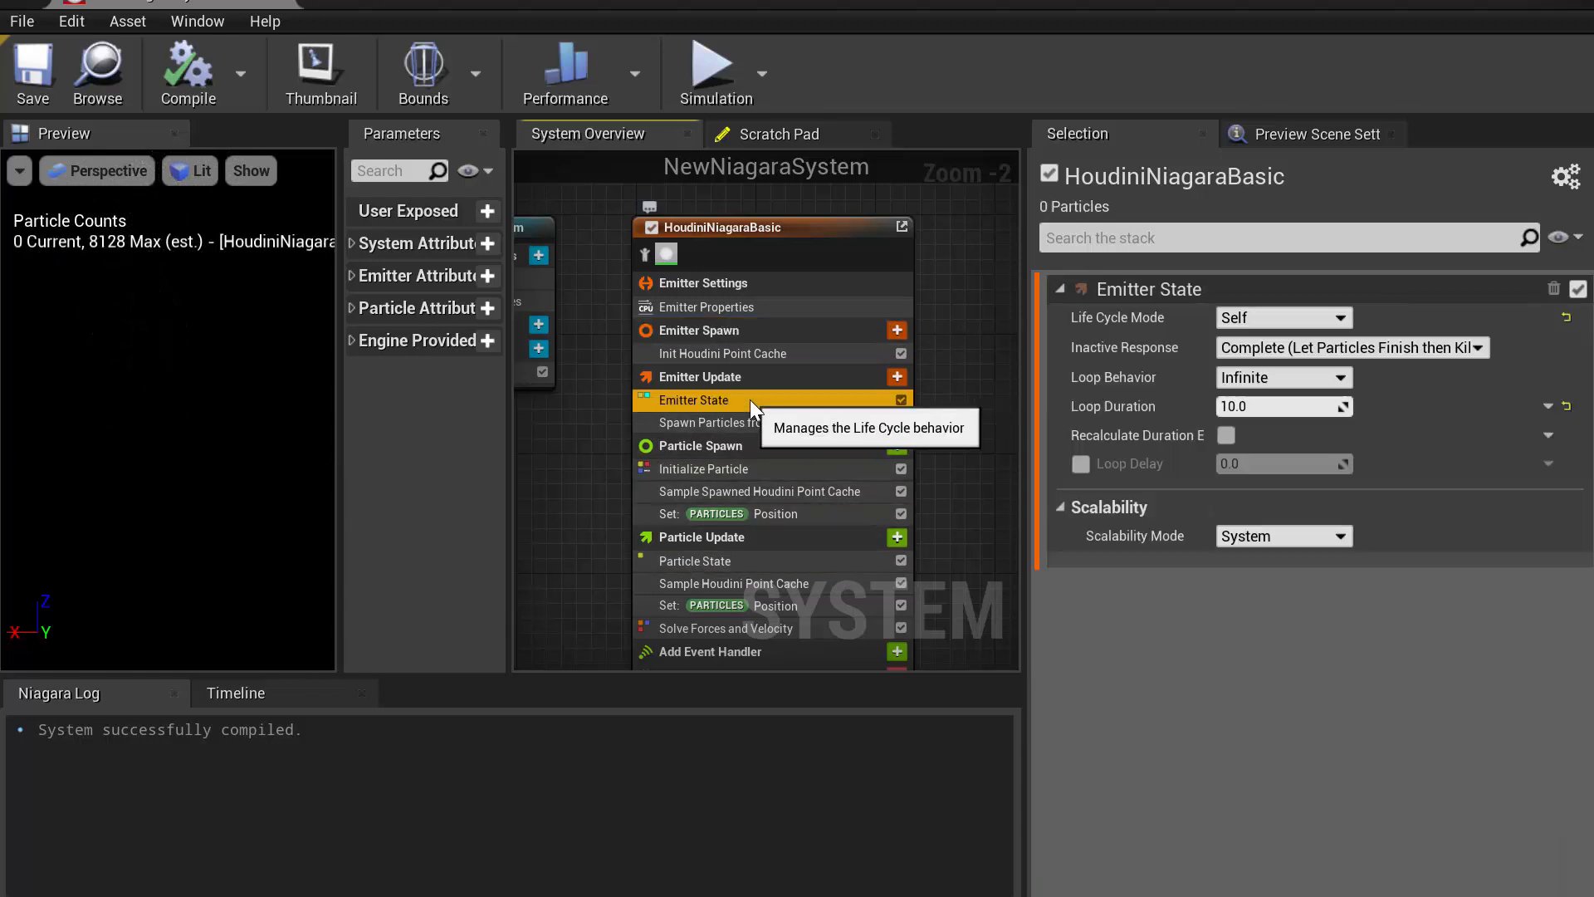
{"action": "left_click", "coordinate": [1262, 406]}
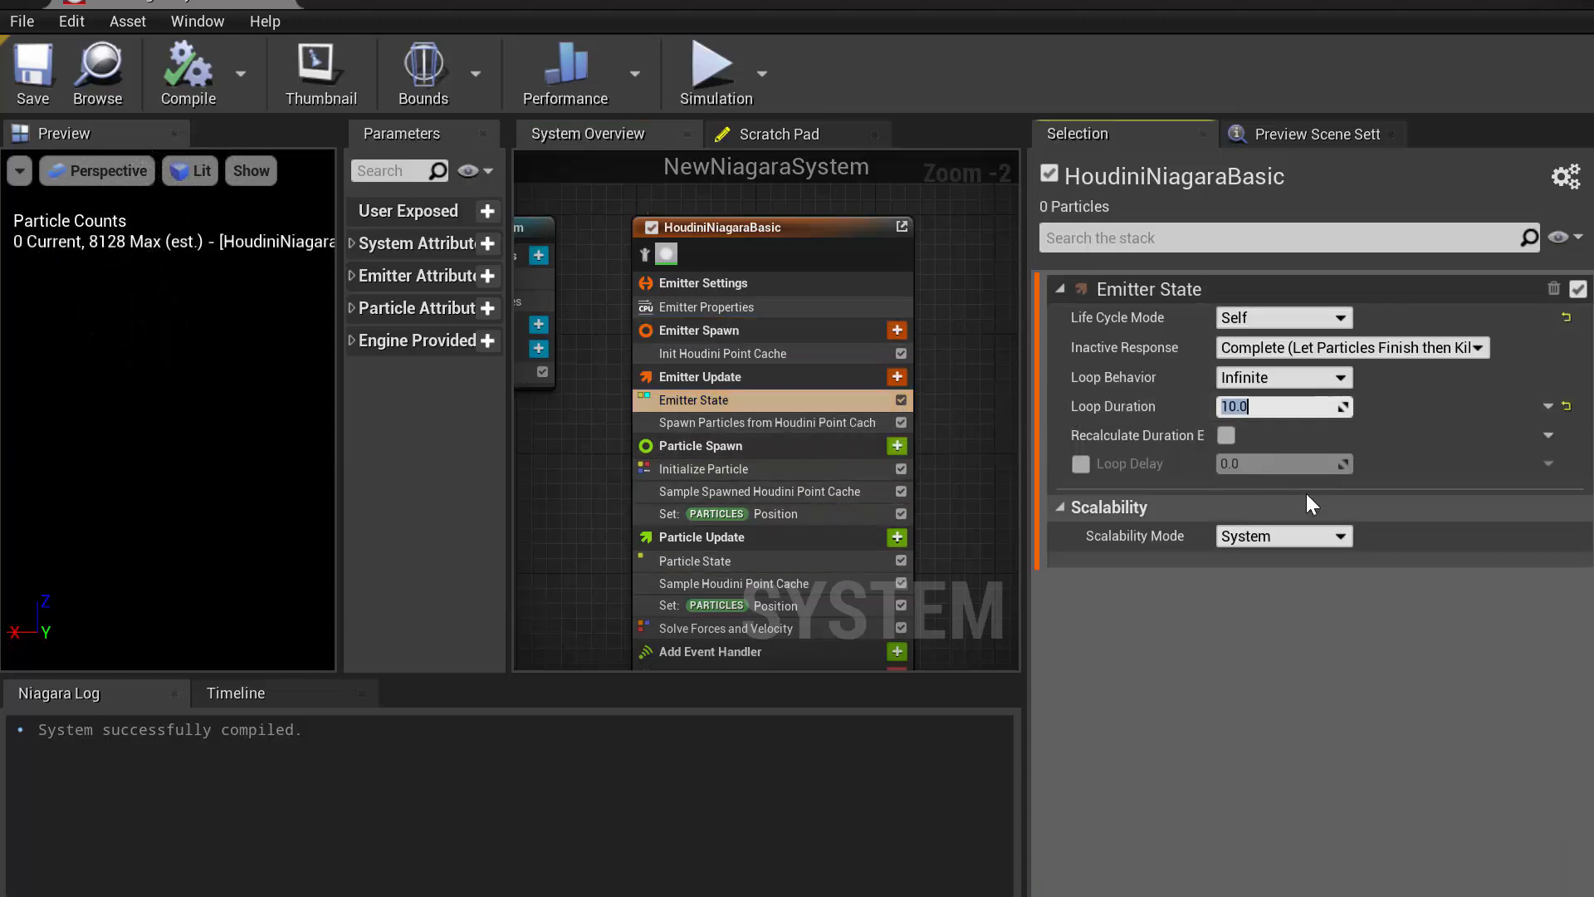
{"action": "type", "text": "4"}
{"action": "key", "text": "Return"}
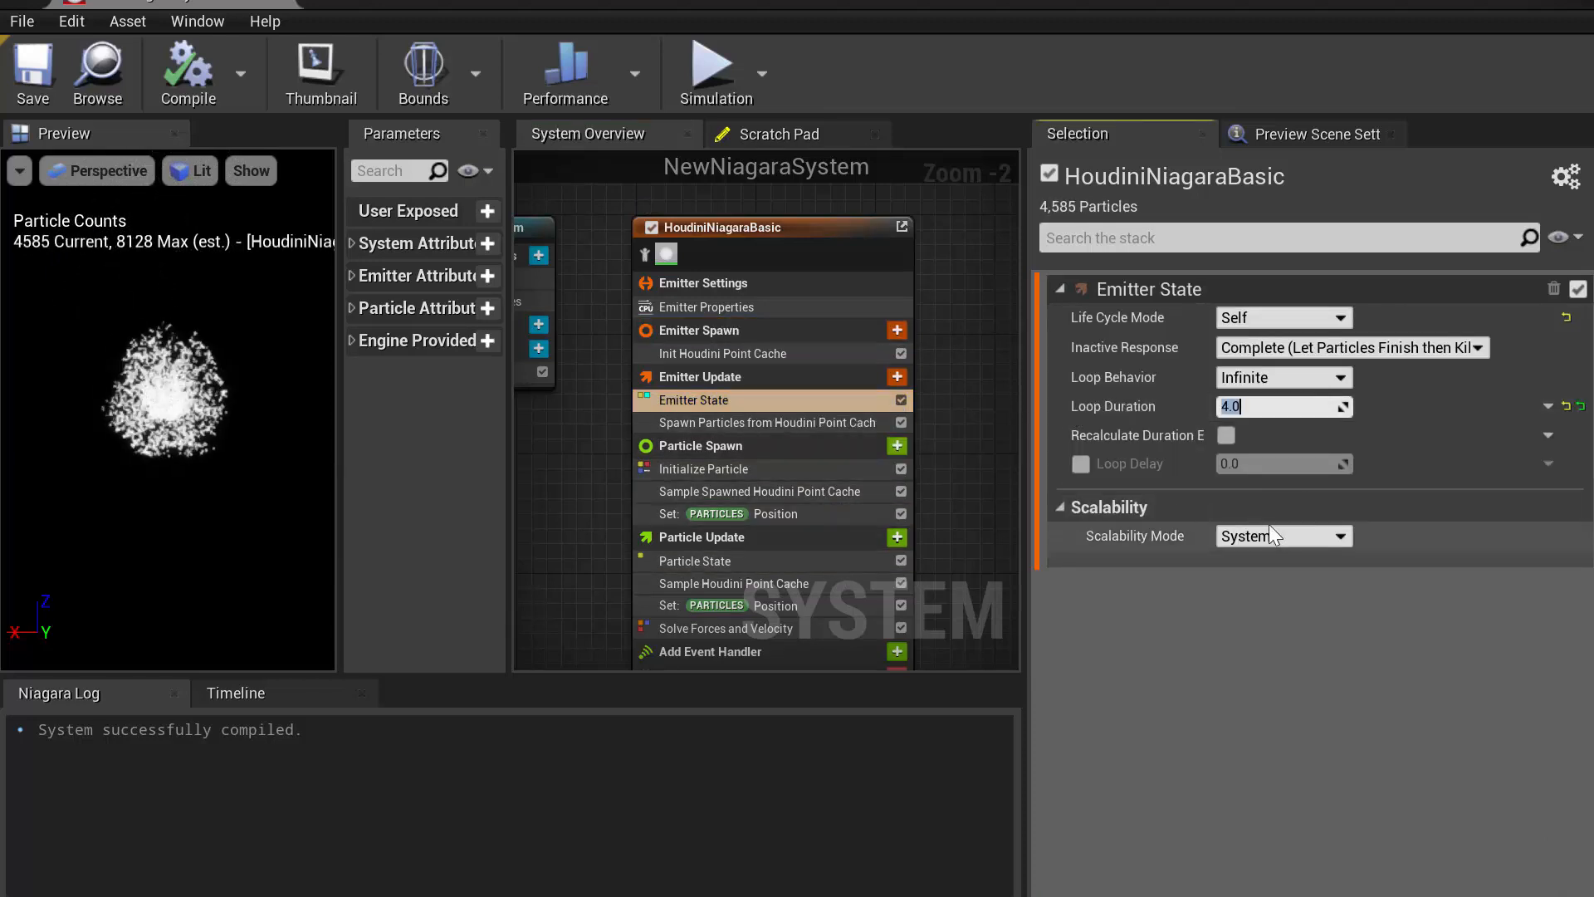